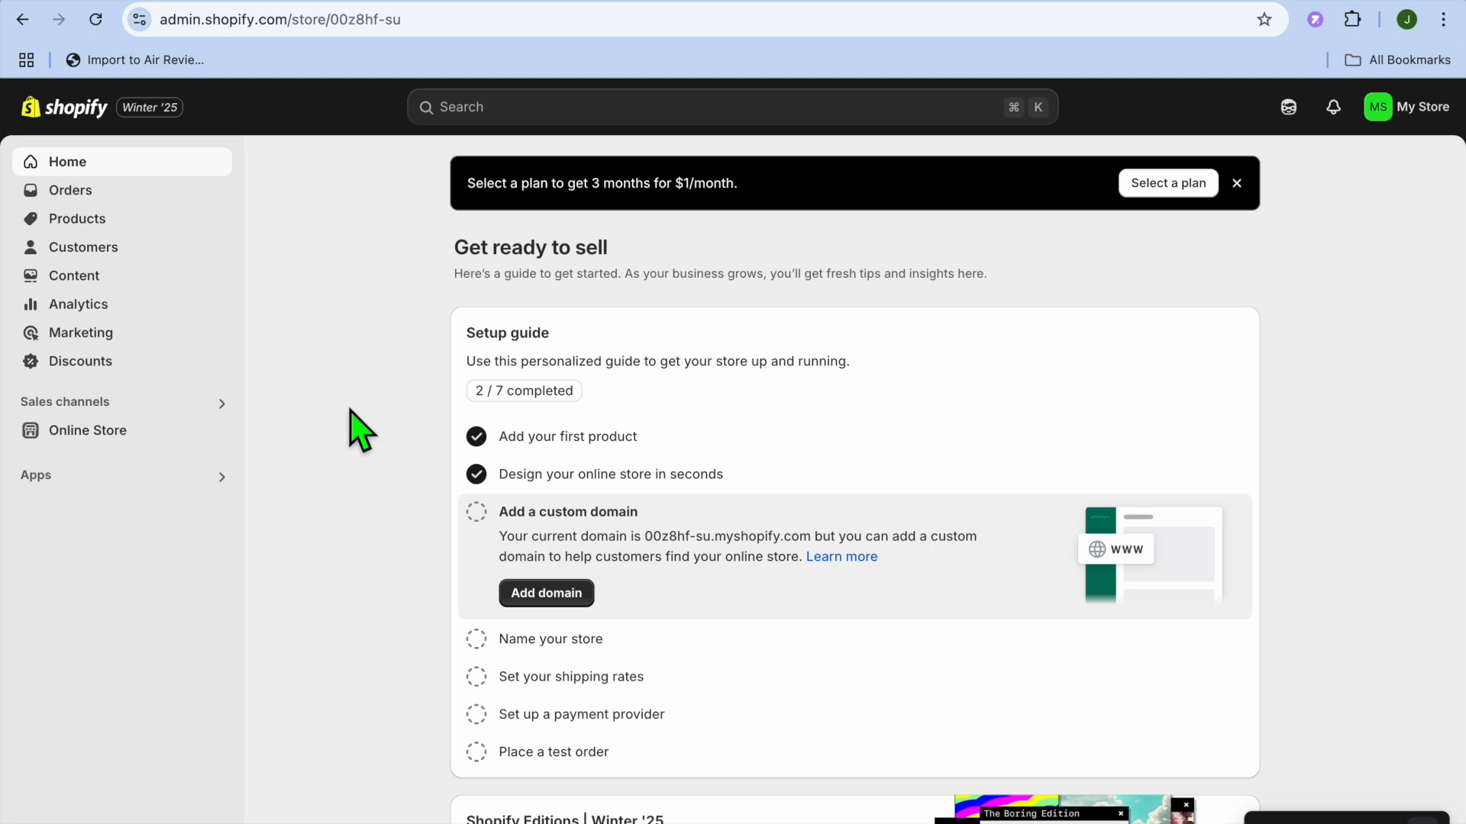
- View the live storefront with its free-shipping sign-up popup, and return to the store admin
click(218, 432)
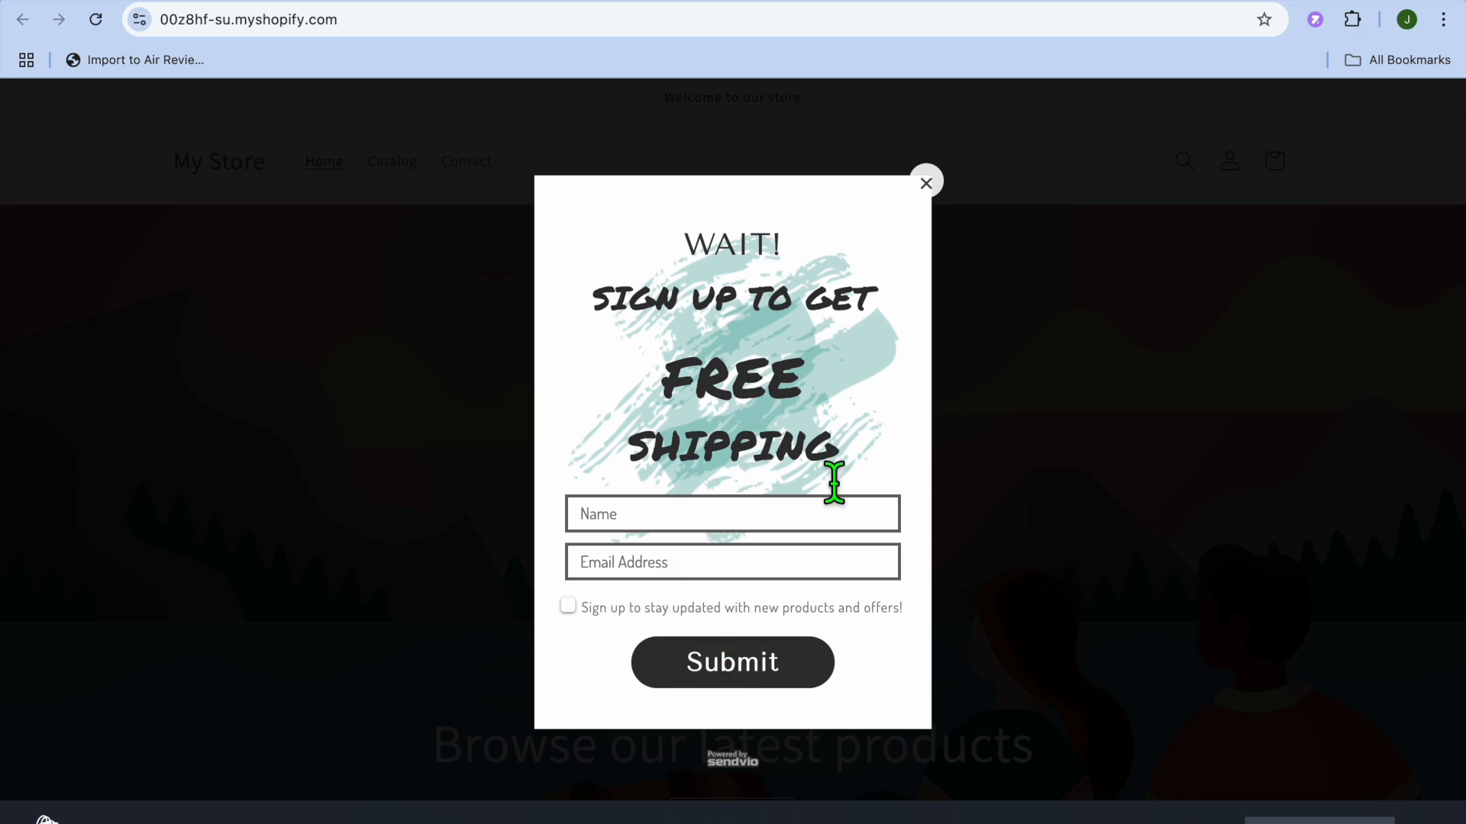
click(939, 191)
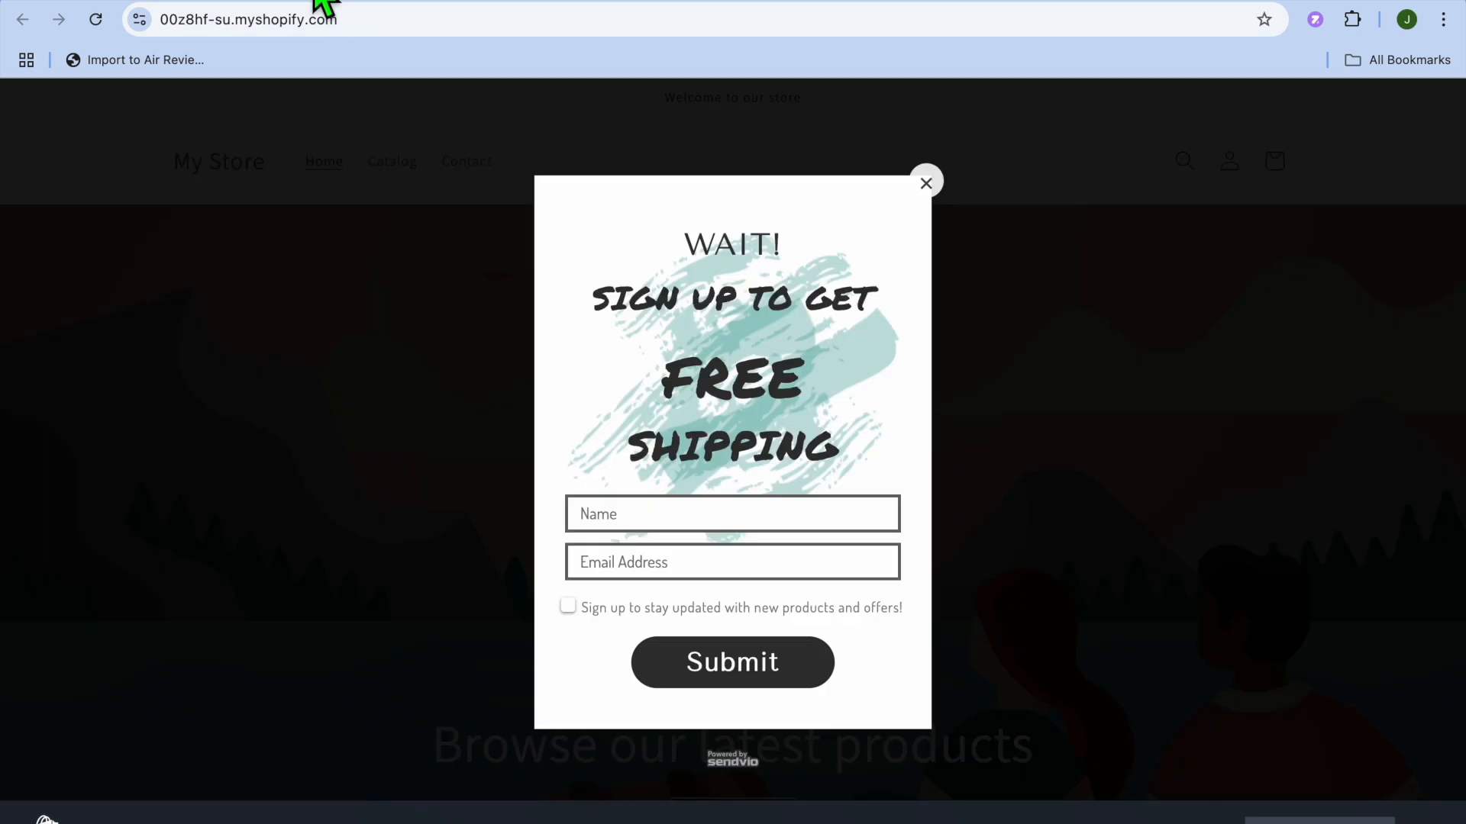
click(296, 9)
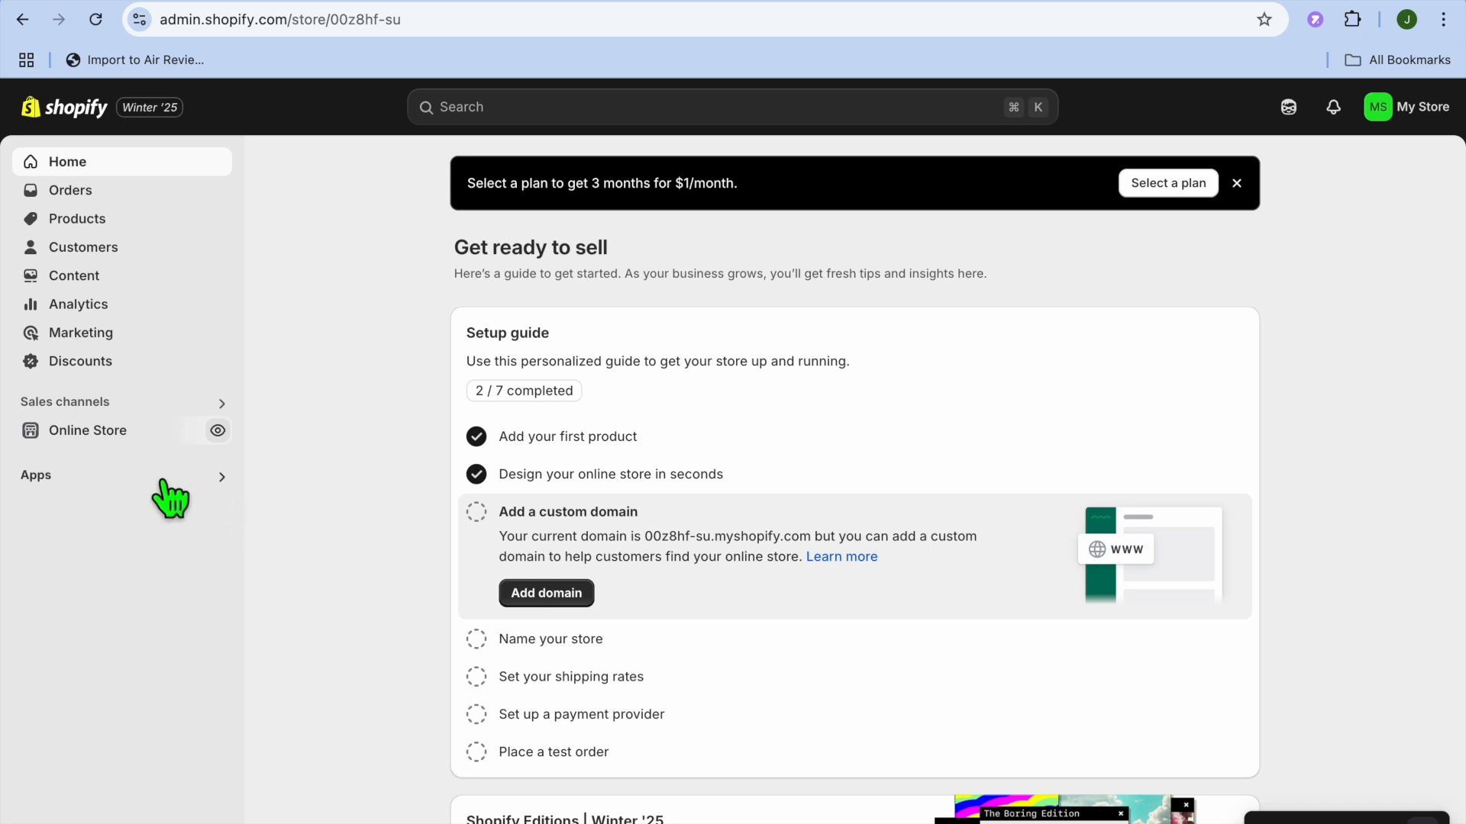
- Open the Shopify App Store from the admin's recommended apps
click(133, 483)
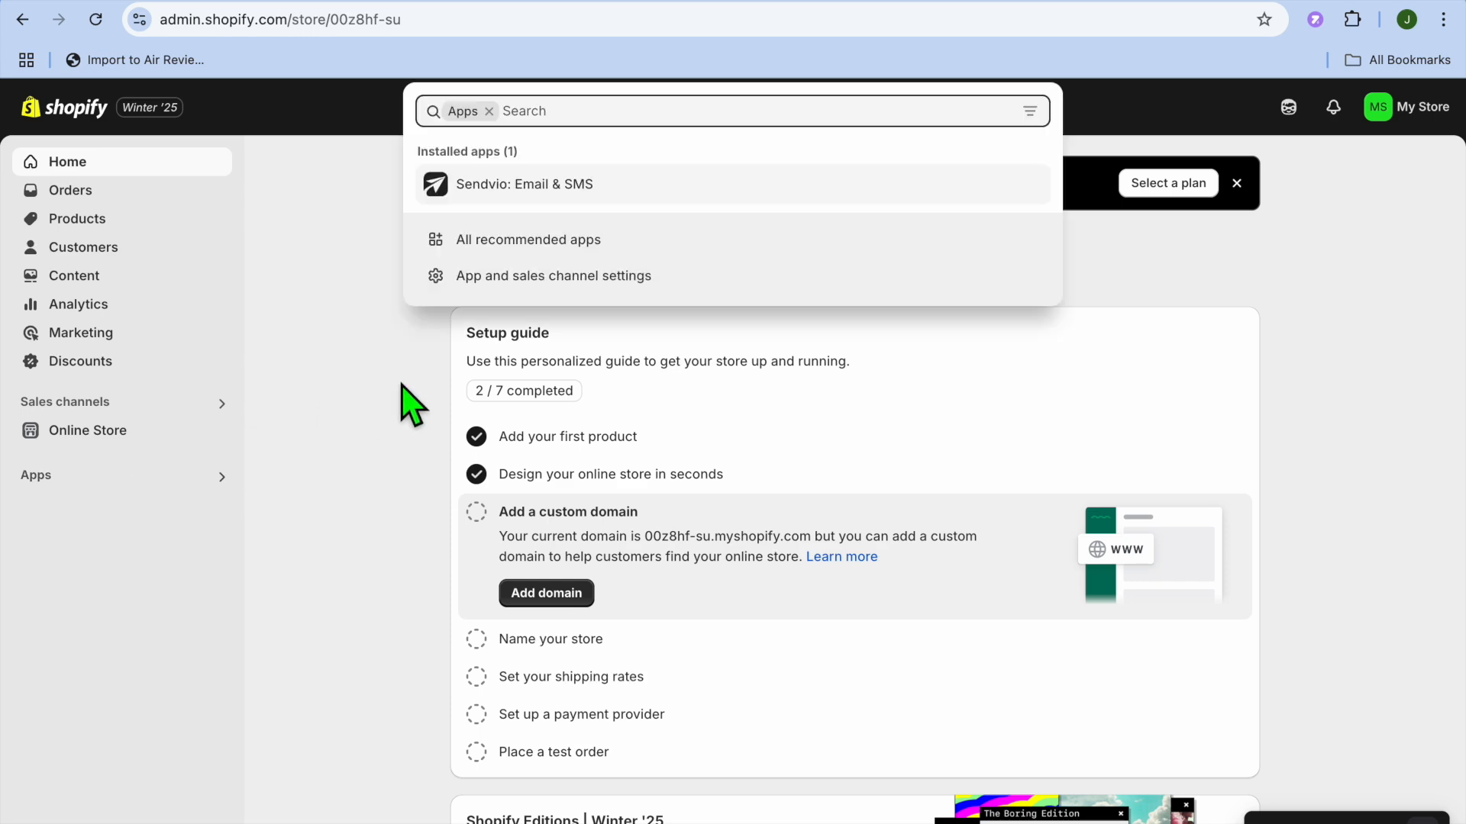
click(527, 243)
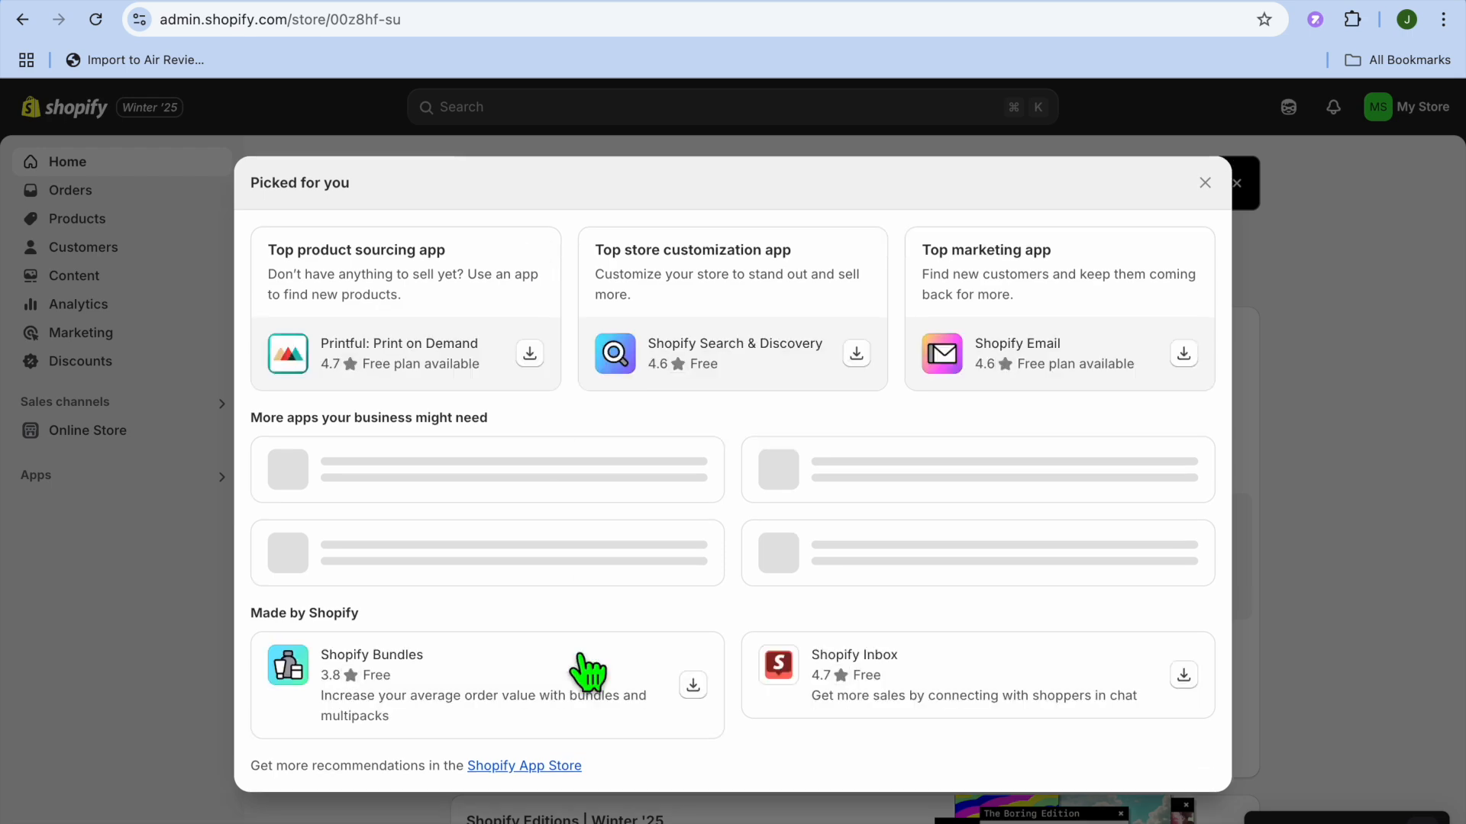
scroll(599, 697, down, 1)
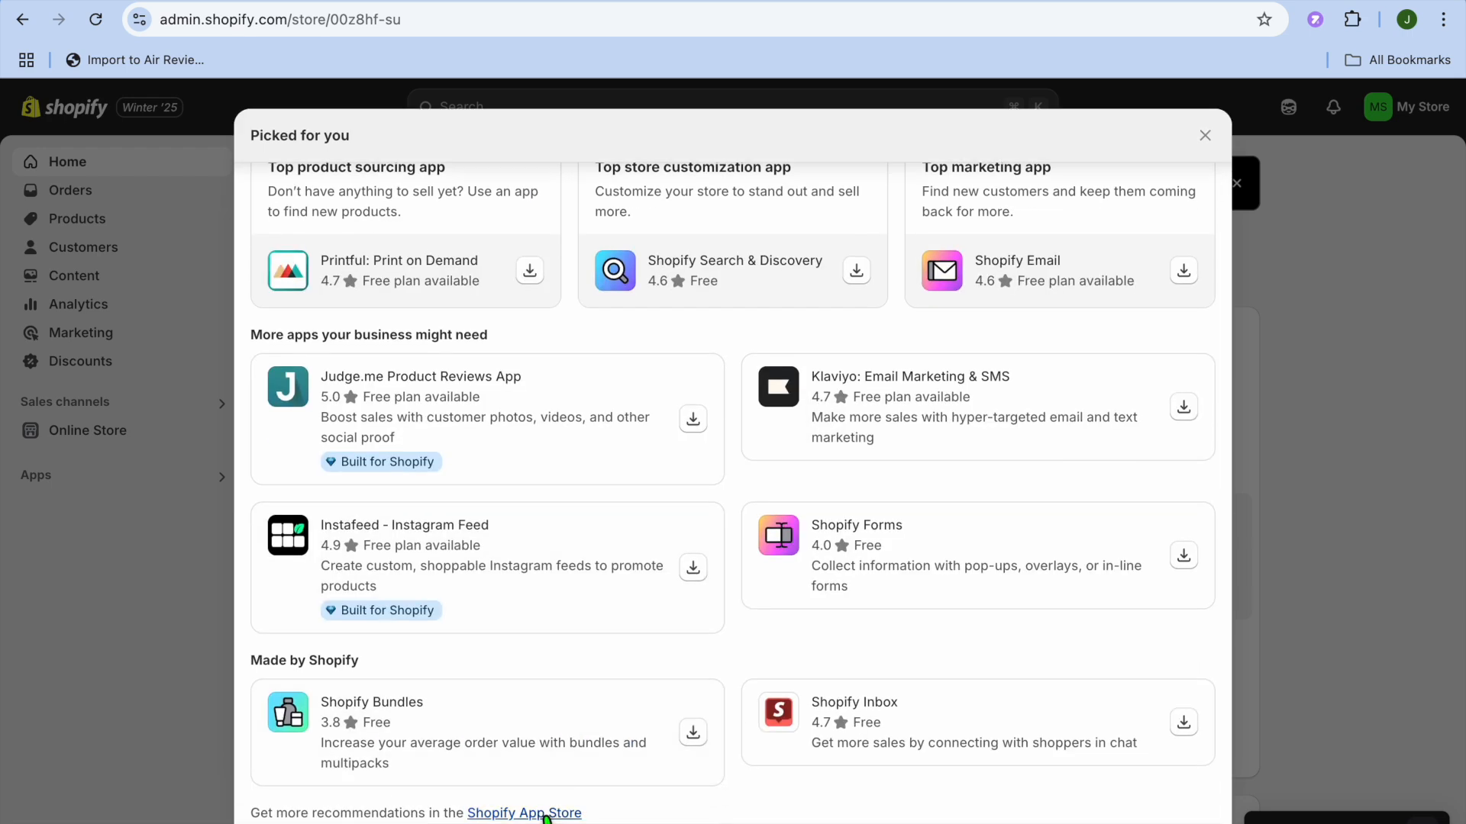
click(545, 814)
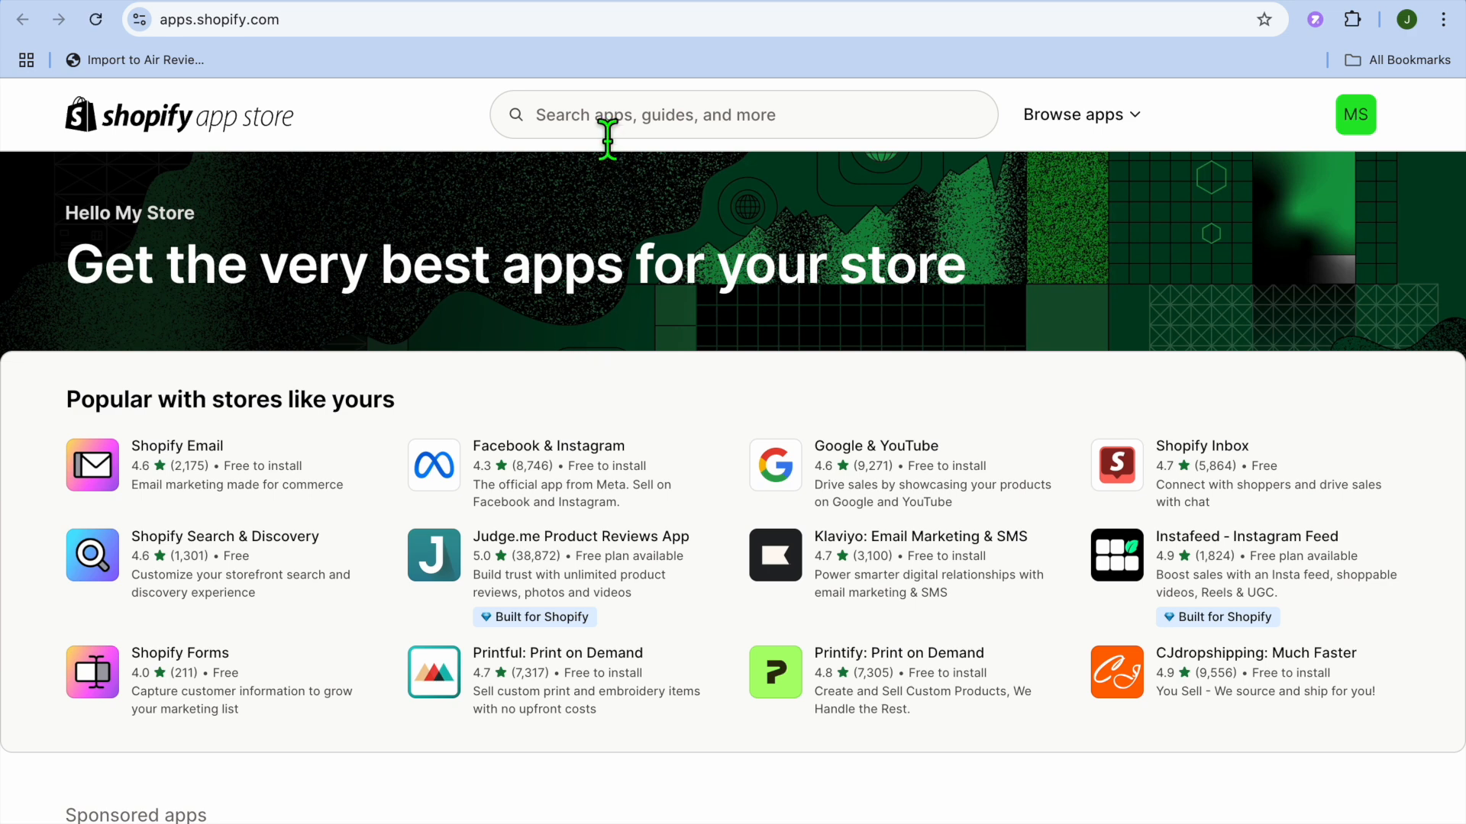
- Search the app store for "sendv" and open the Sendvio: Email Marketing & SMS listing
click(606, 126)
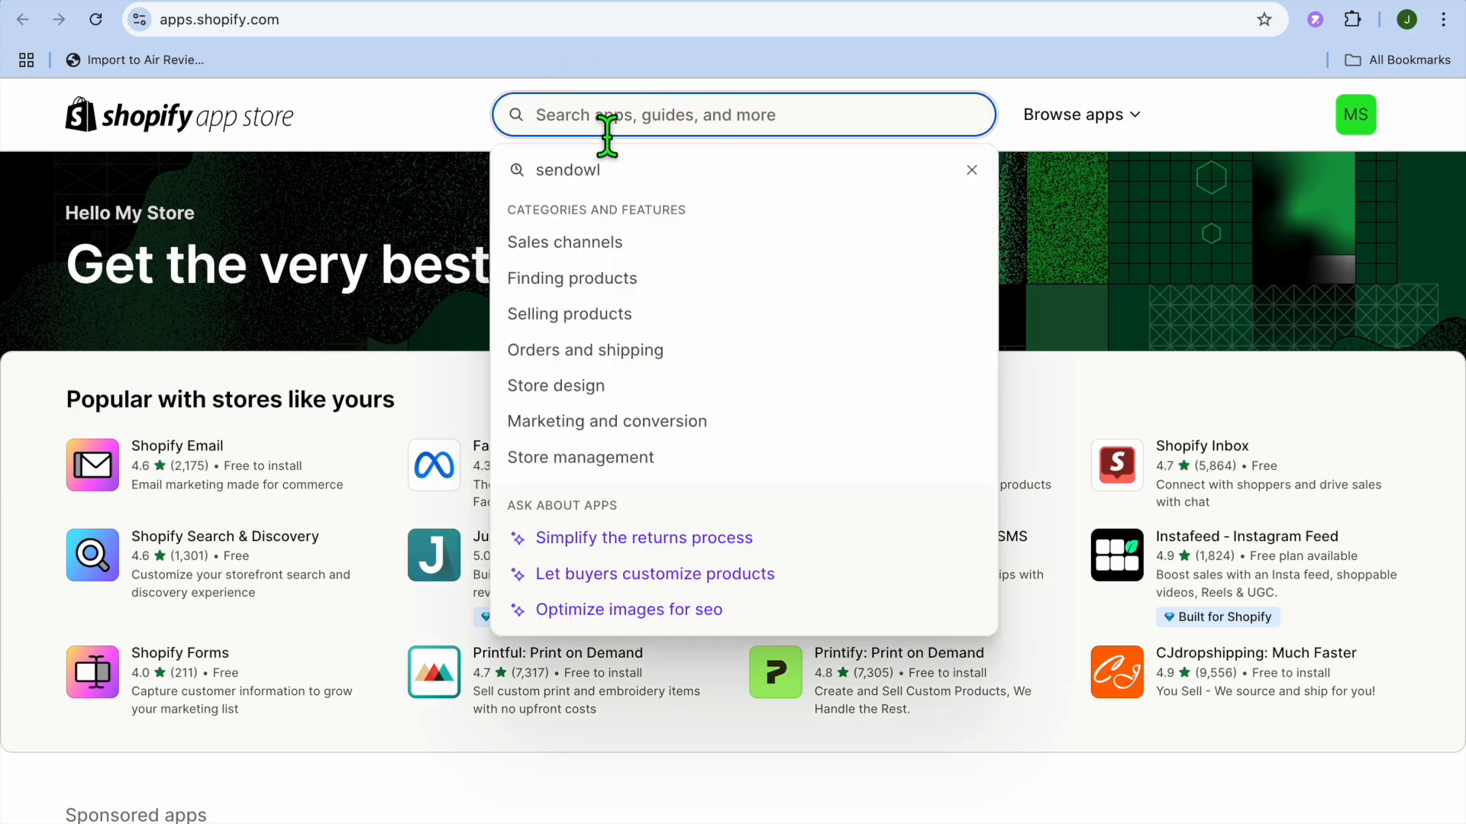
text(sen)
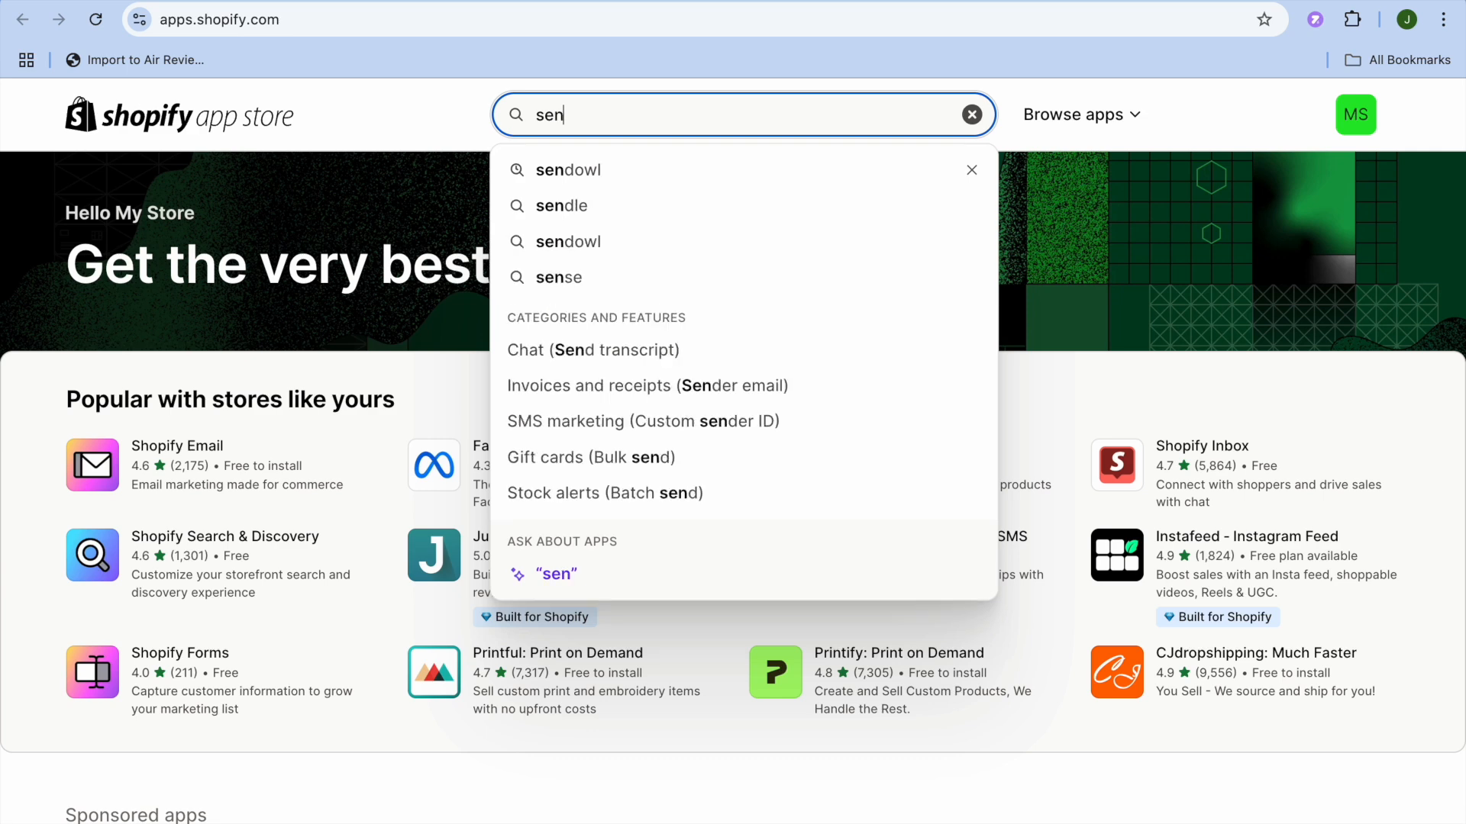
text(dv)
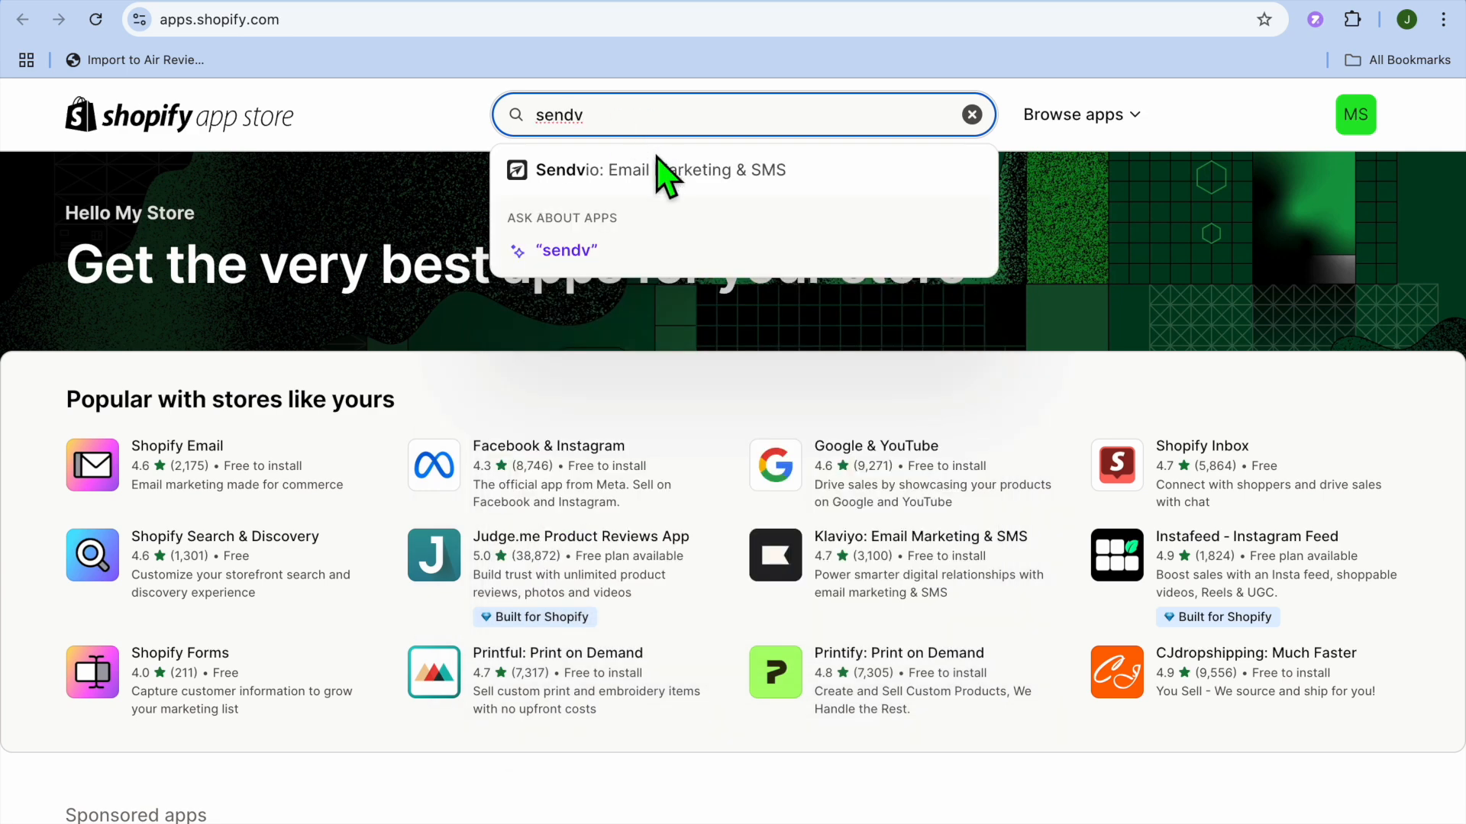
click(663, 172)
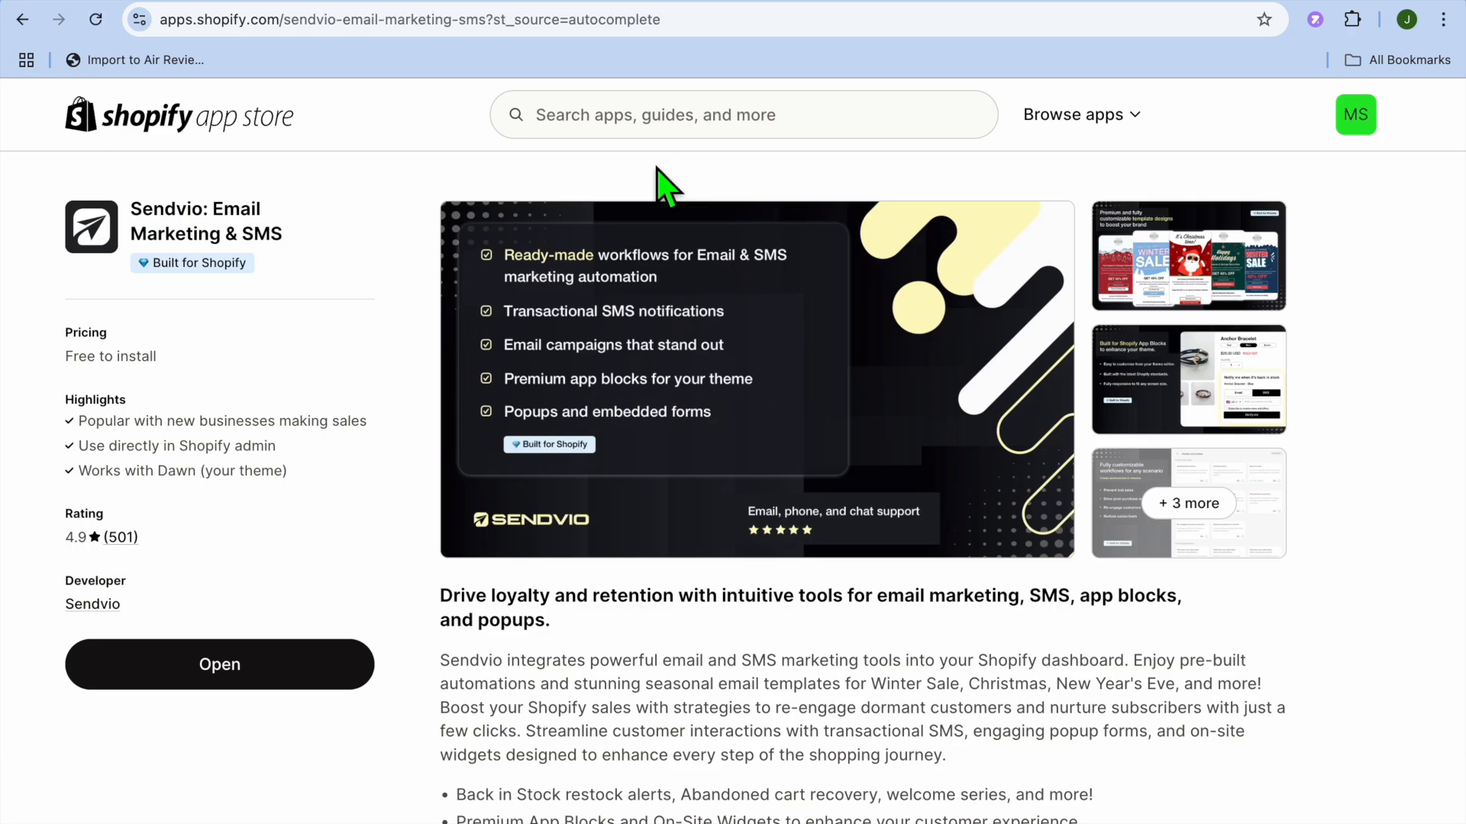
- Review Sendvio's pricing plans and open the app in the store admin
scroll(387, 491, down, 10)
scroll(389, 496, down, 3)
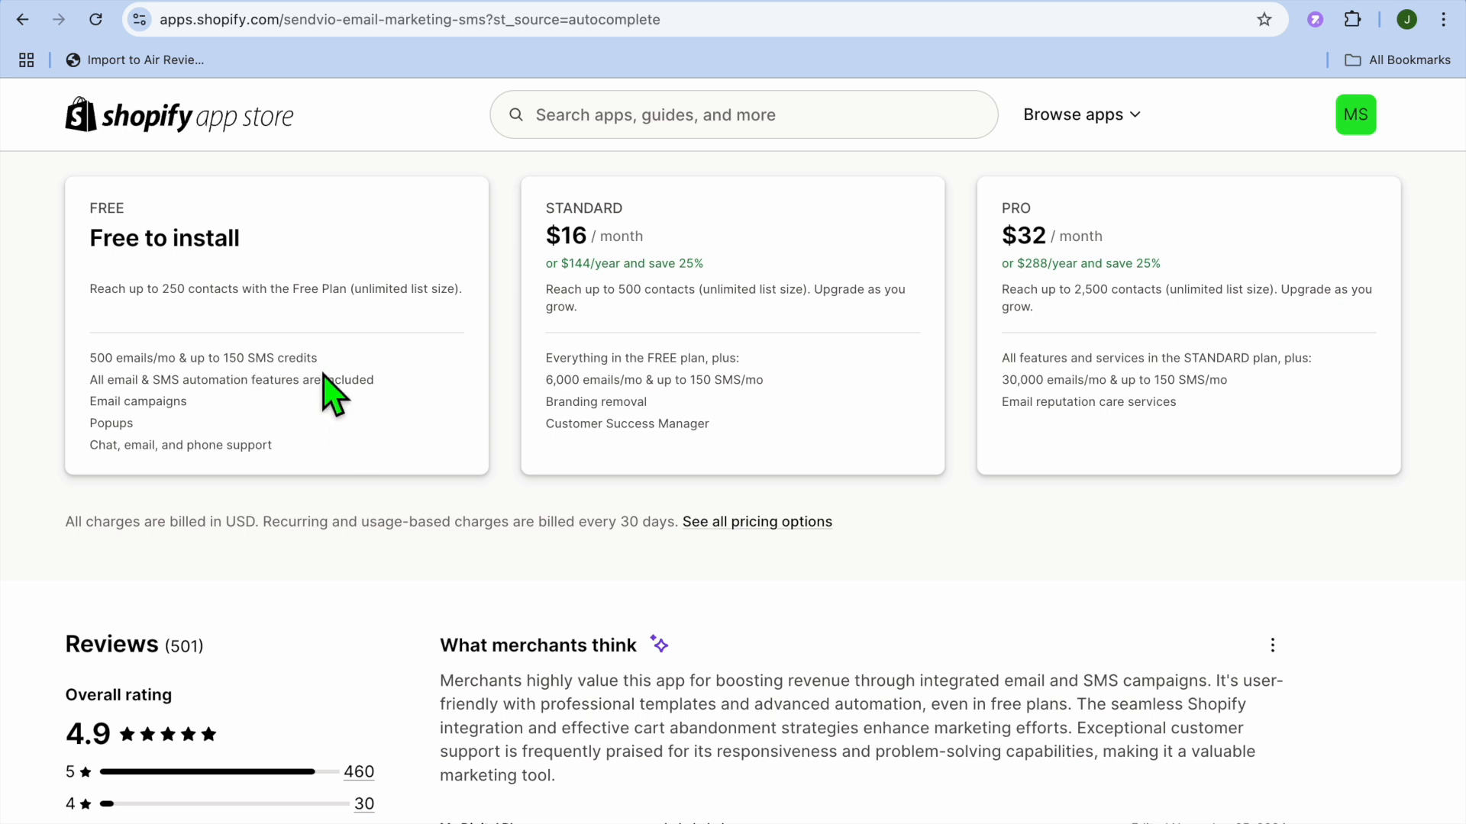
scroll(339, 391, up, 4)
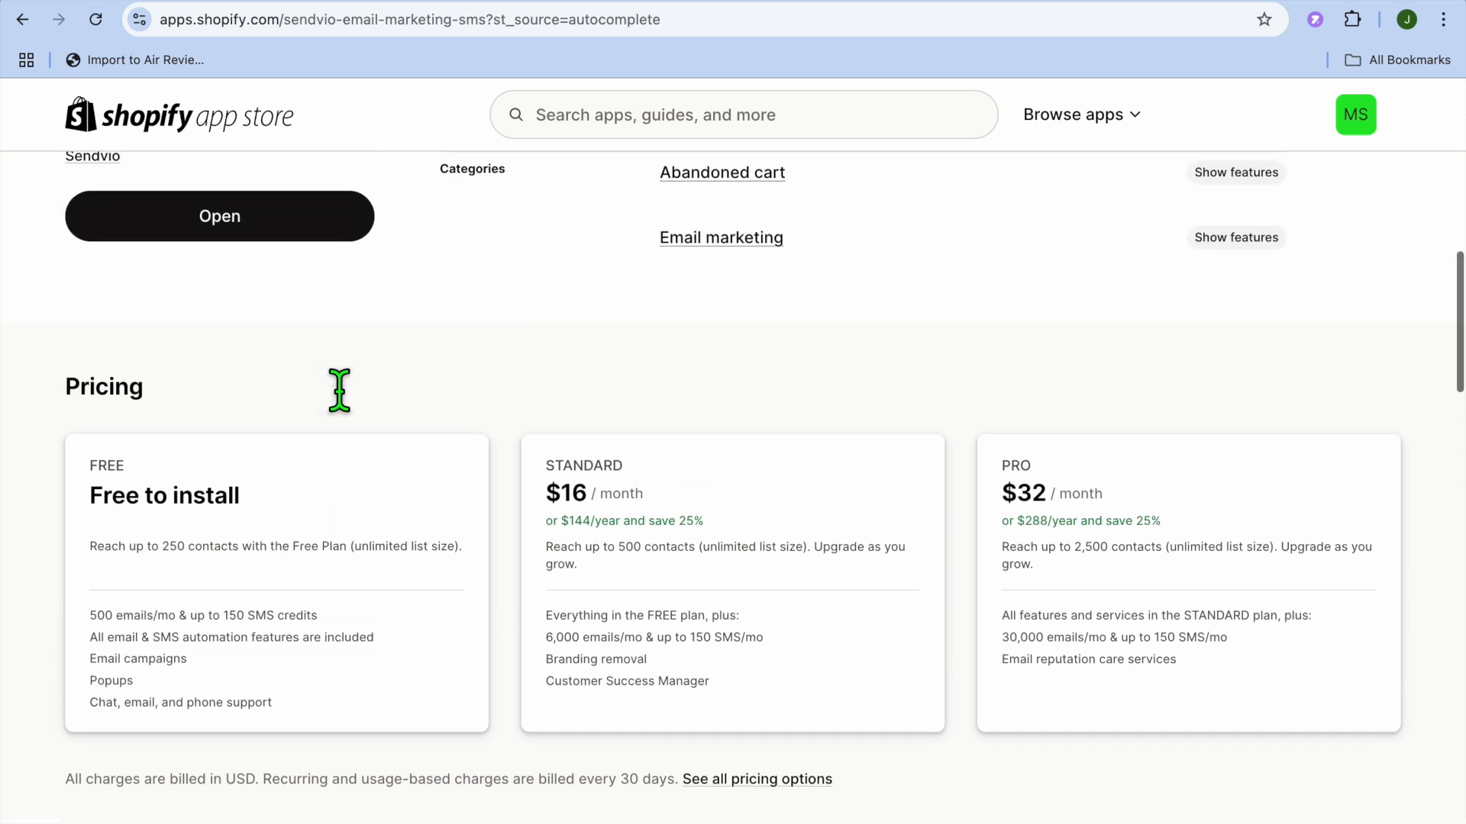
click(301, 280)
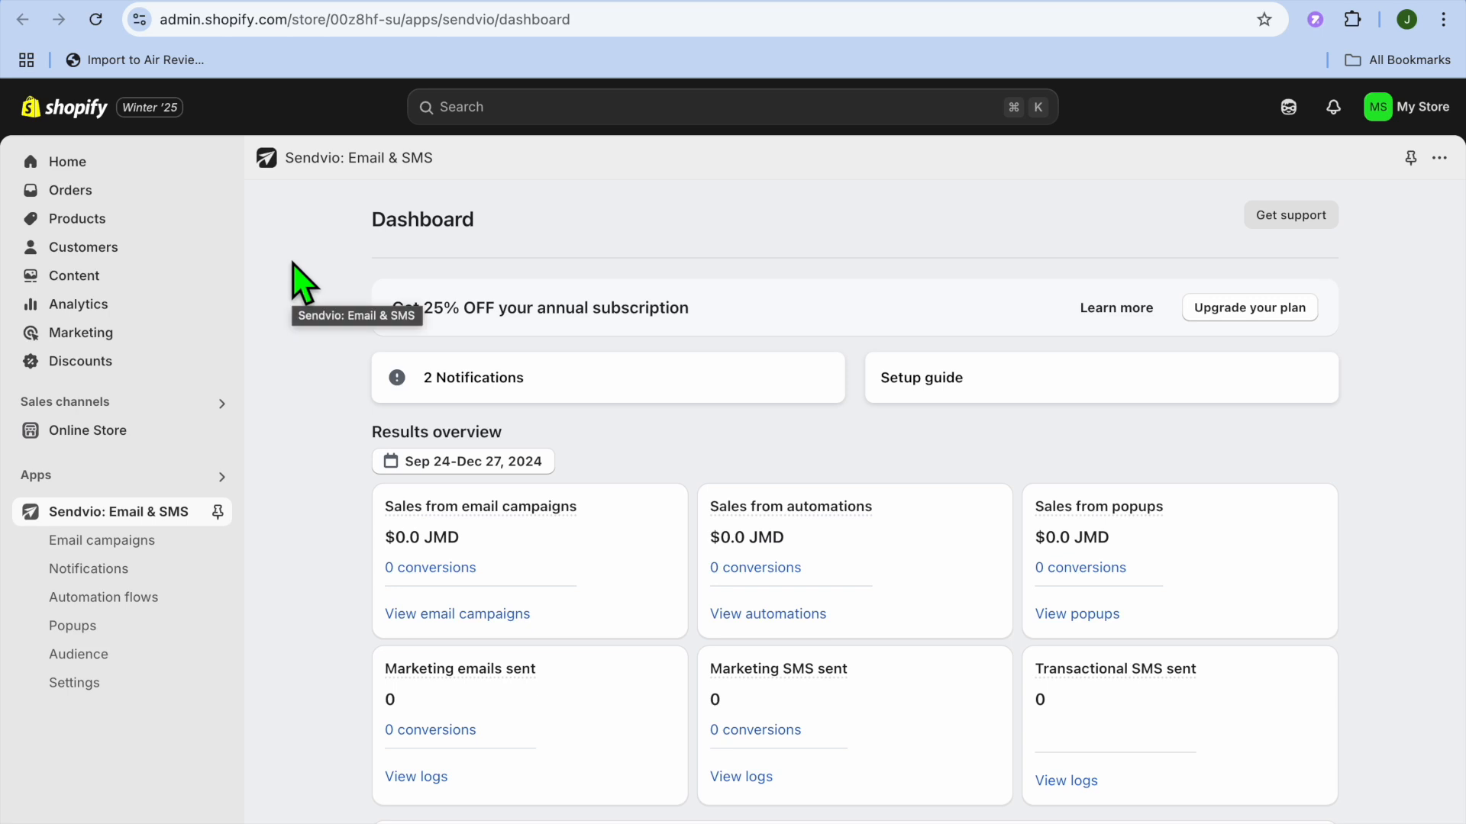
scroll(303, 282, down, 2)
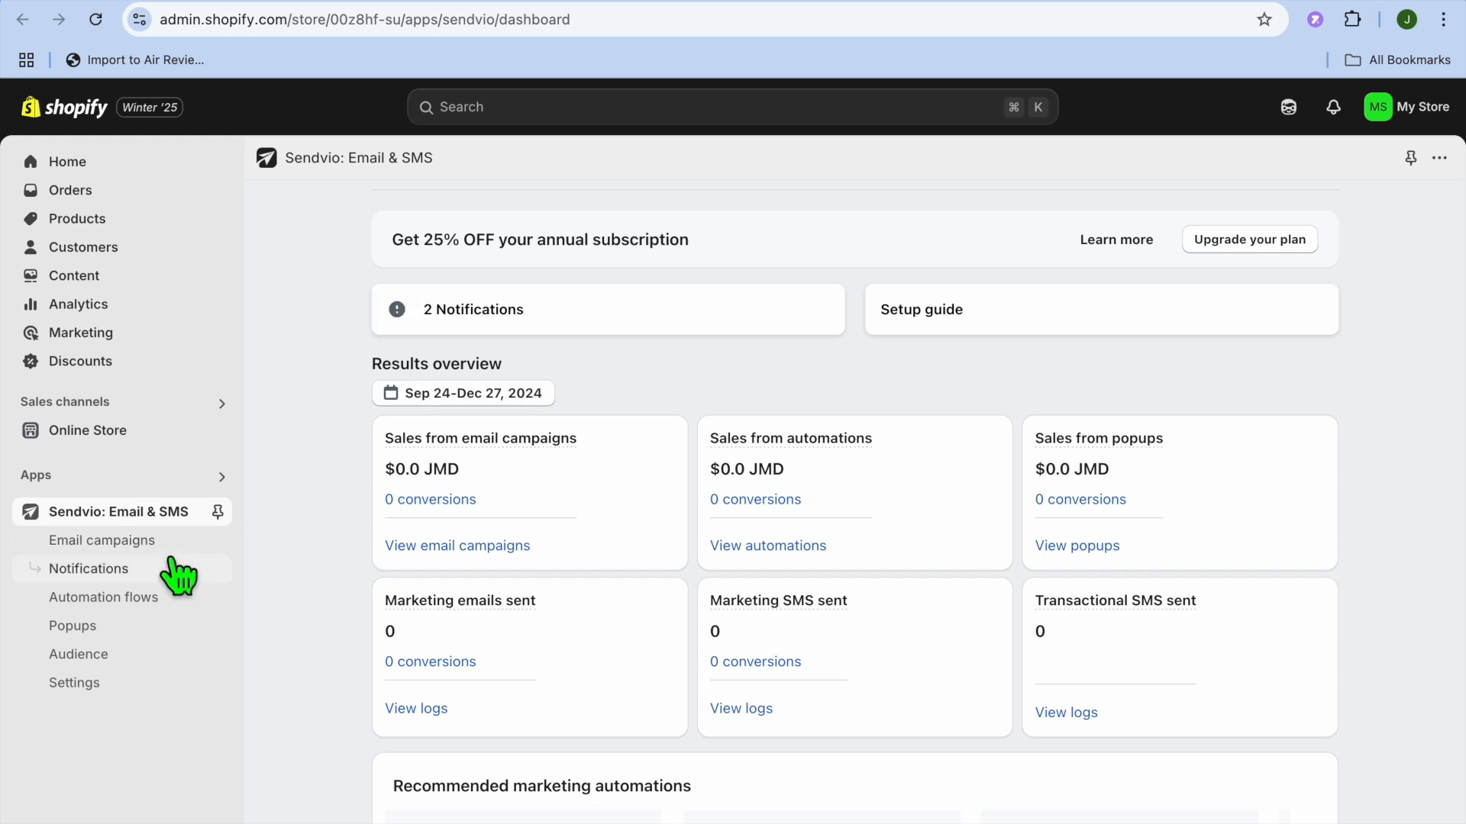
click(152, 544)
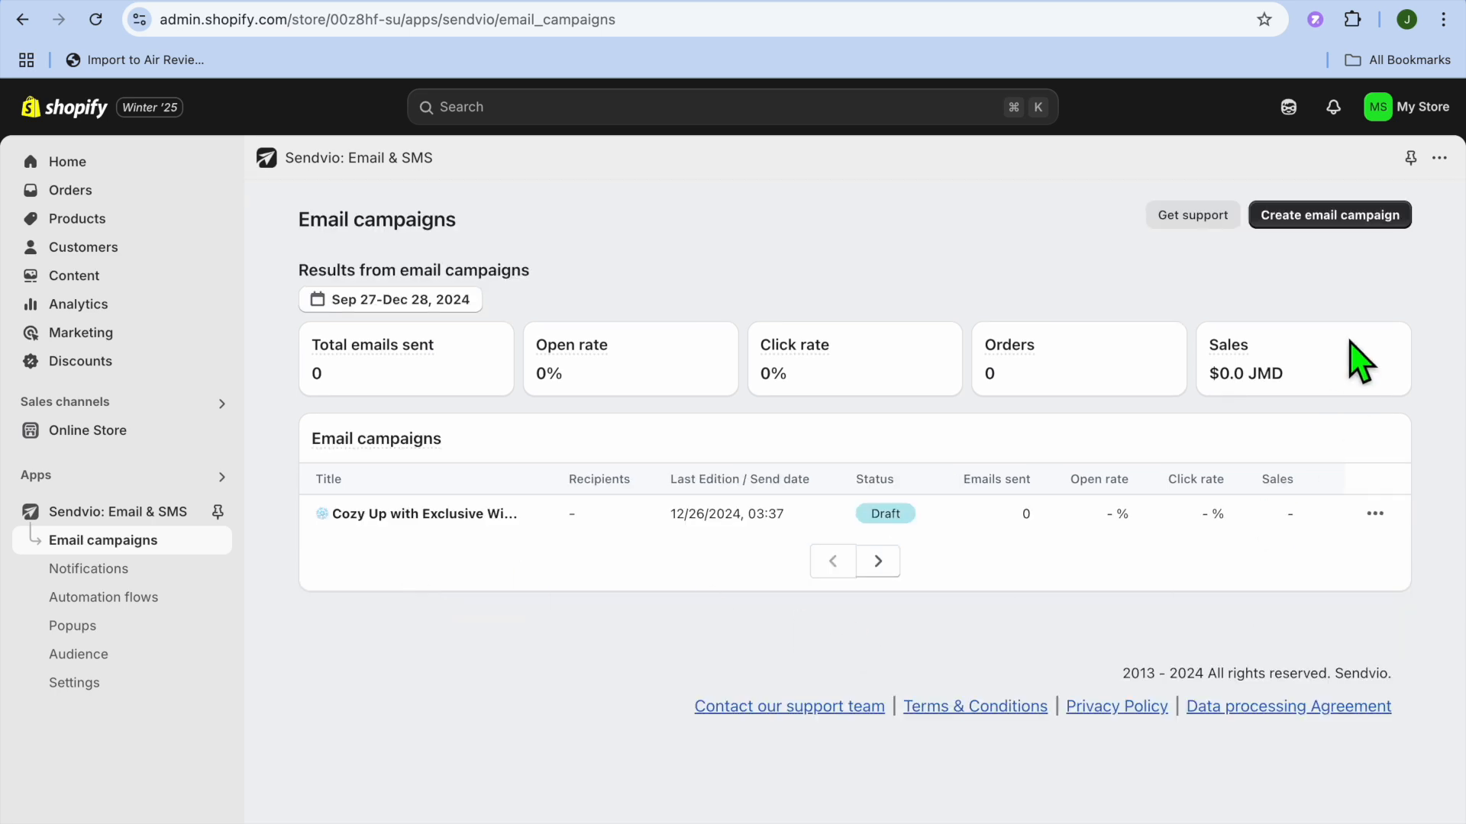
click(1330, 217)
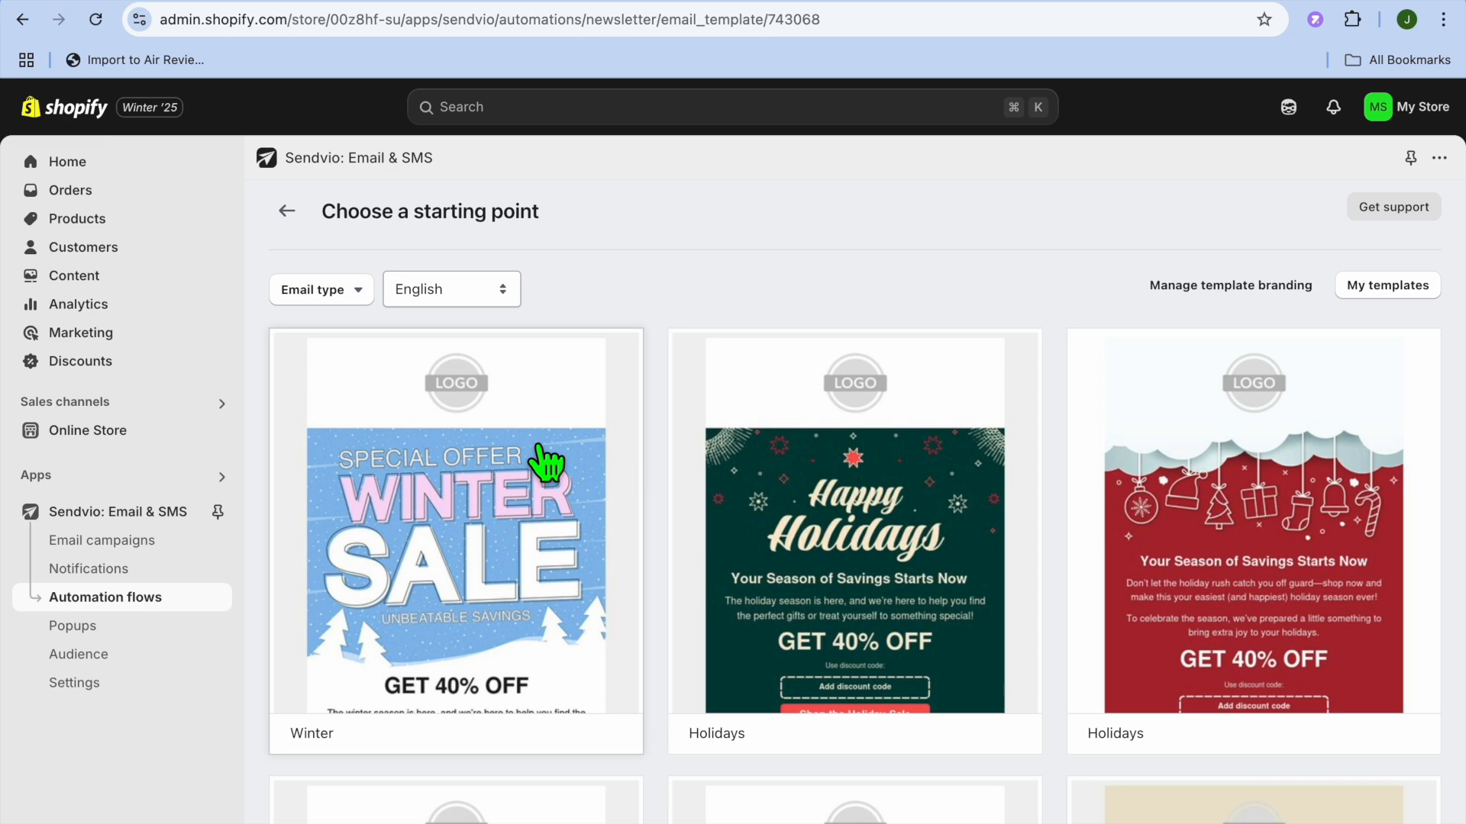
- Browse the campaign templates and email types, preview the green Happy Holidays template, and select it as the starting point
scroll(546, 460, down, 4)
scroll(547, 462, up, 4)
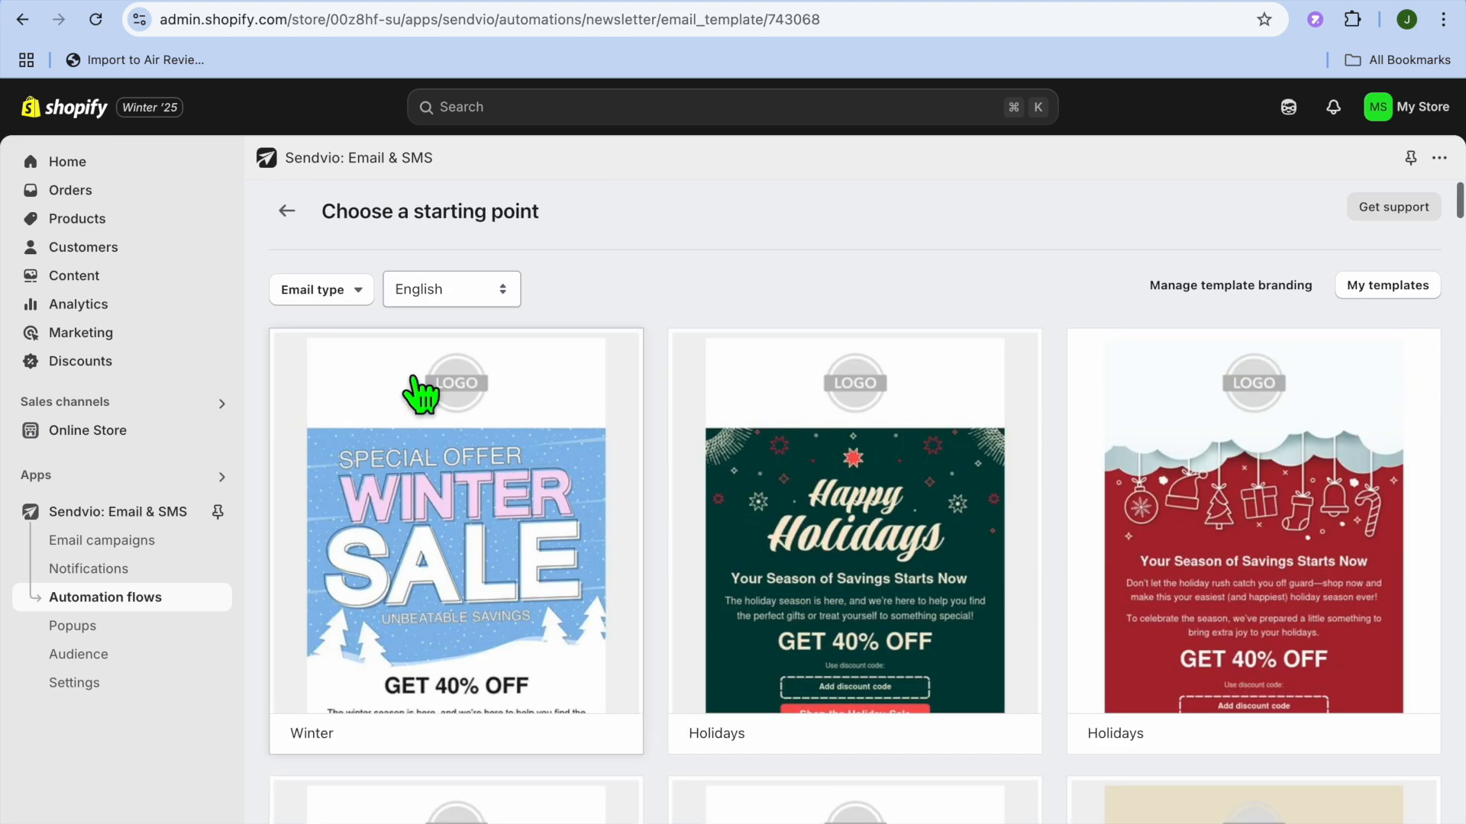
click(330, 298)
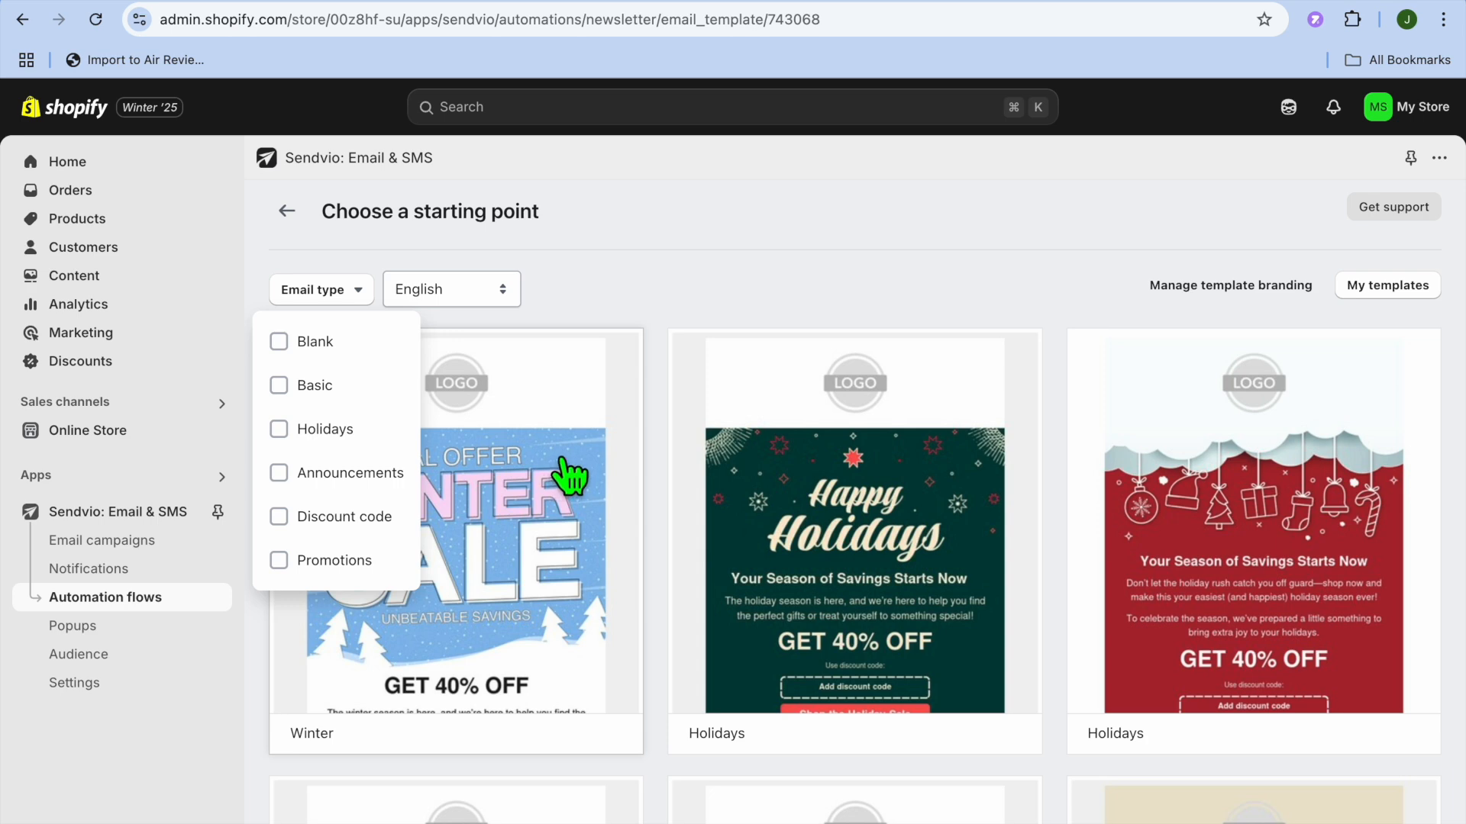
click(673, 284)
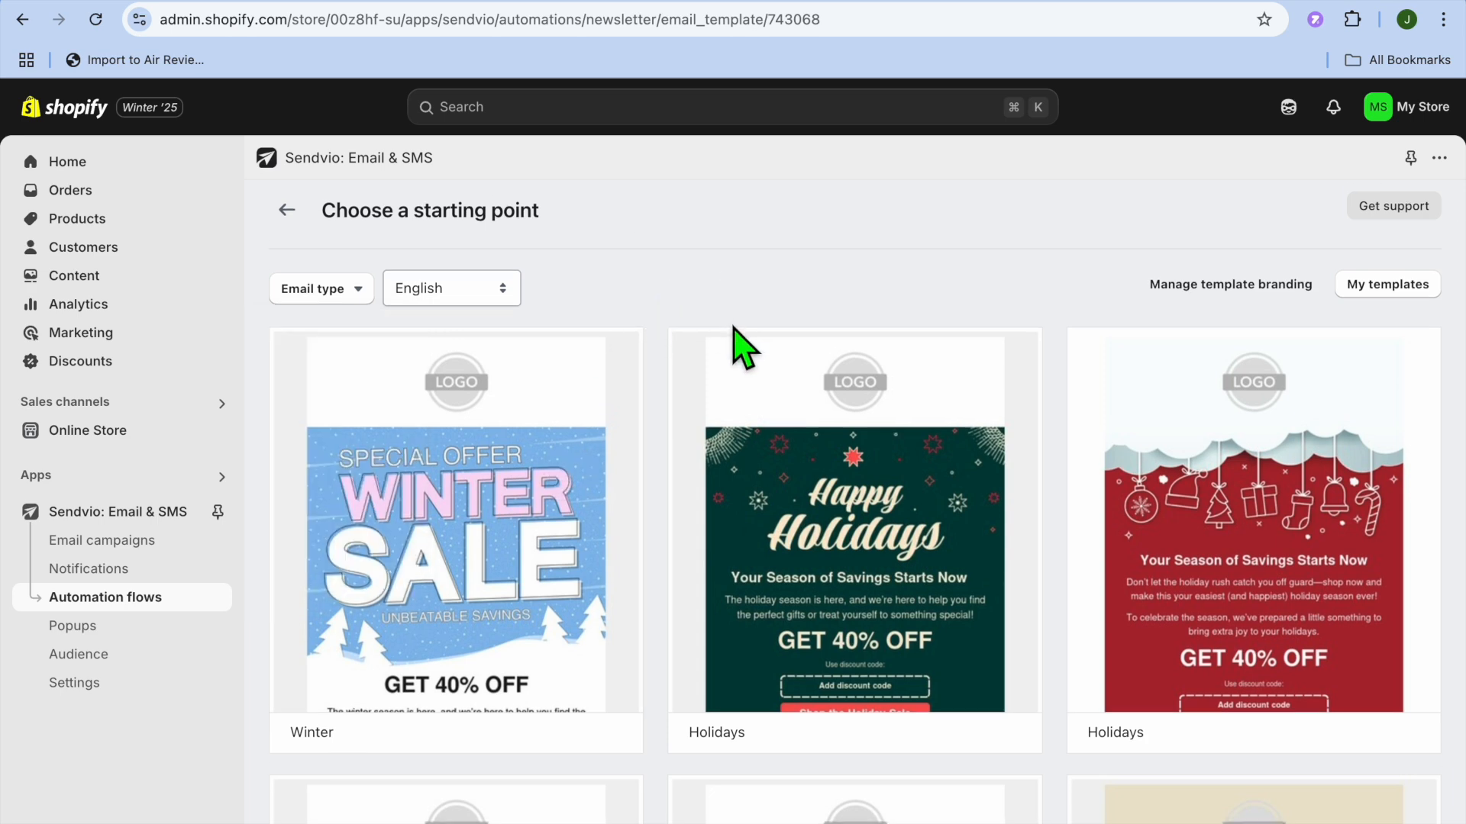
scroll(734, 328, down, 2)
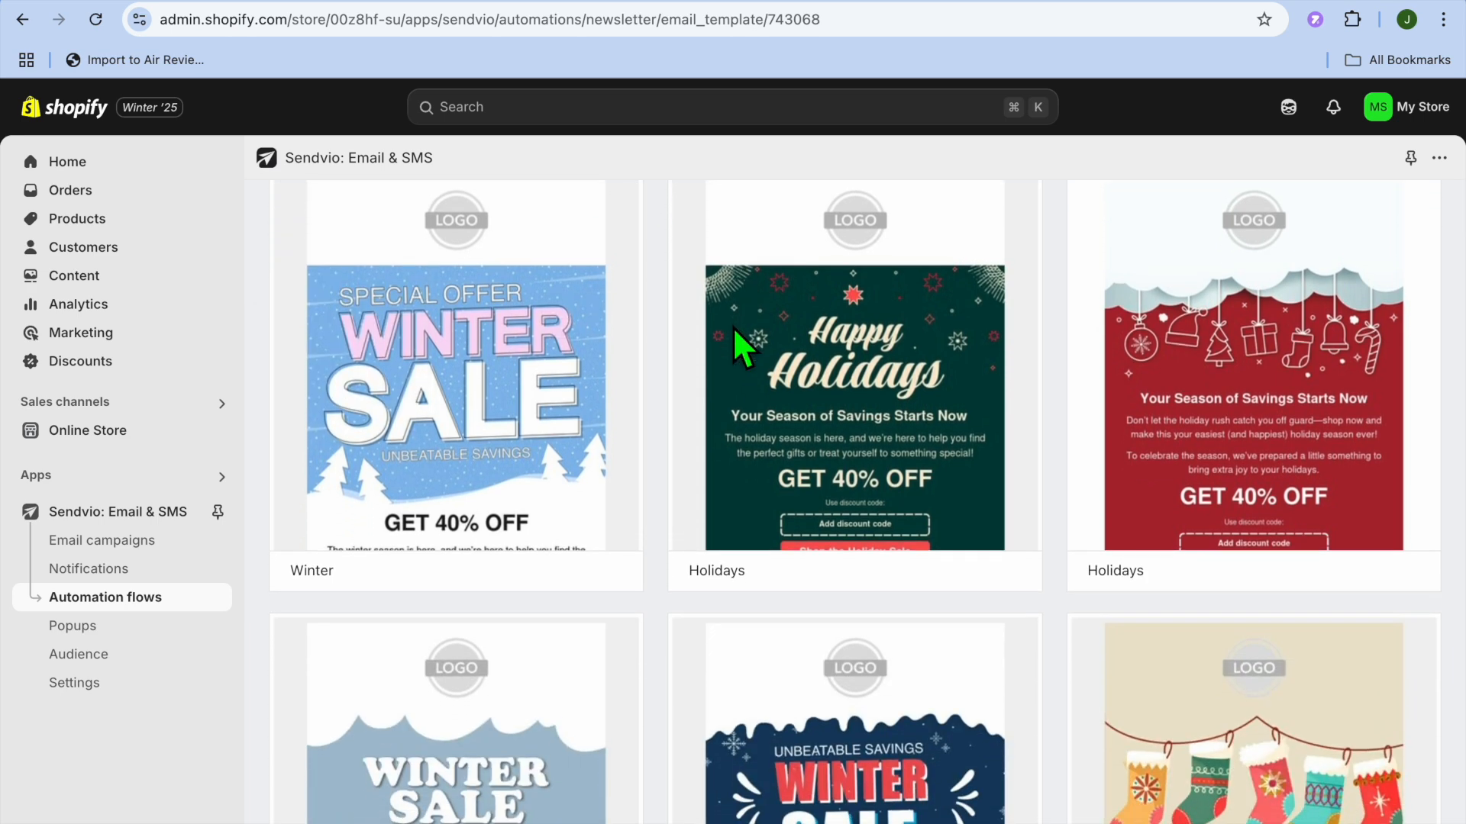
click(827, 374)
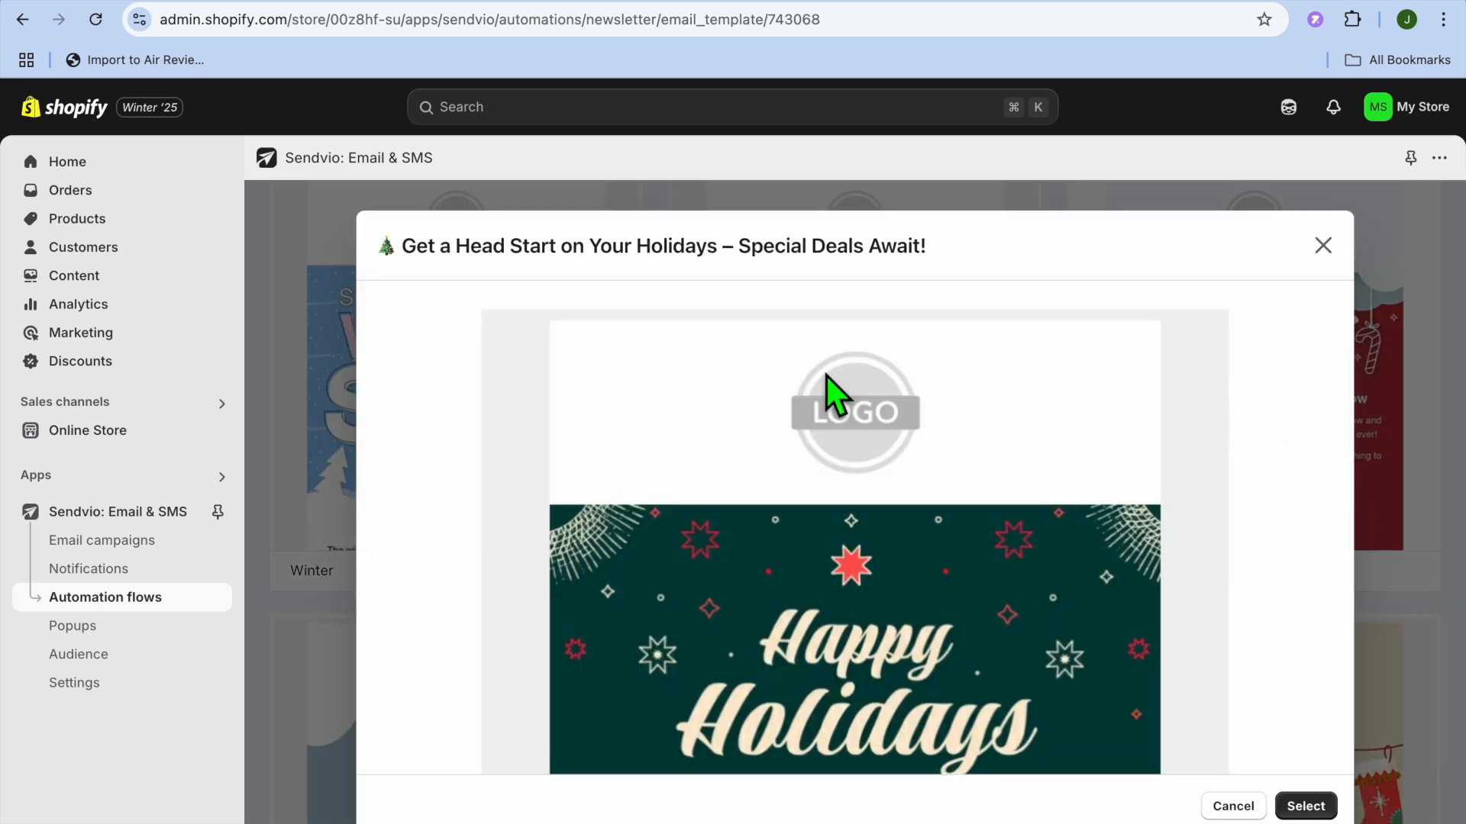
scroll(828, 374, down, 15)
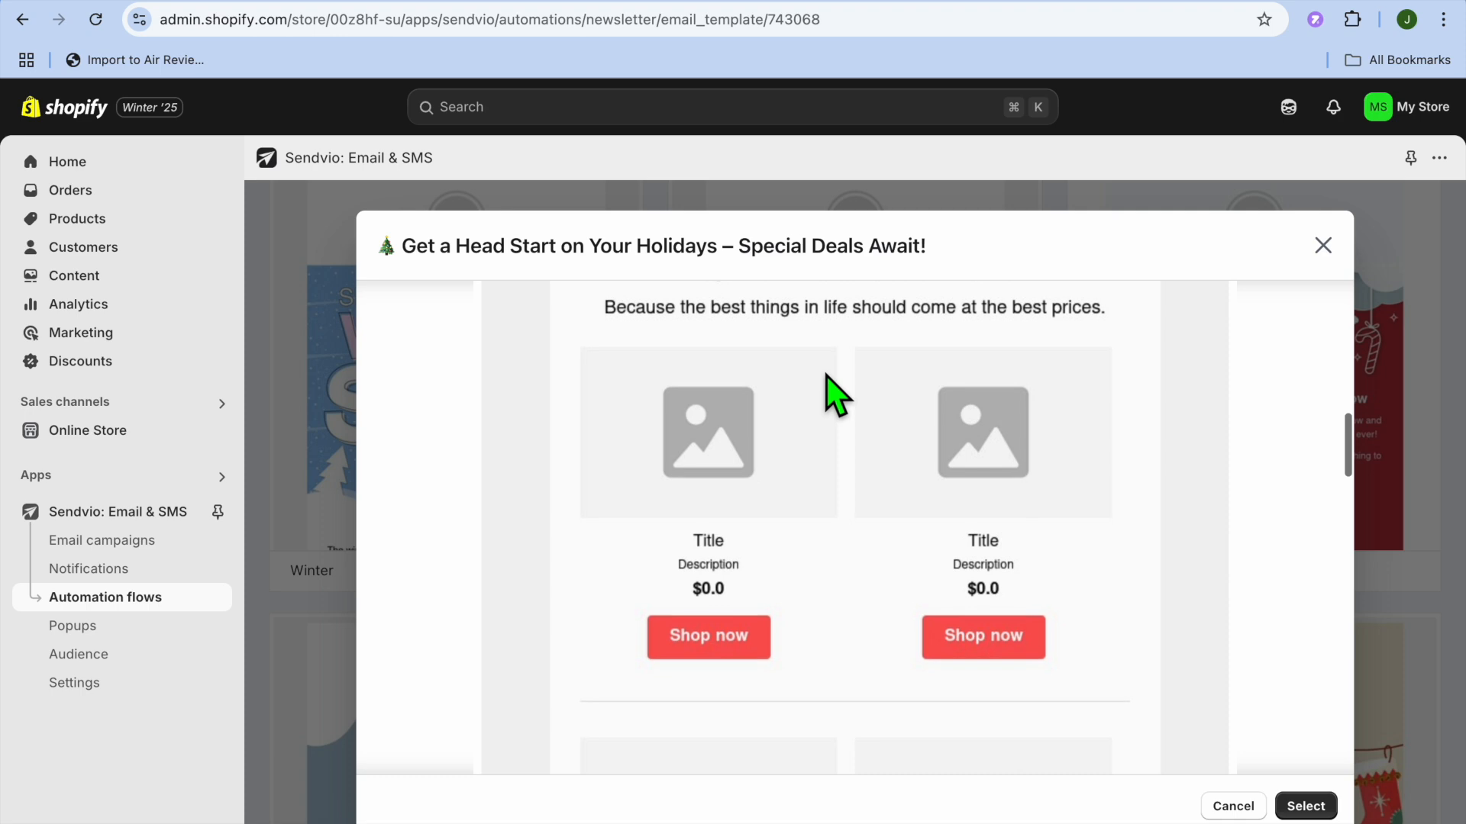
click(1305, 806)
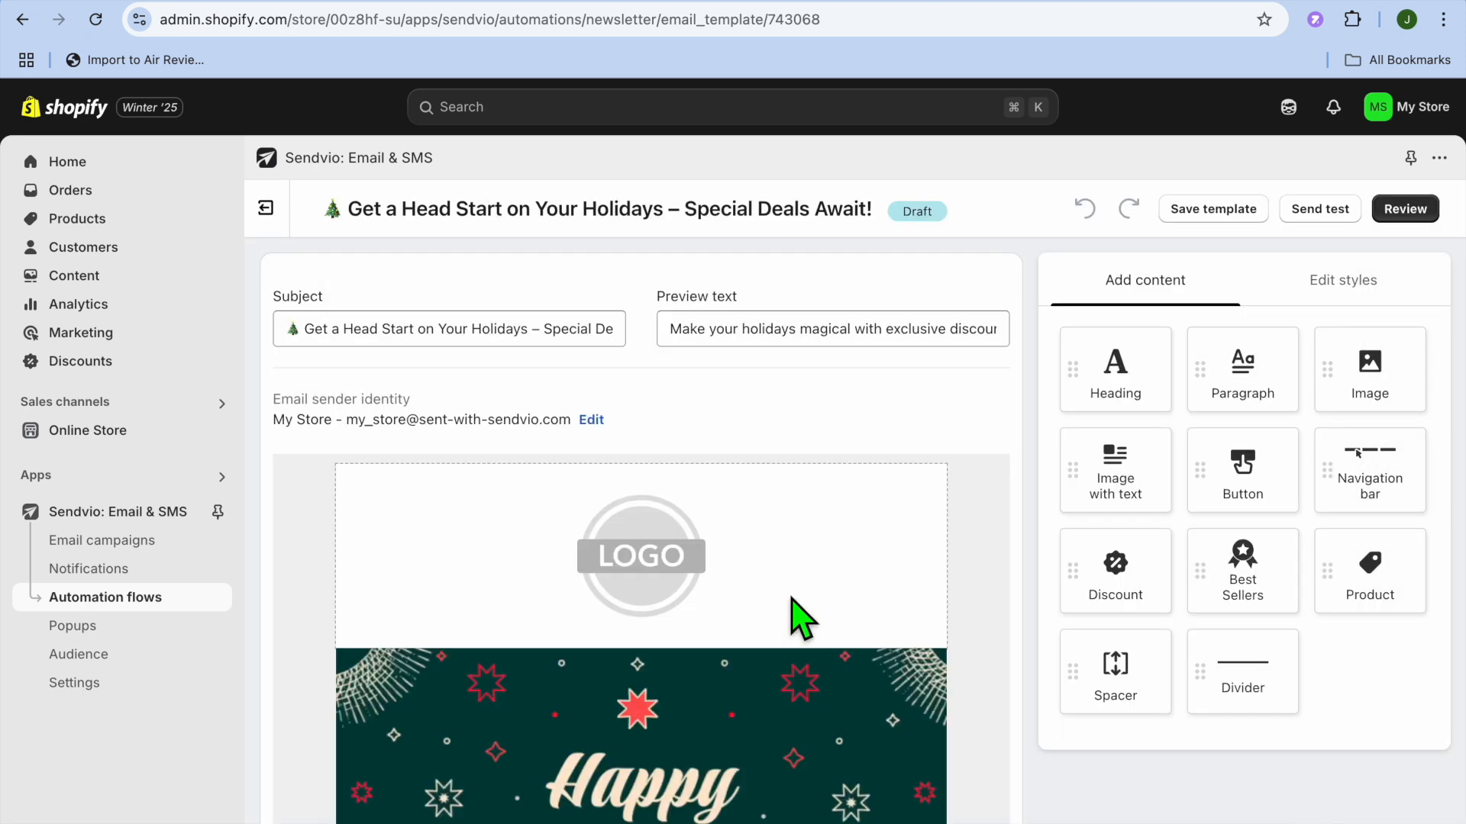
- Inspect the settings of the email's logo header and of the Happy Holidays banner image
click(639, 544)
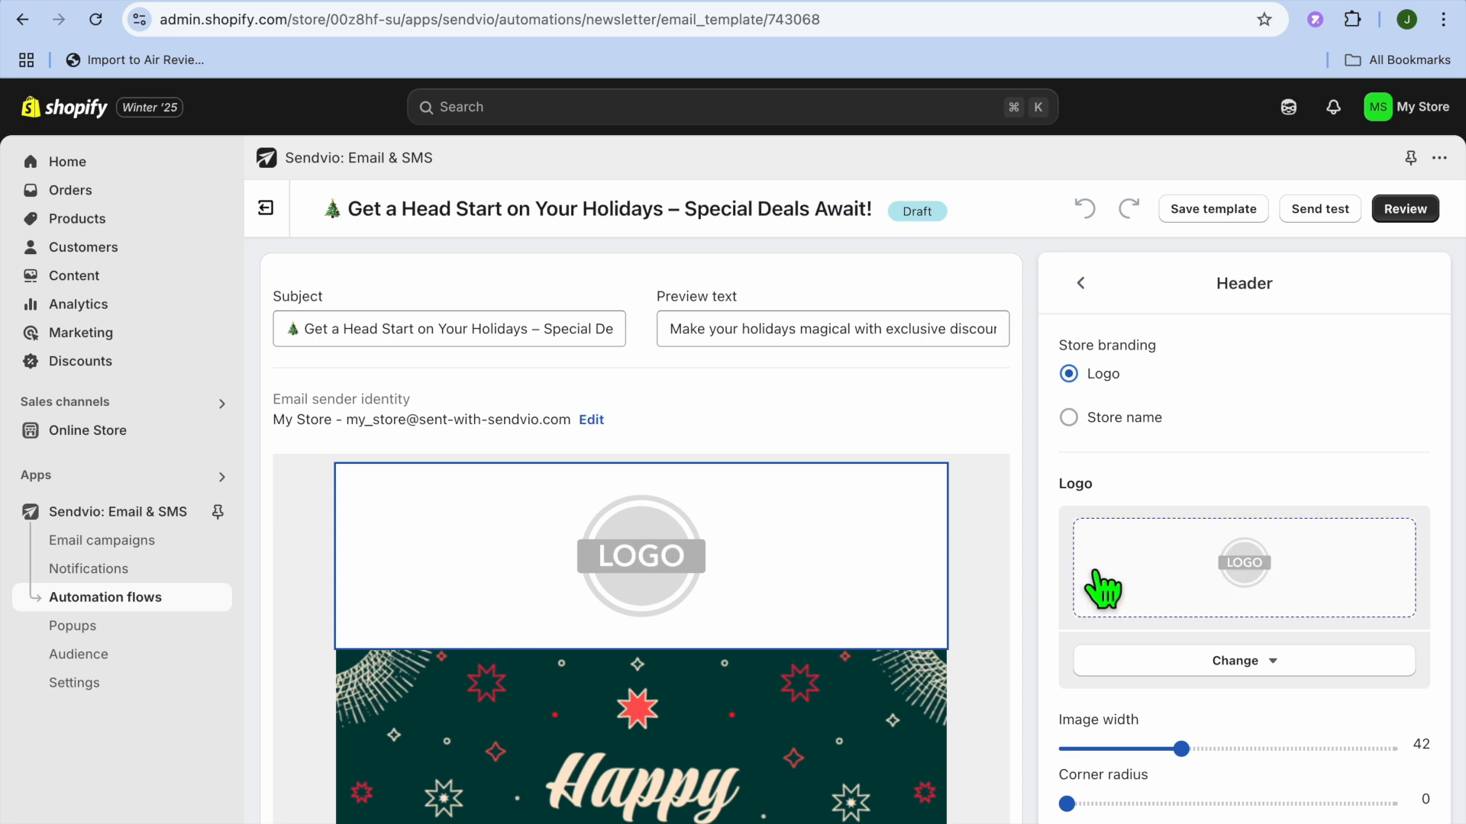
scroll(821, 584, down, 5)
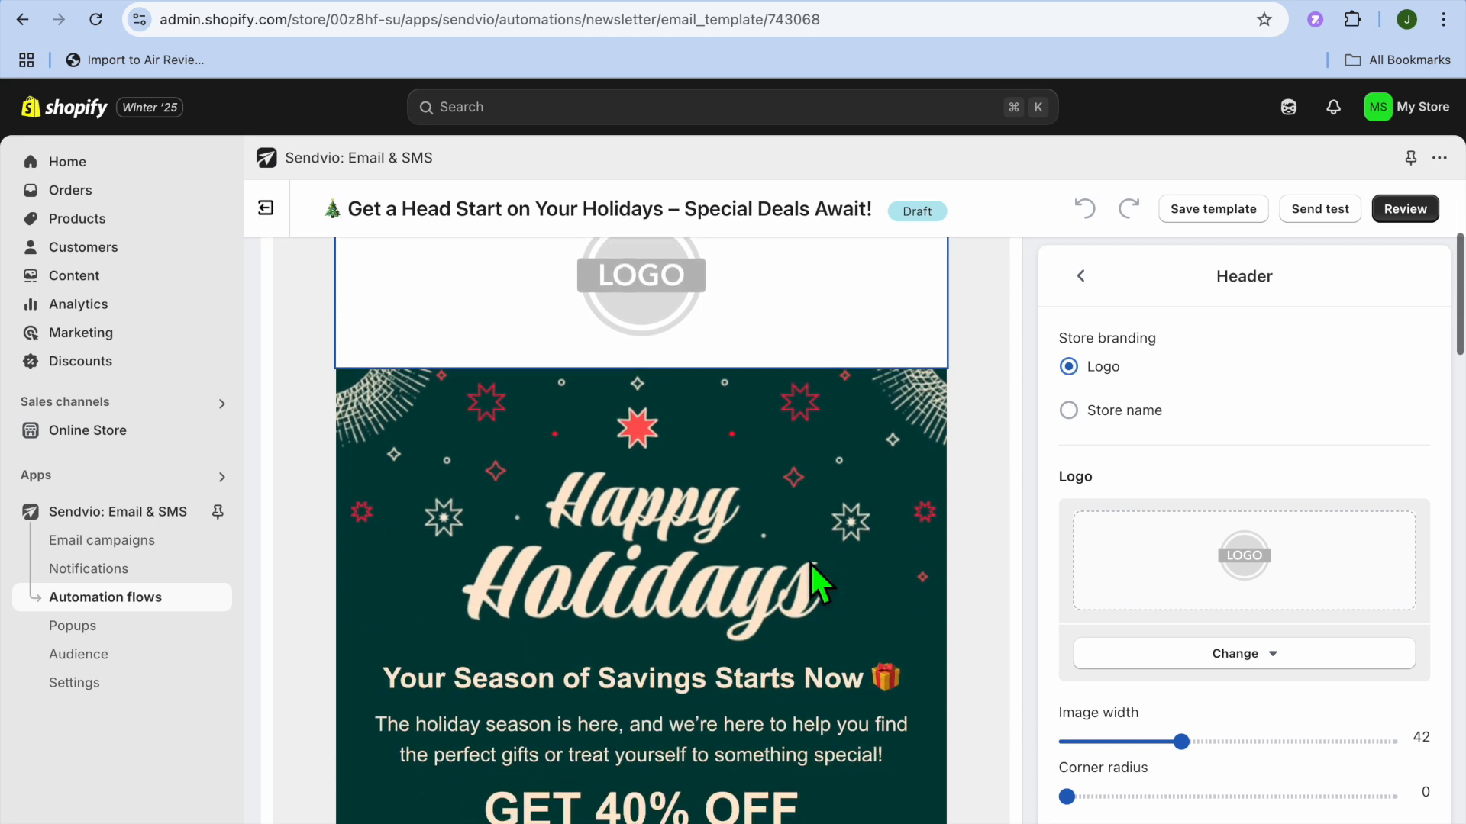
click(757, 519)
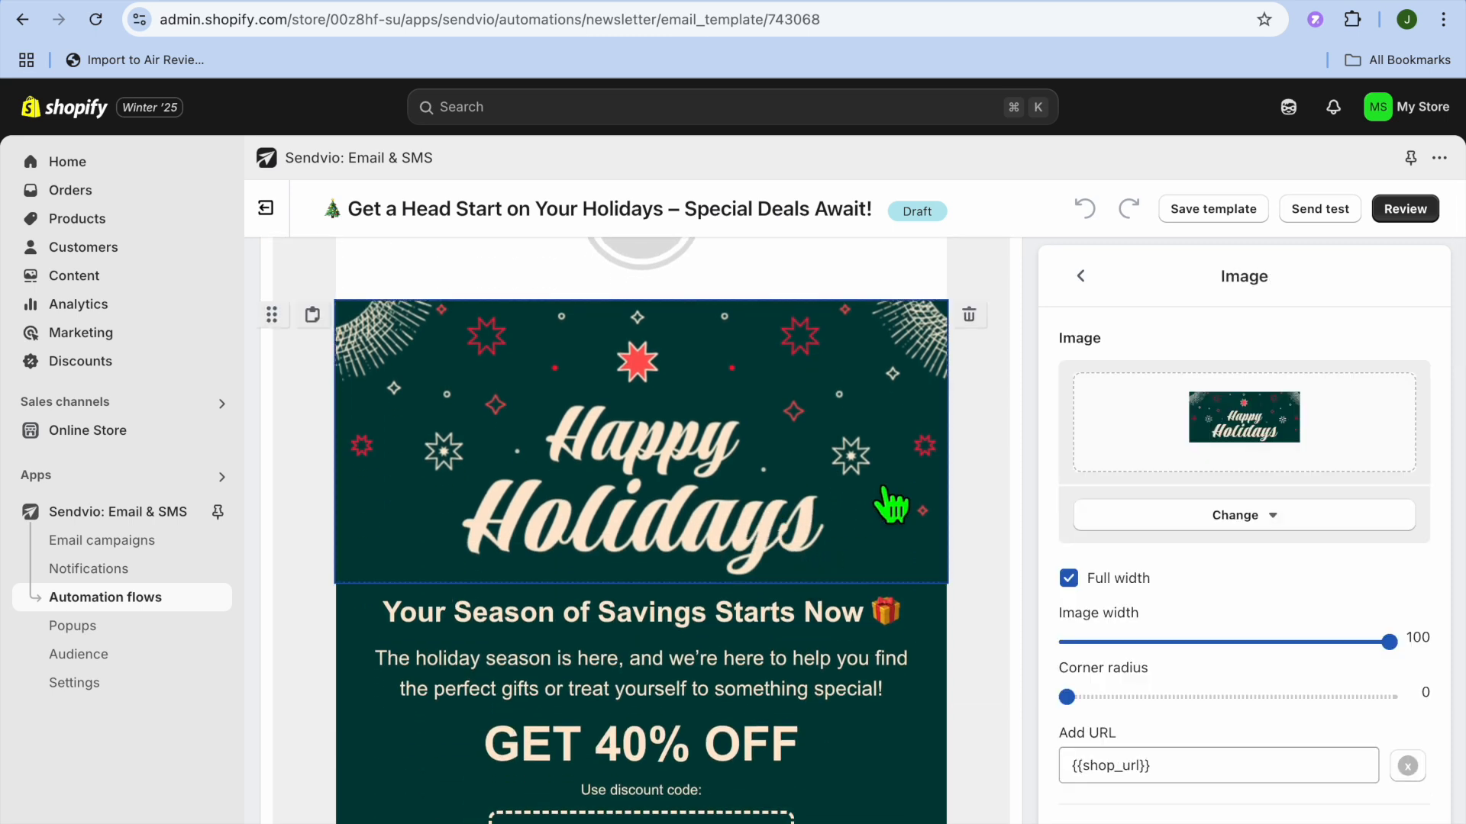
- Change the discount heading below the banner to read "GET 30% OFF"
scroll(737, 624, down, 4)
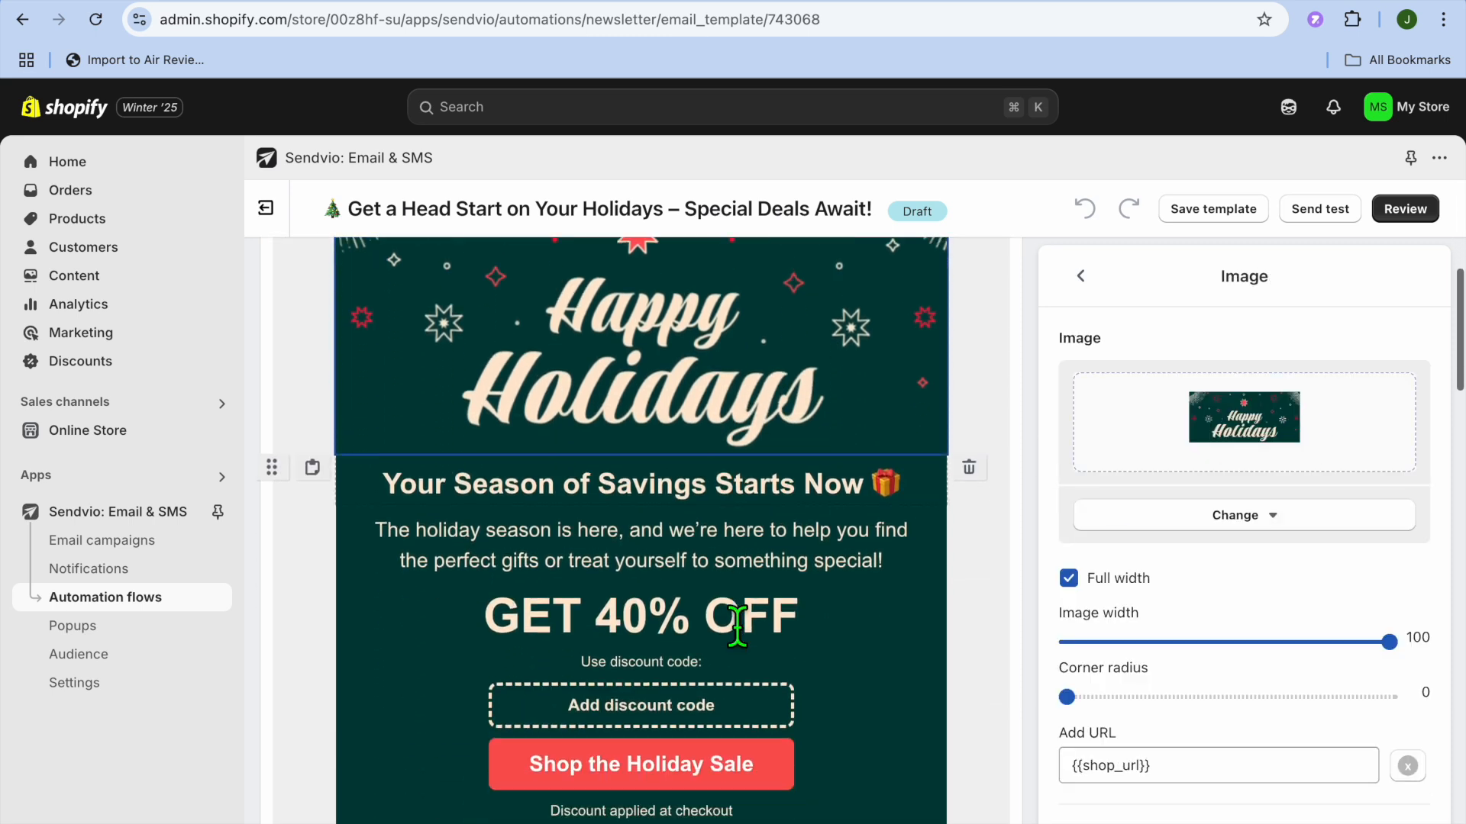
click(668, 457)
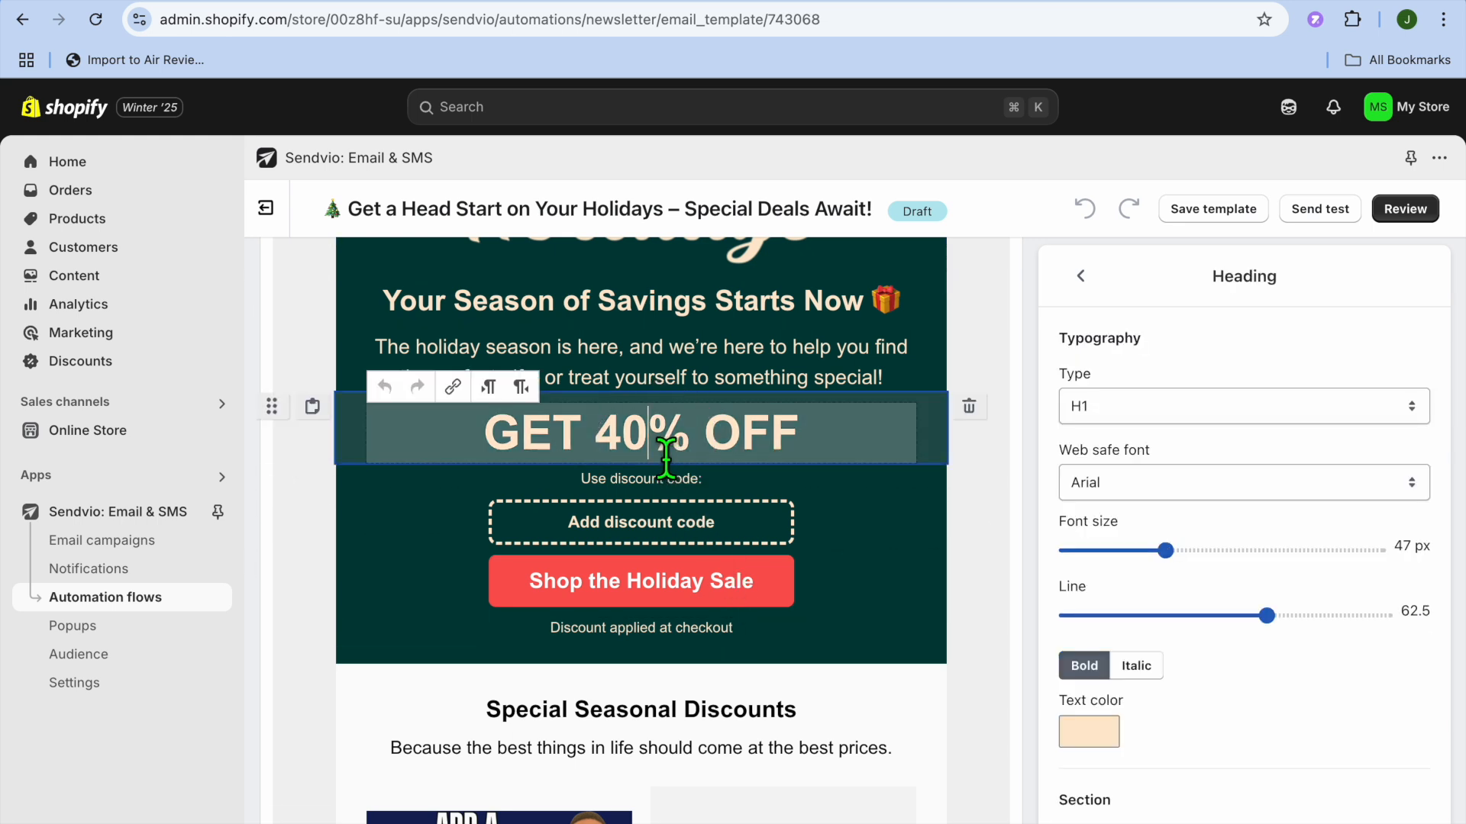
drag(608, 452, 660, 455)
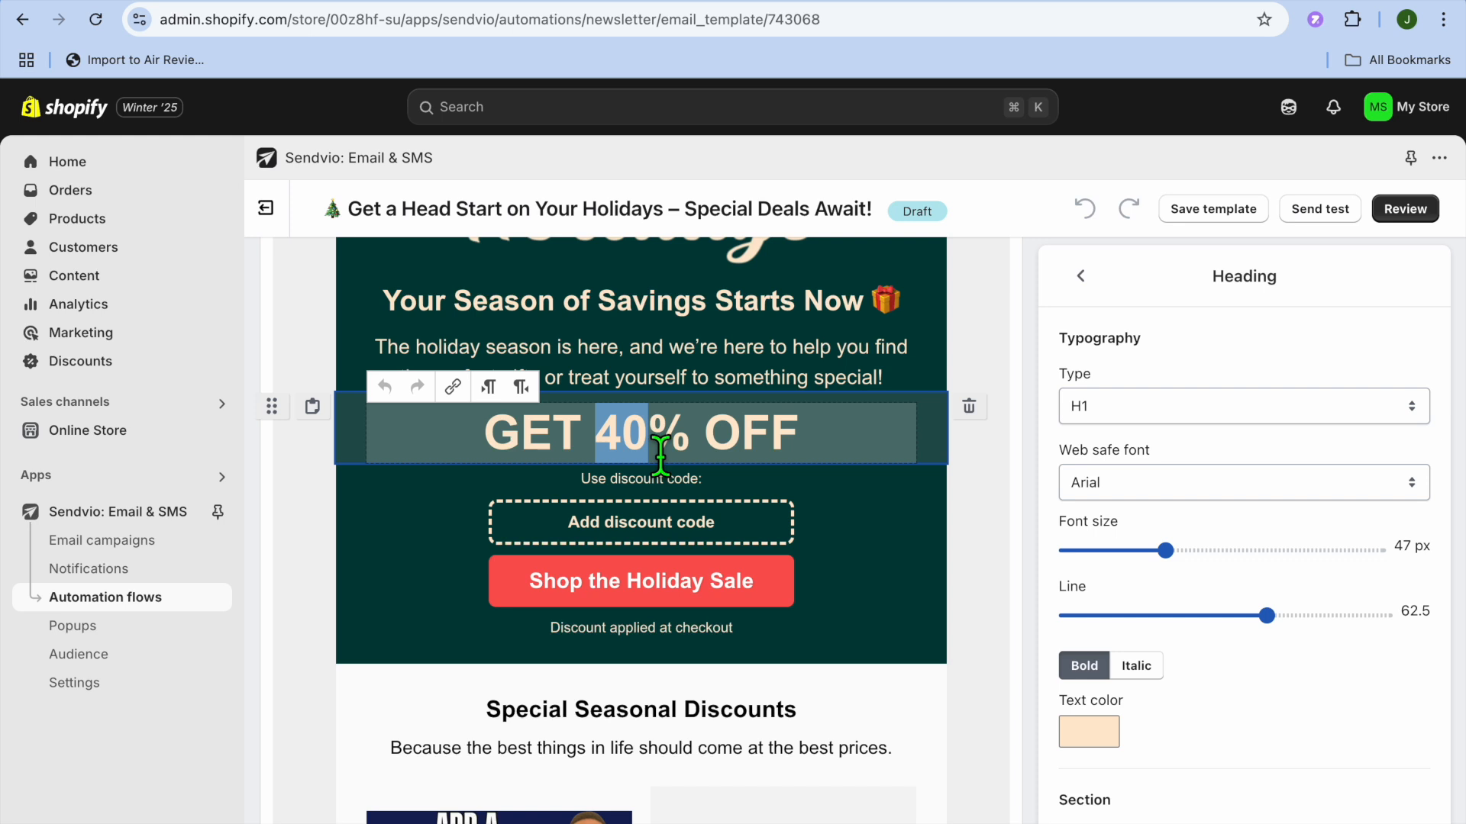
text(30)
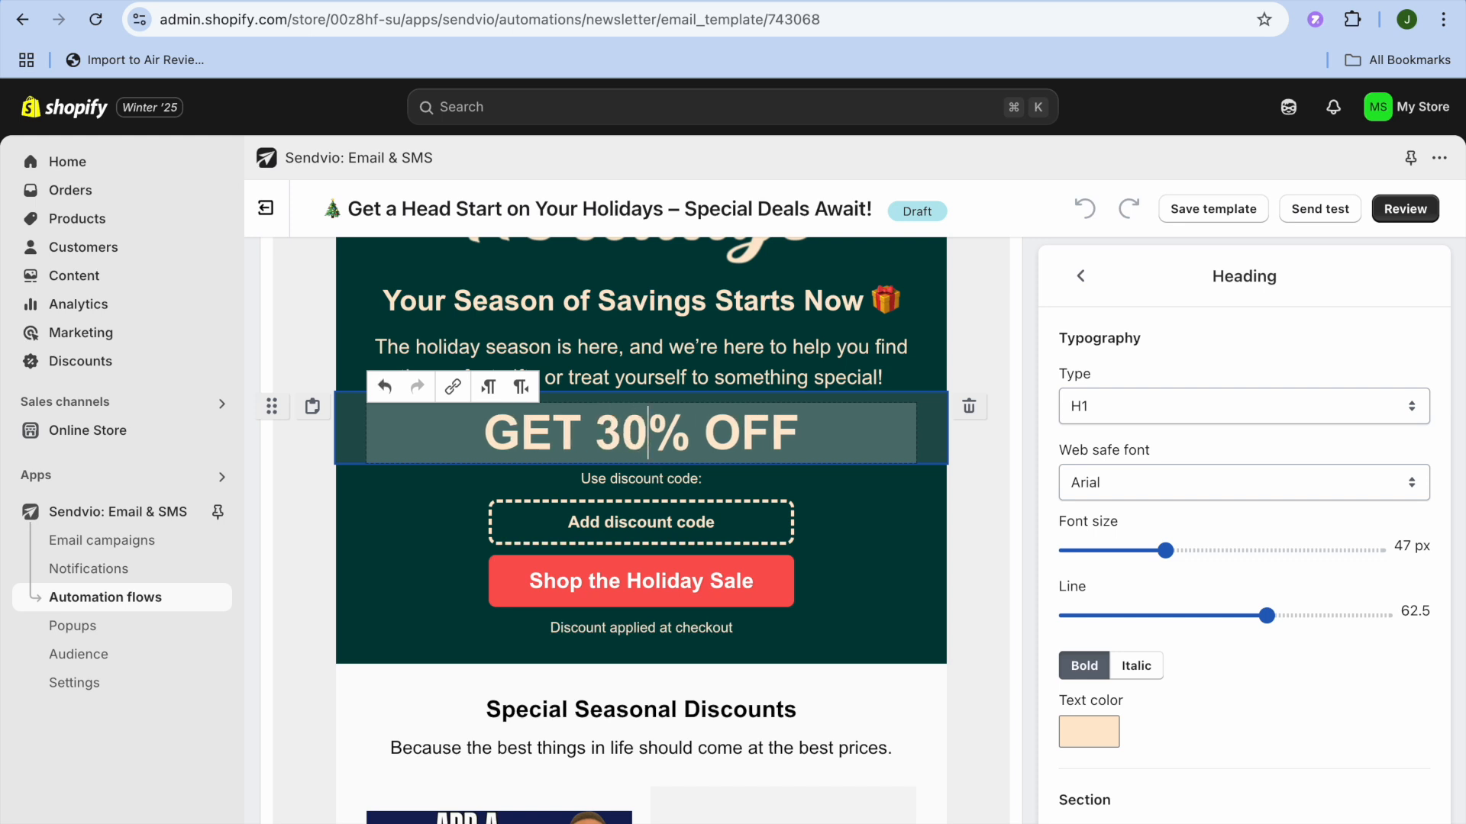
- Select the email's discount code block and open the store's Discounts page in a separate browser tab
click(661, 522)
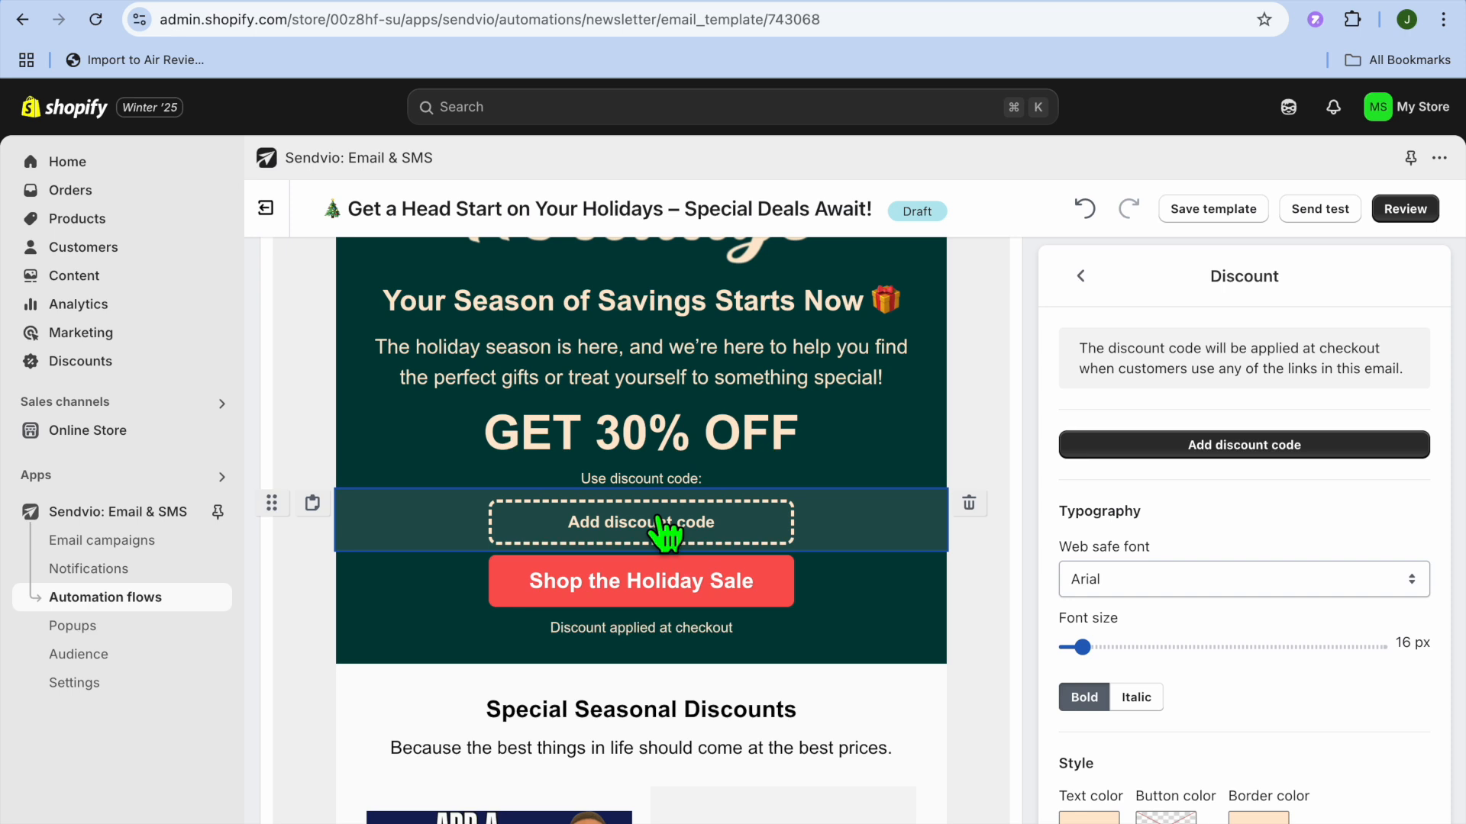
right_click(125, 370)
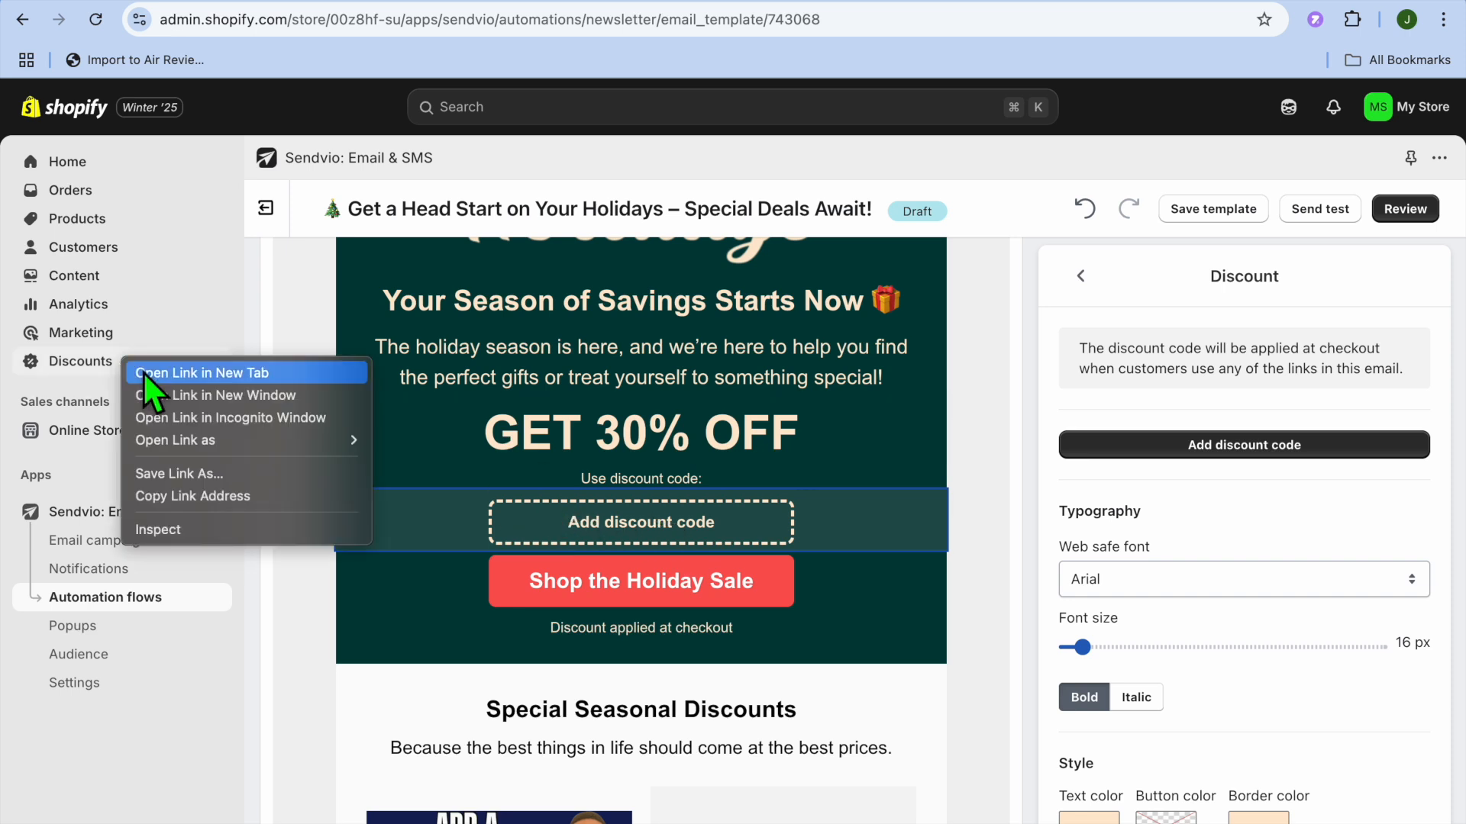
click(159, 378)
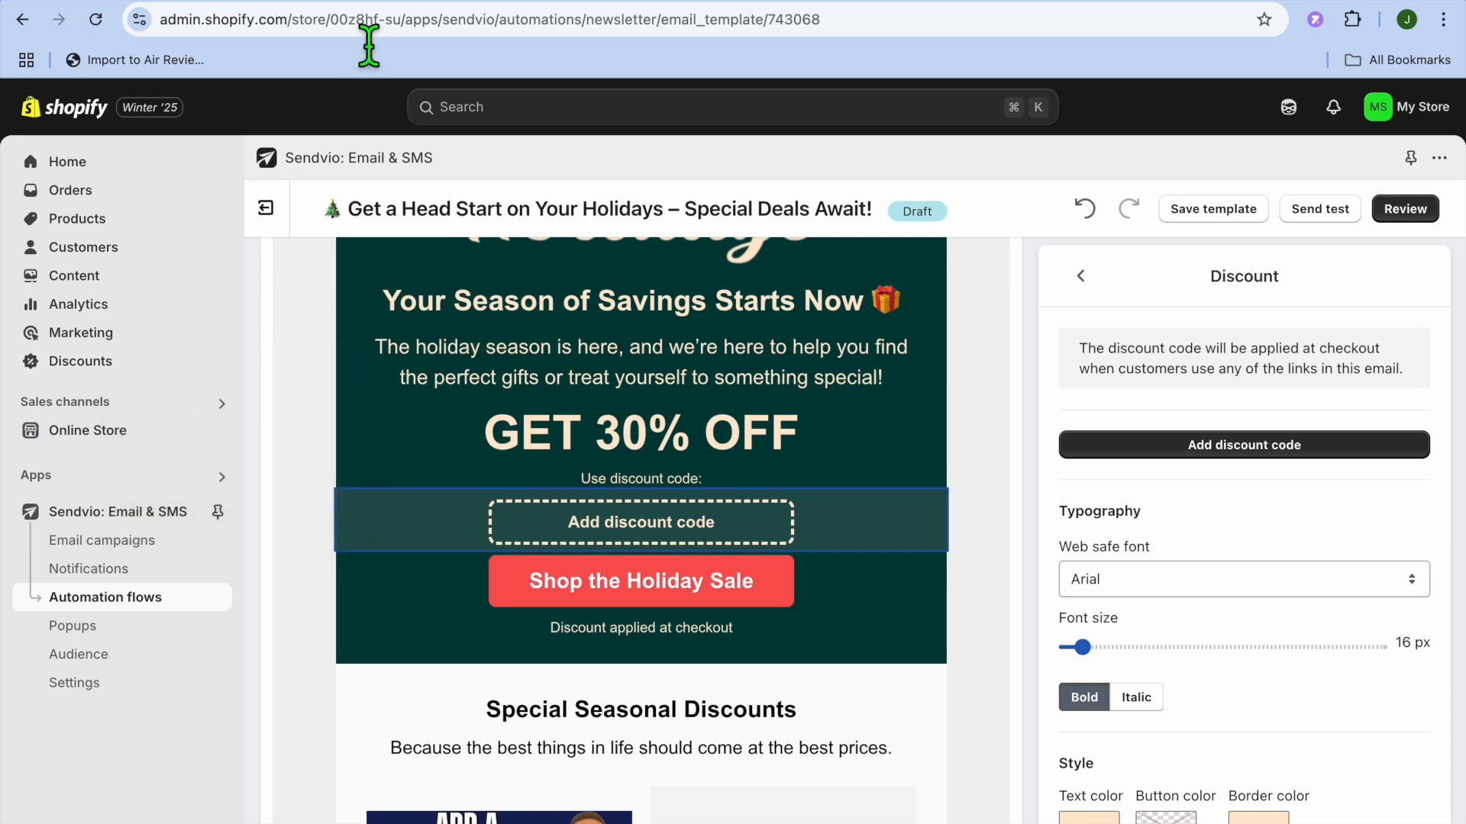
click(384, 0)
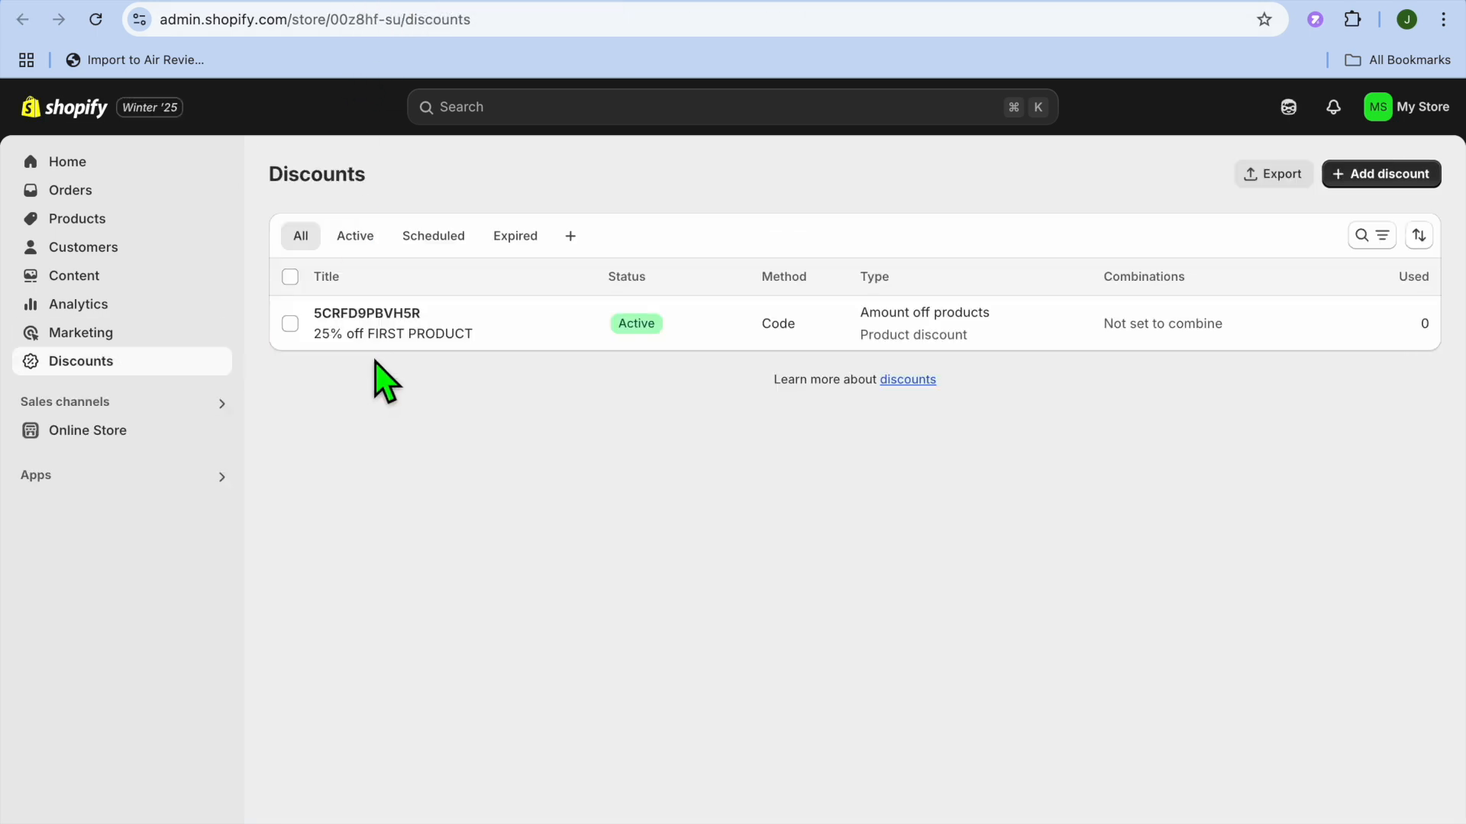
- Create an amount-off-products discount with a randomly generated discount code and a percentage value of 30
click(1386, 175)
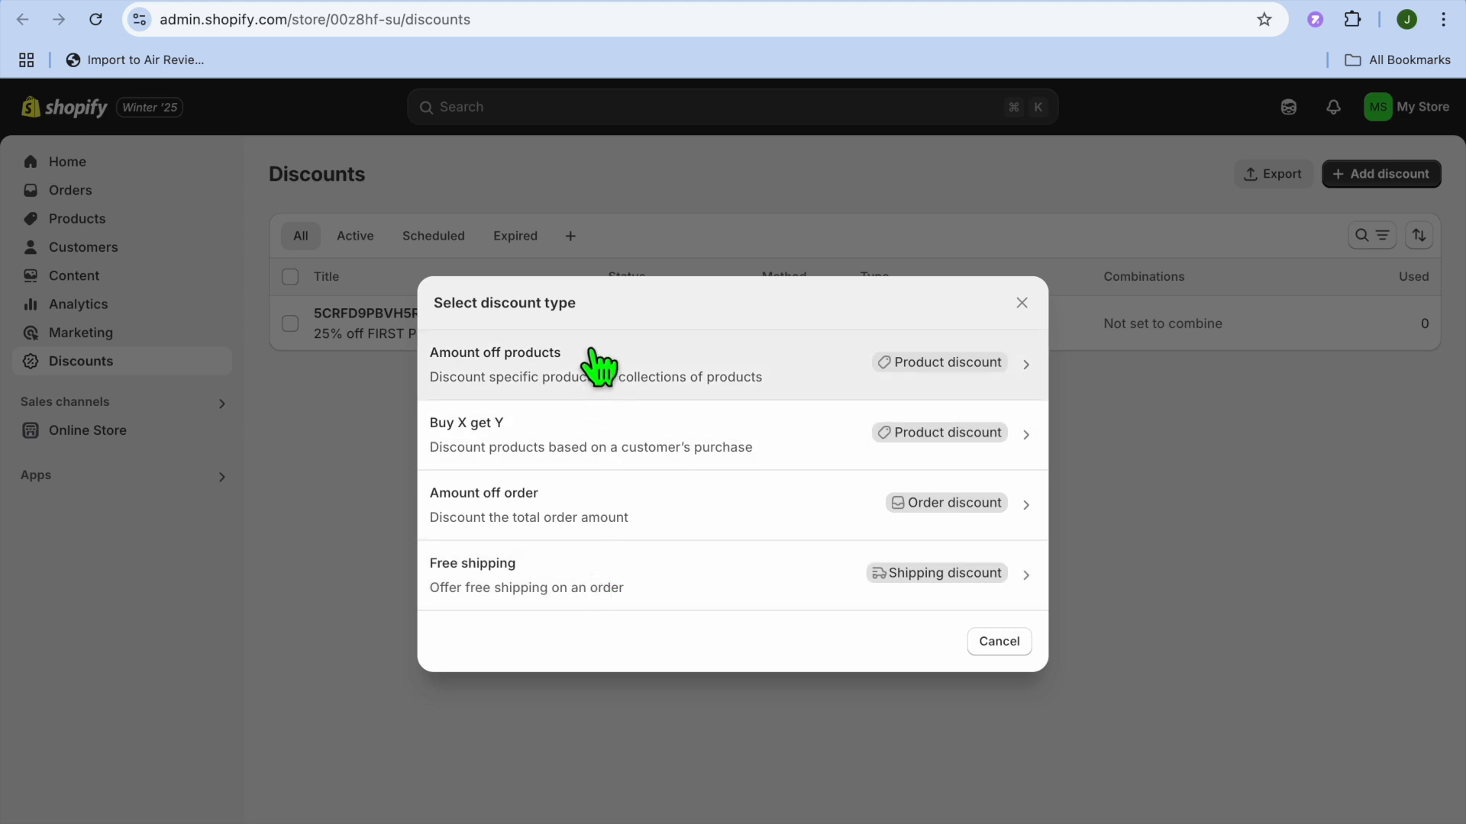
click(620, 366)
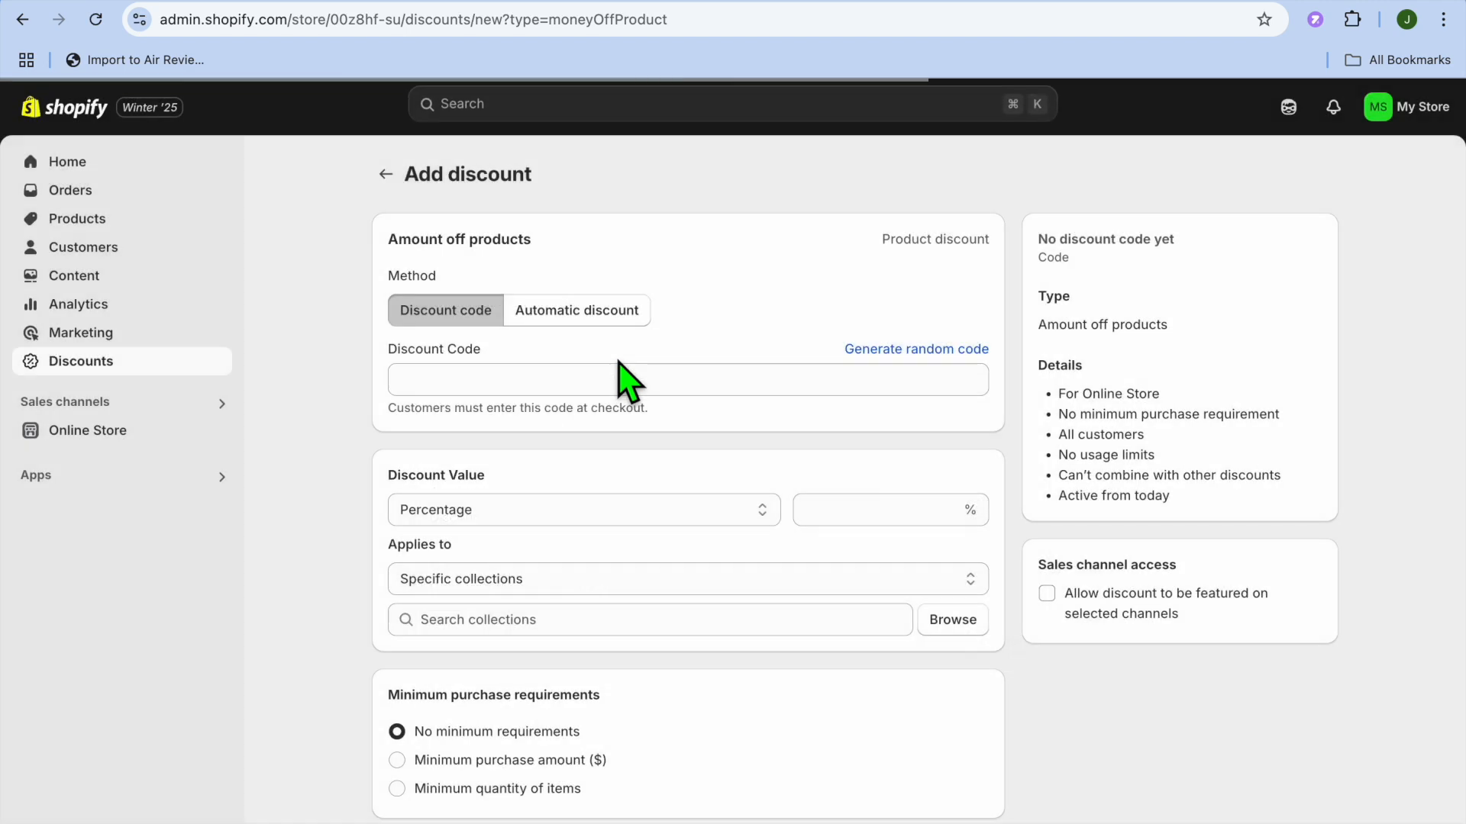
click(907, 351)
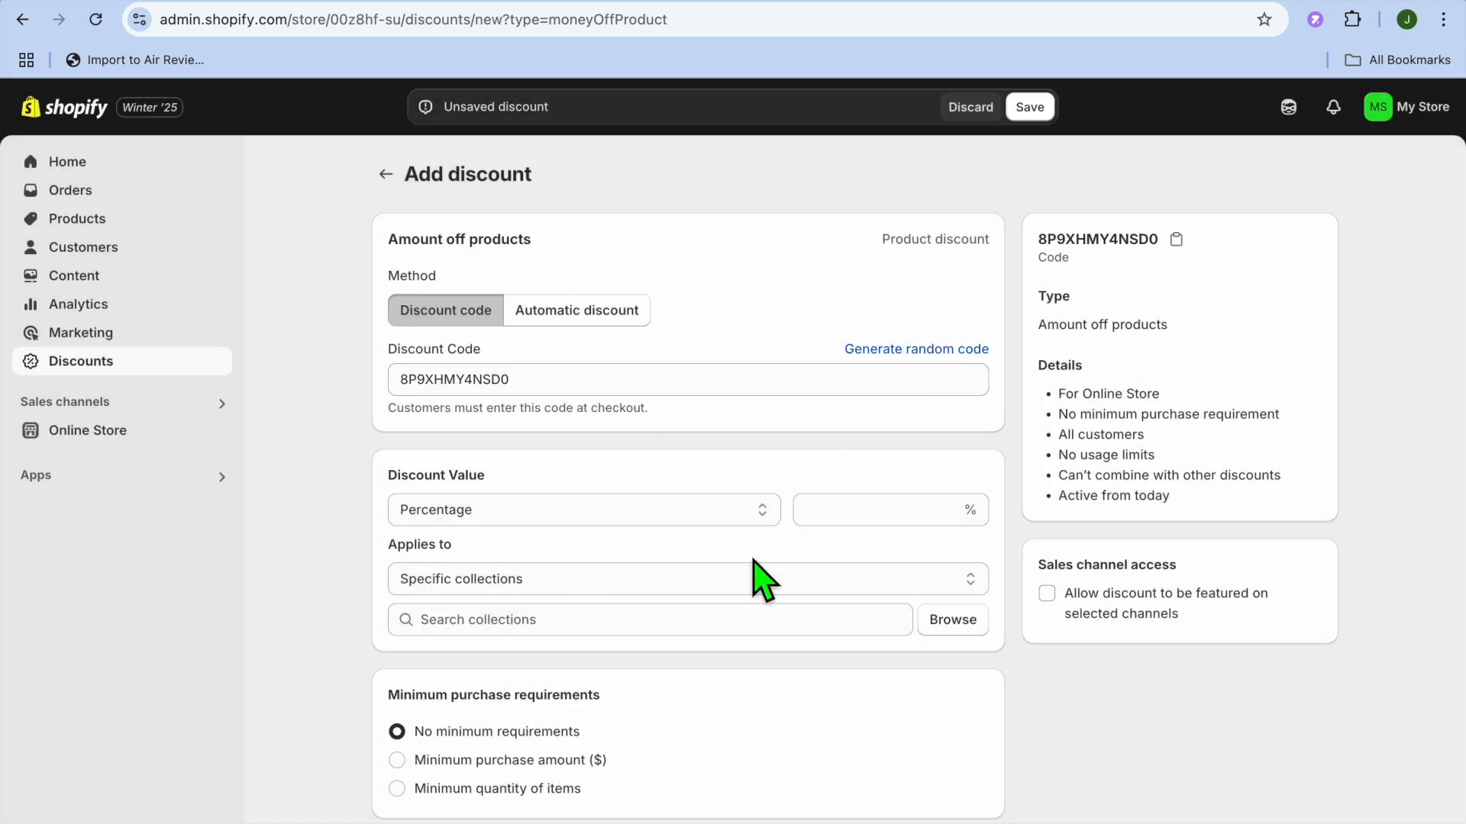
click(883, 516)
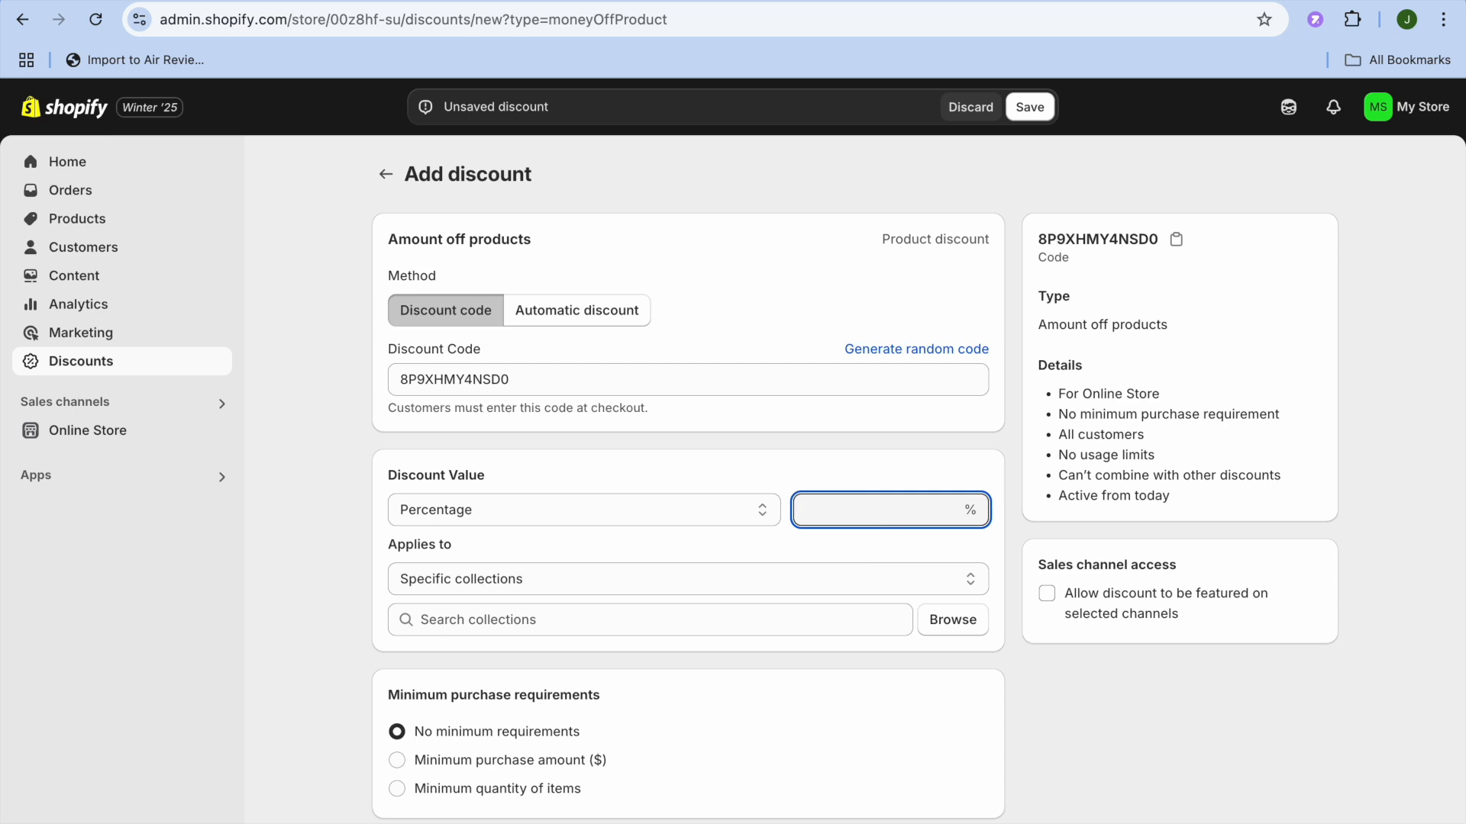
text(30)
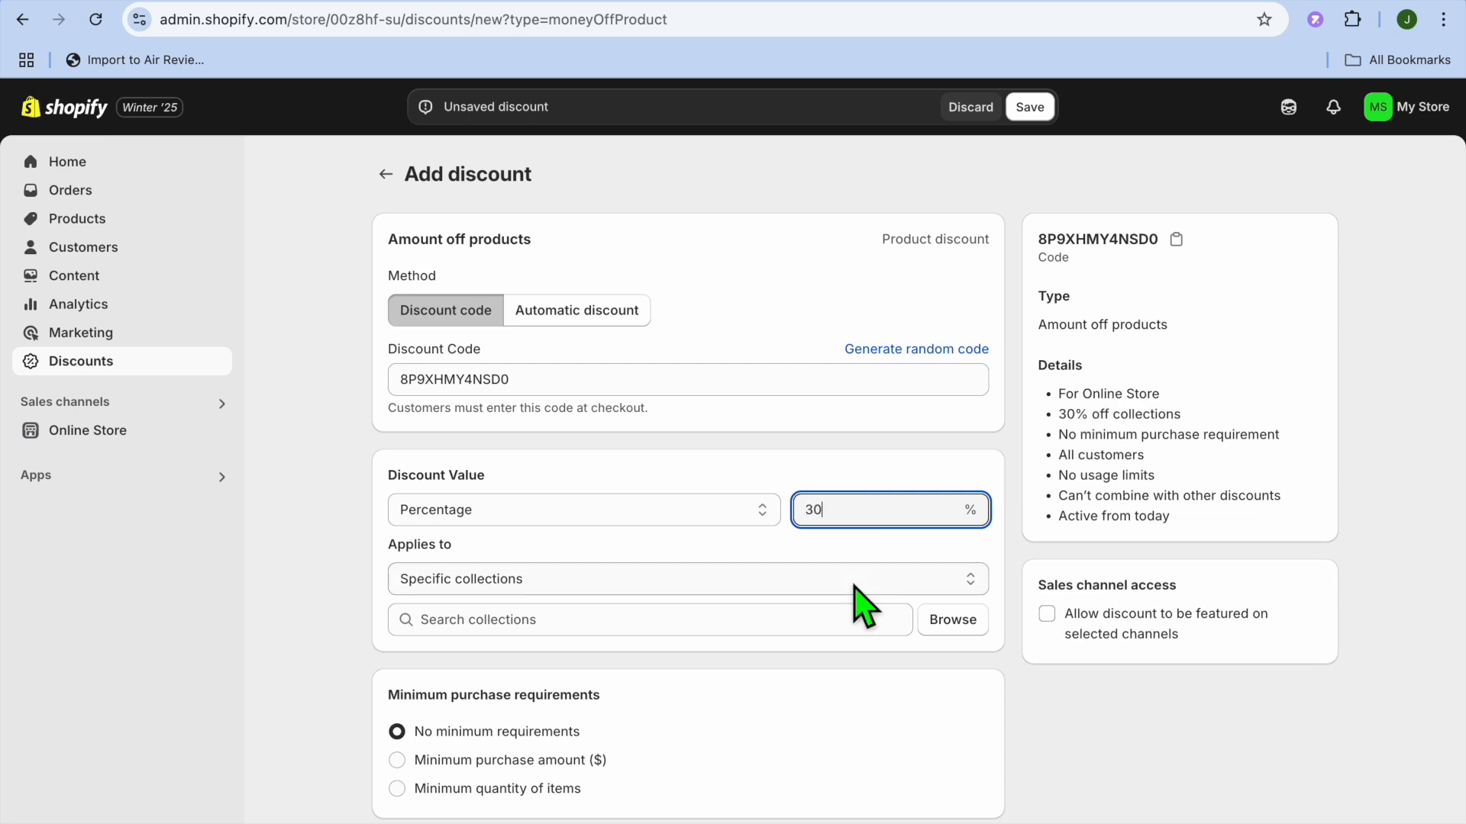
- Apply the discount to specific products and add FIRST PRODUCT
click(854, 585)
click(813, 609)
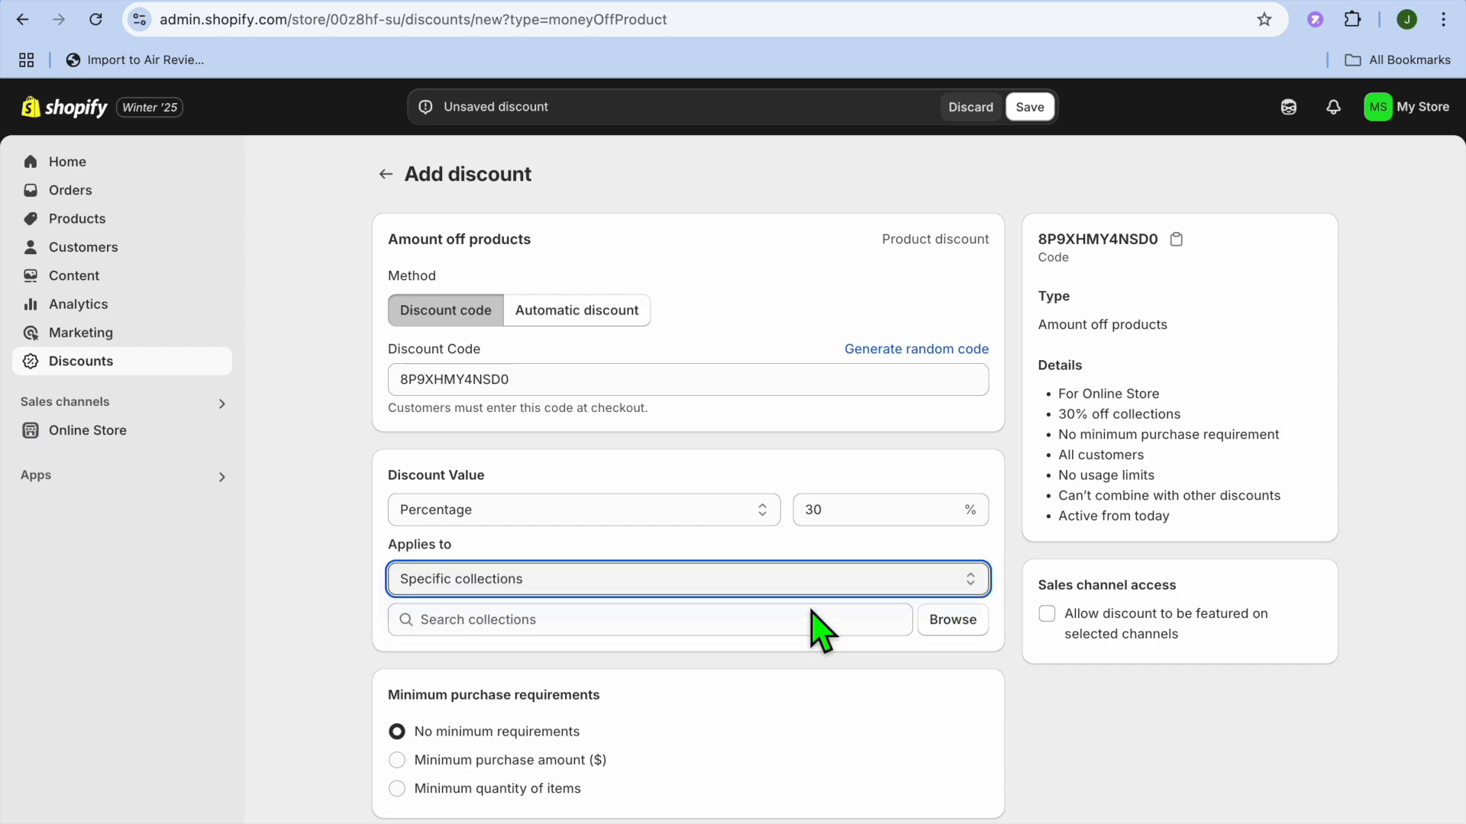
click(945, 621)
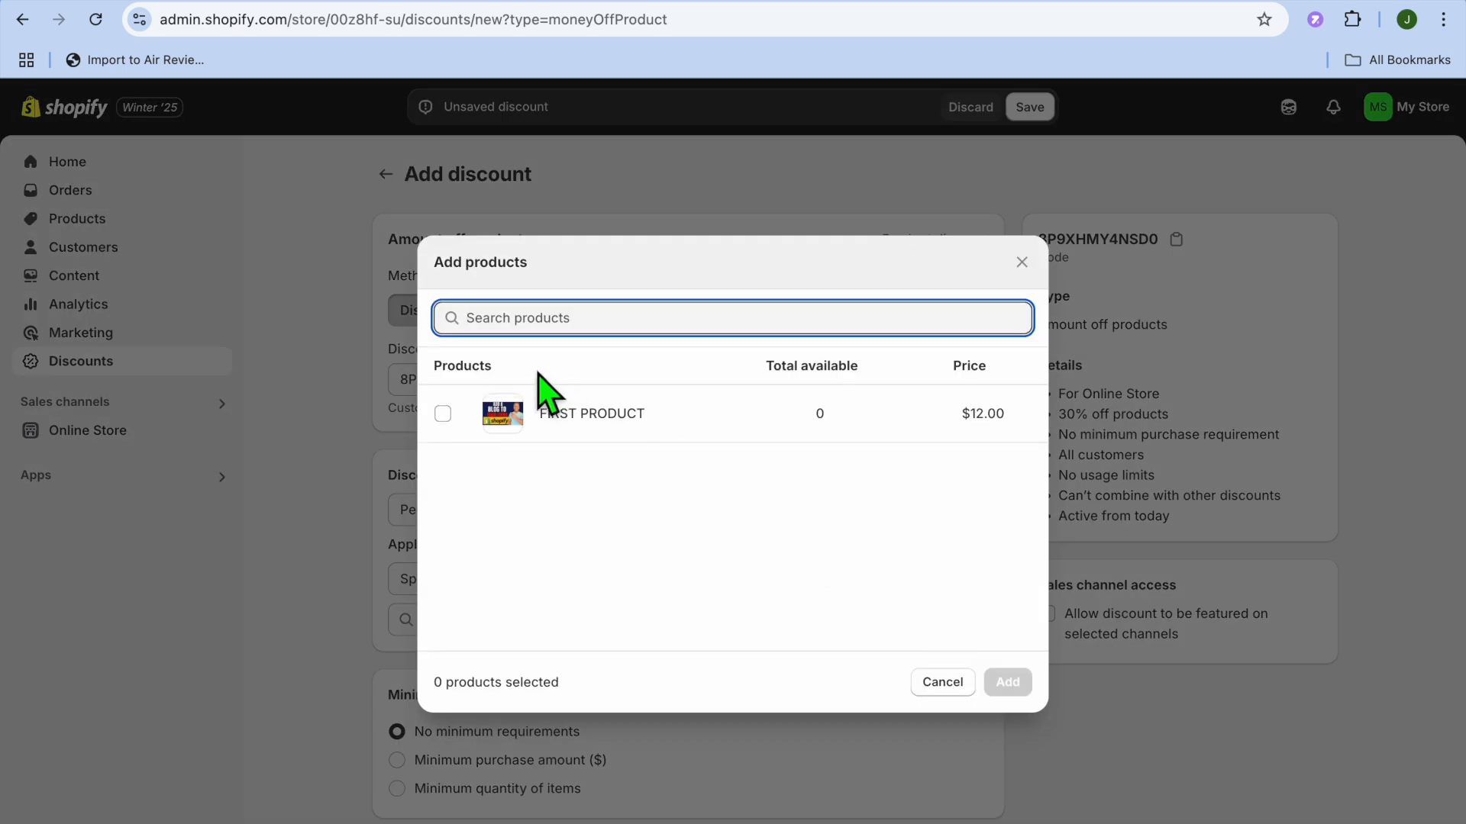
click(442, 414)
click(1007, 683)
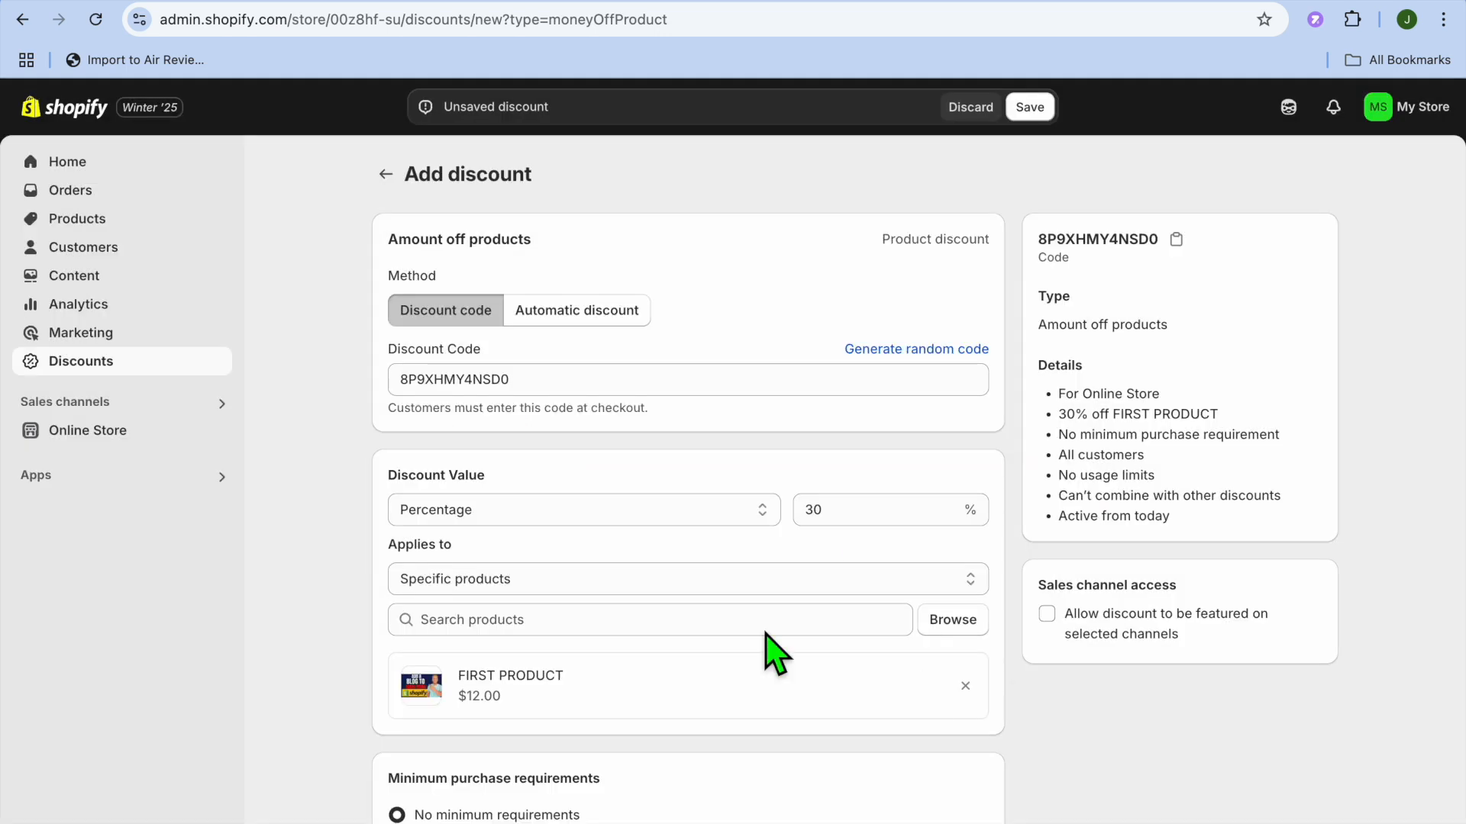
- Review the purchase requirements, eligibility, usage limits, combinations and active dates, and save the discount
scroll(690, 623, down, 8)
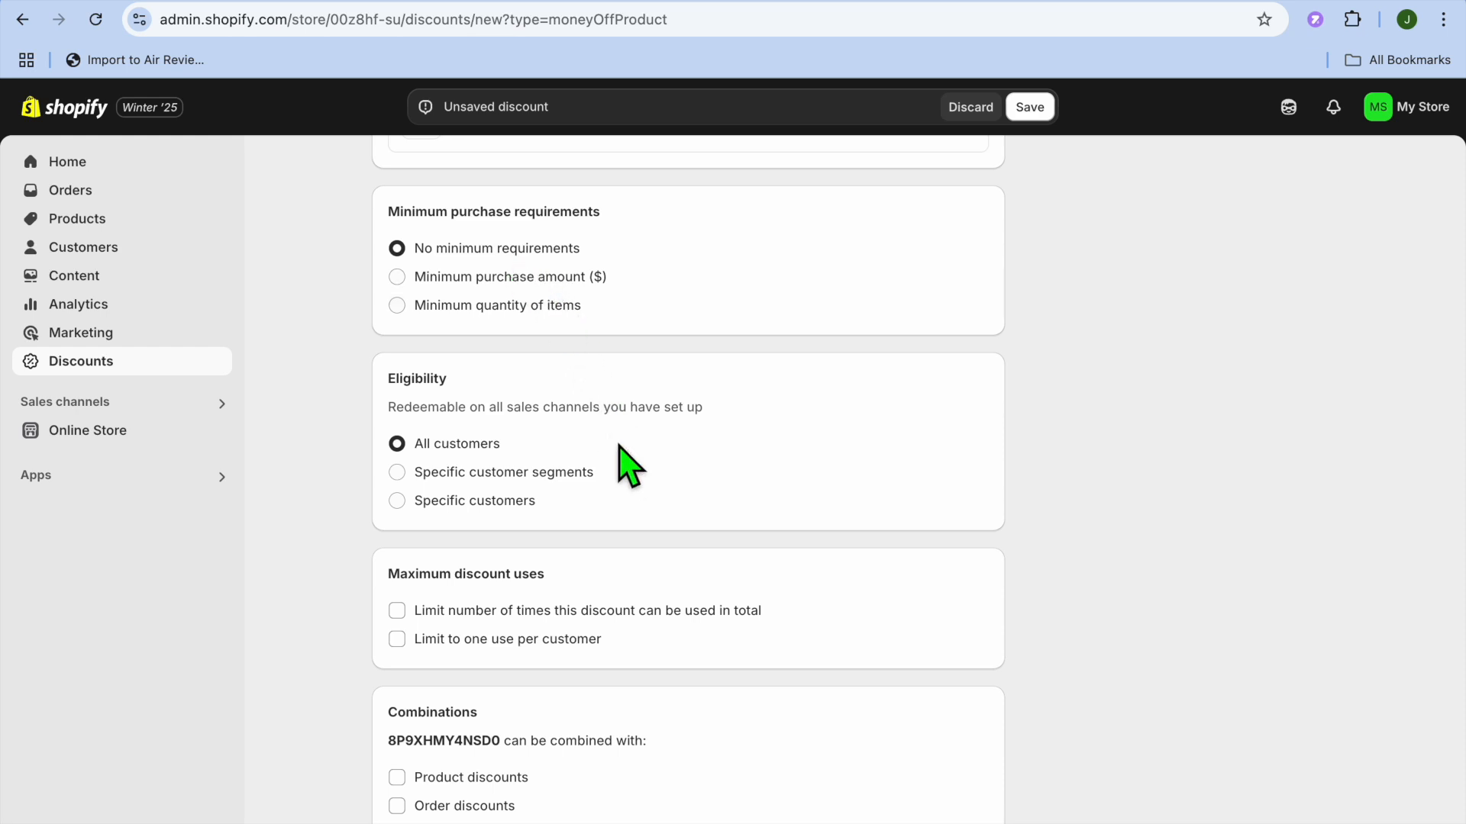
scroll(628, 464, down, 3)
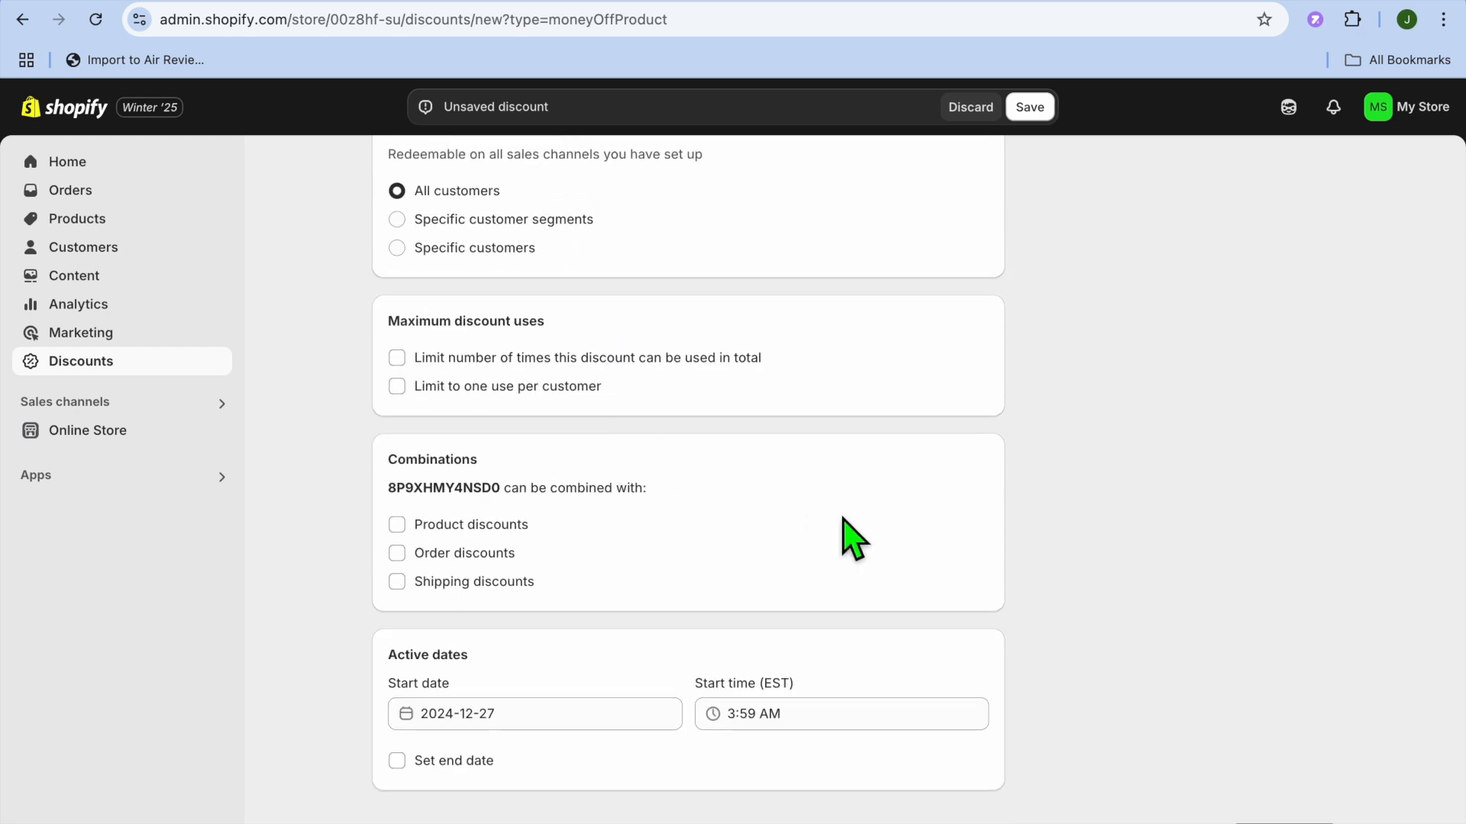
click(1282, 823)
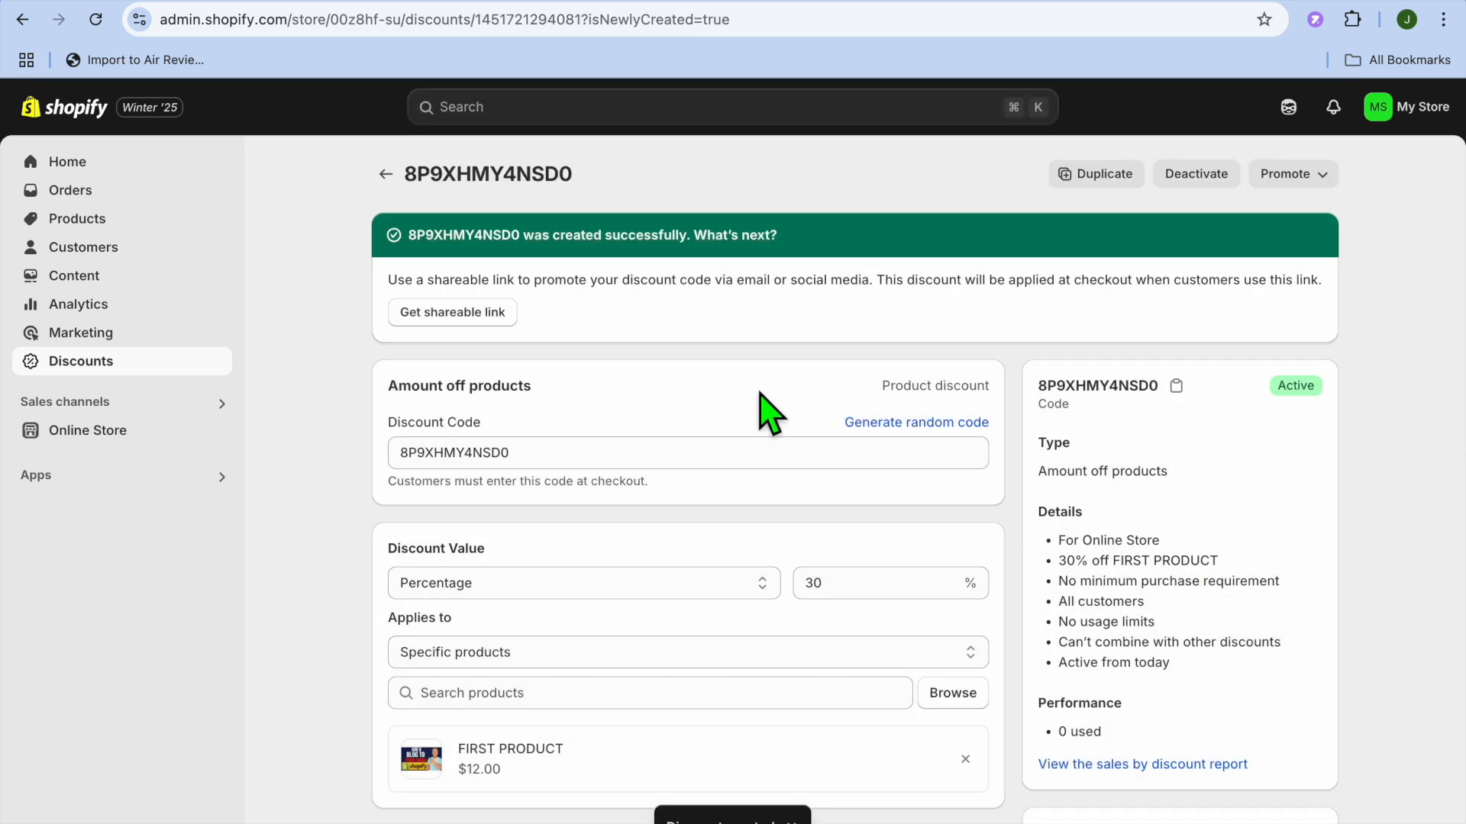
- Copy the saved discount's code and return to the Sendvio email editor in the other browser tab
click(559, 474)
drag(559, 474, 399, 494)
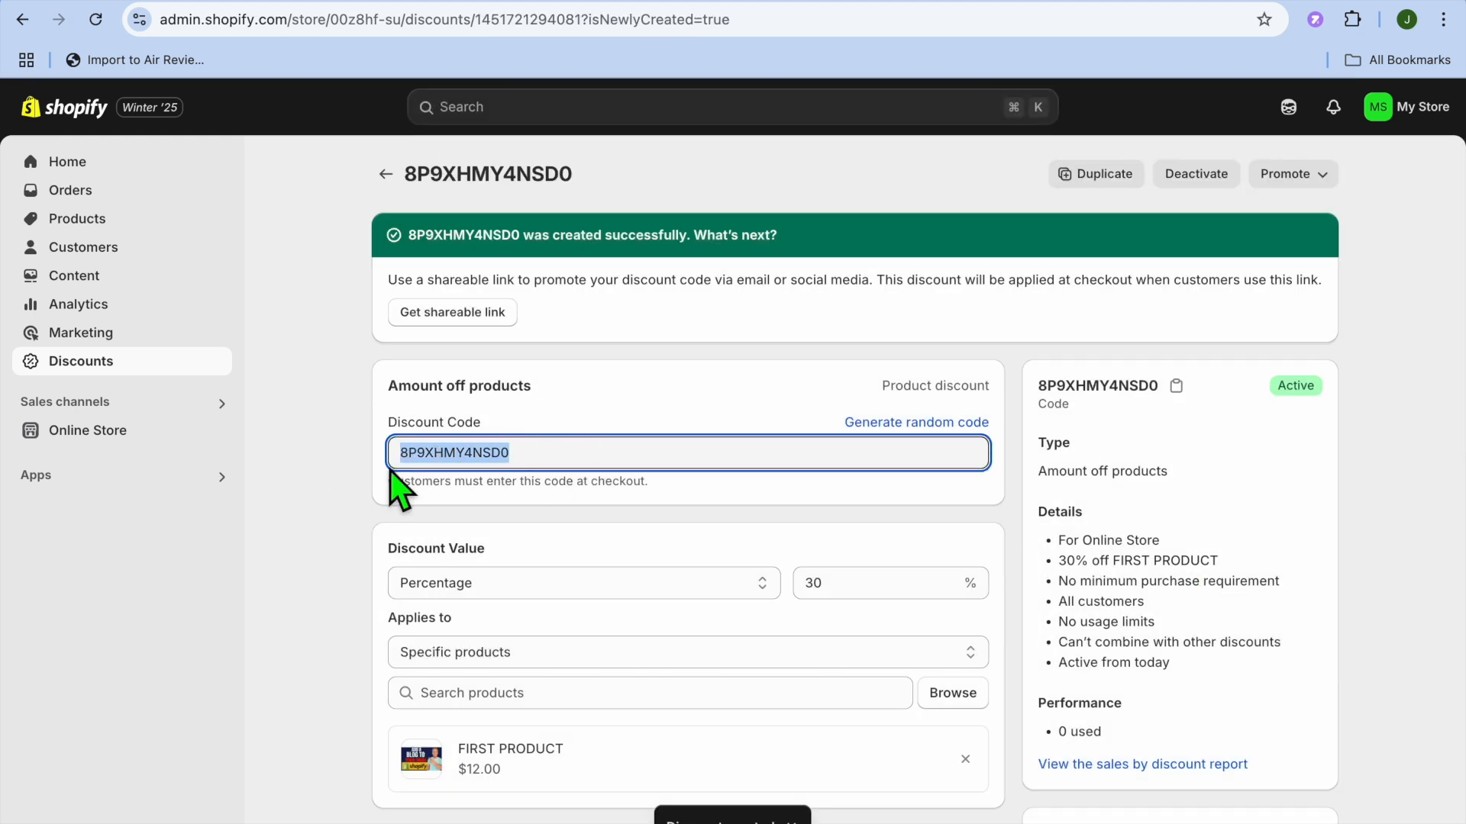
right_click(443, 470)
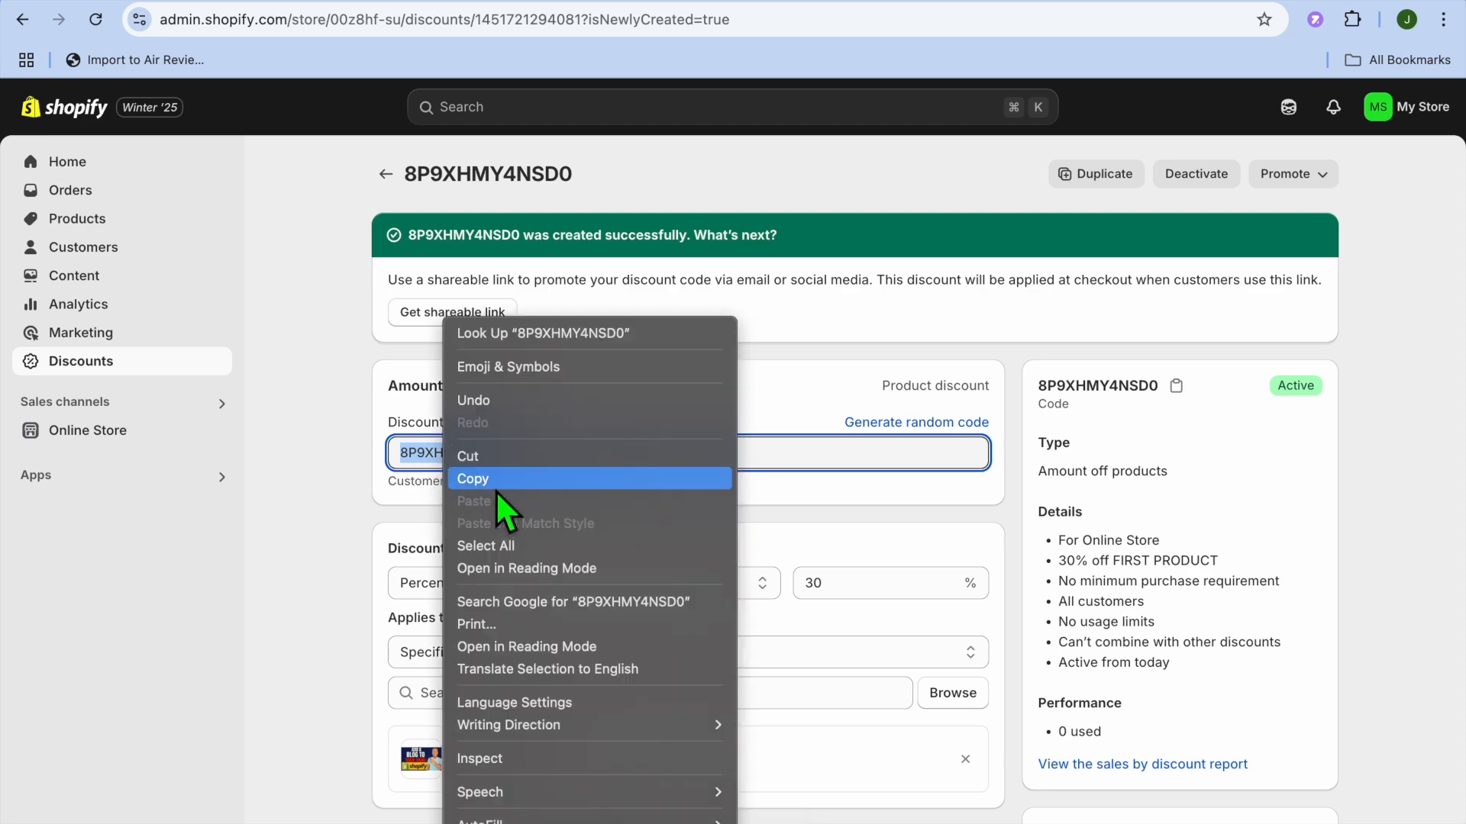
click(497, 481)
click(358, 3)
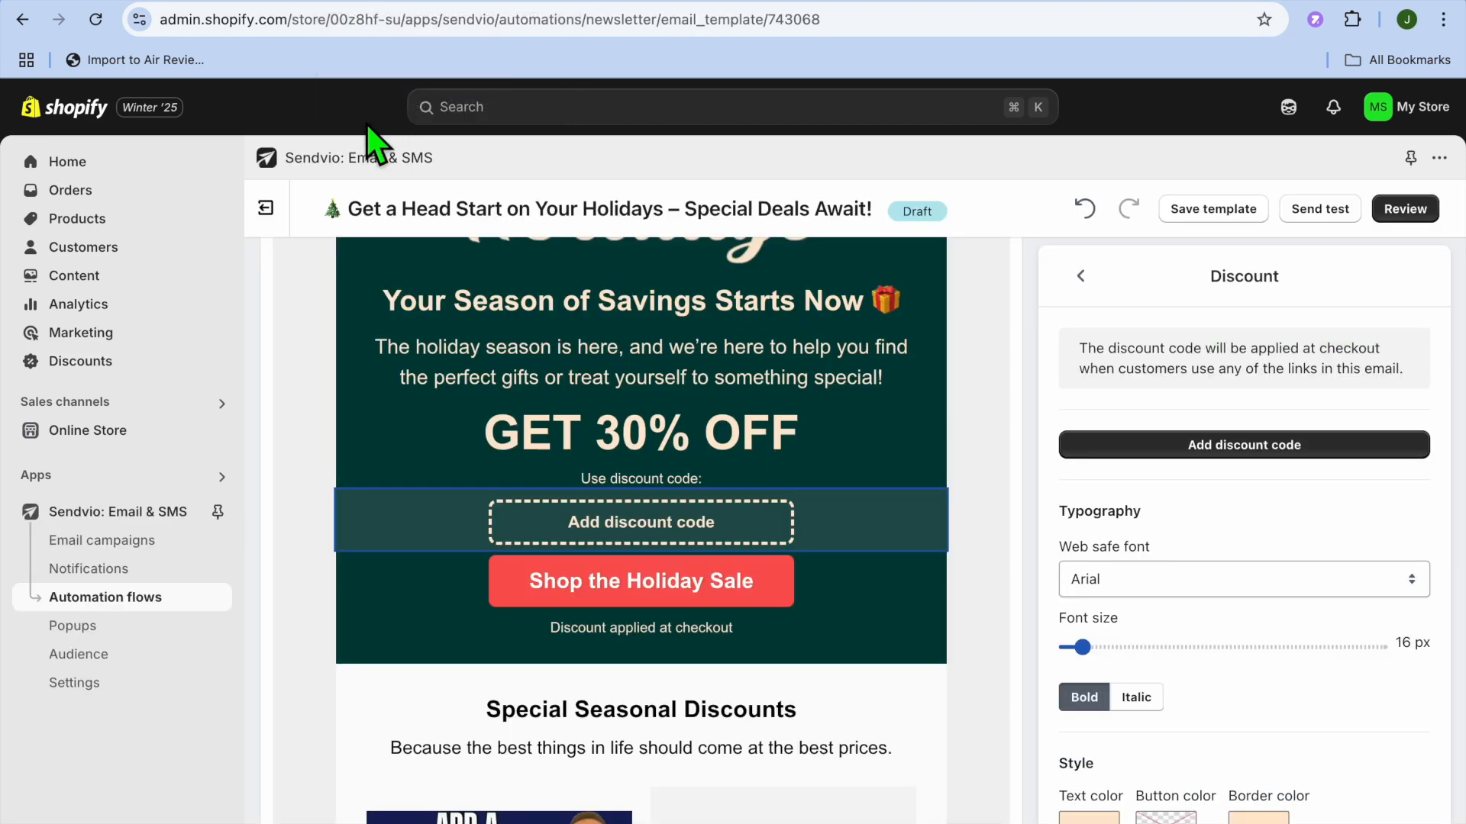
- Set the email's discount block to use an already created discount code and paste the copied code
click(1168, 446)
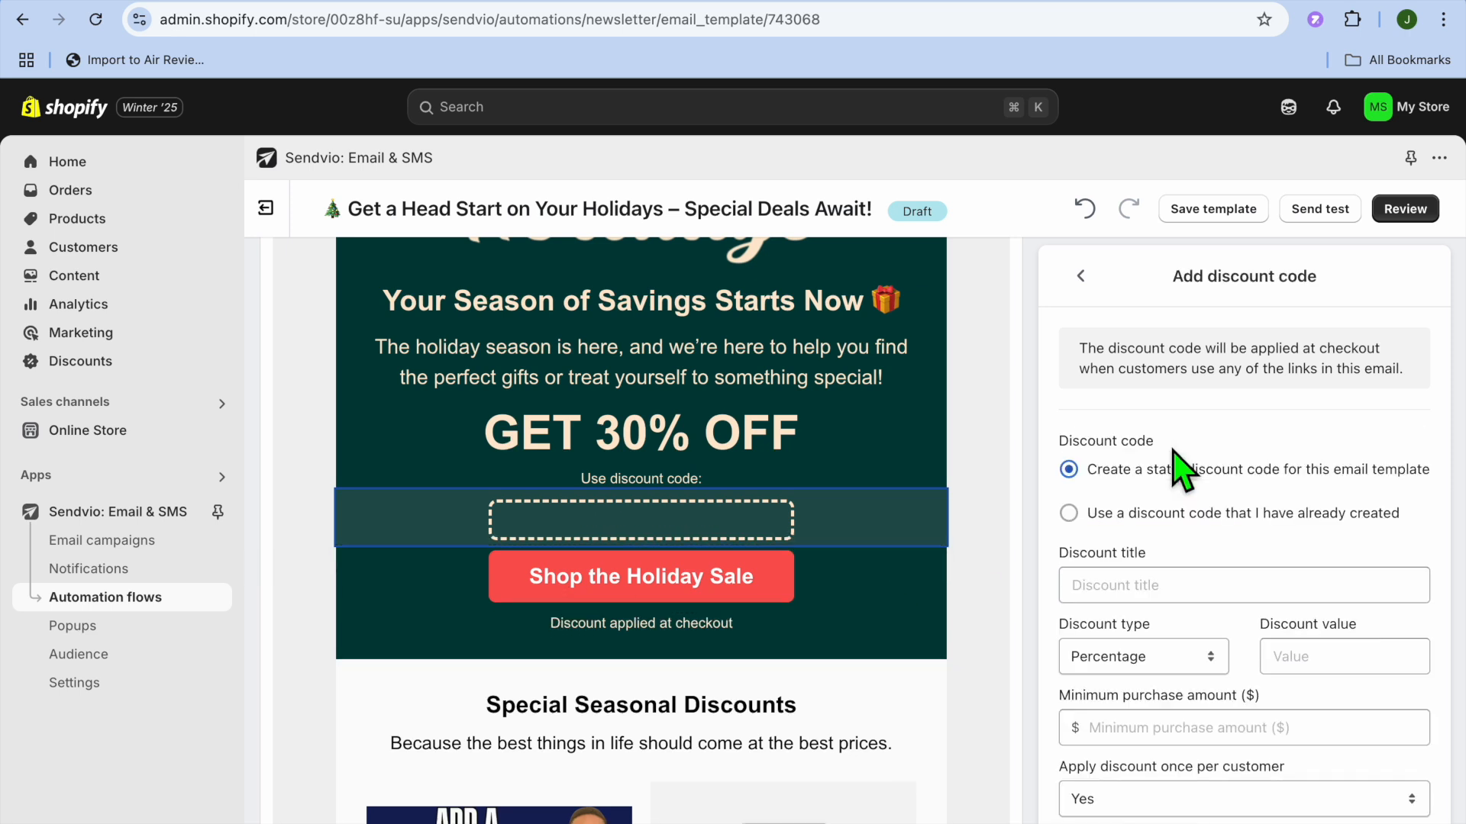
click(1070, 516)
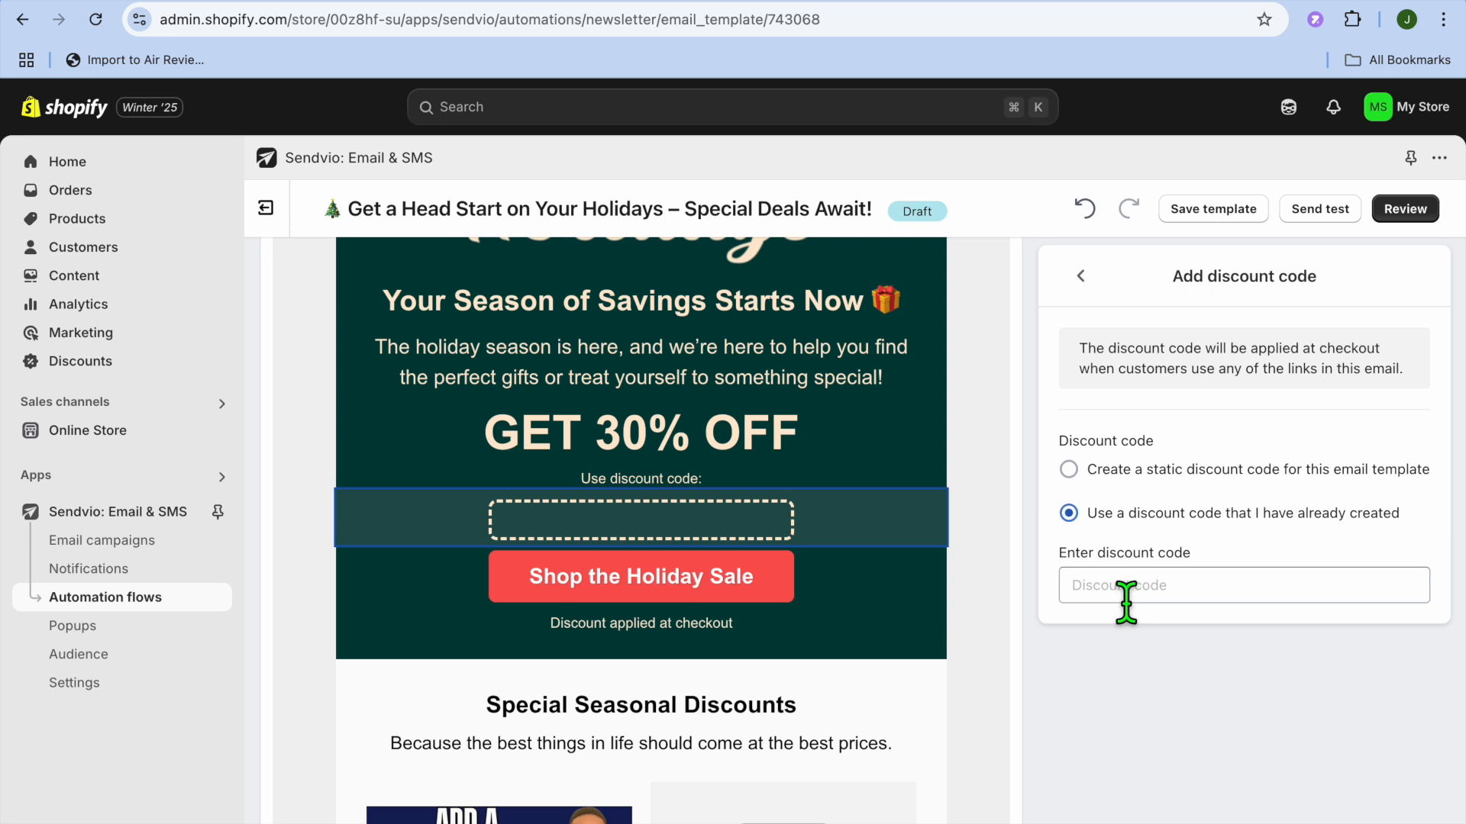
click(1117, 589)
right_click(1110, 590)
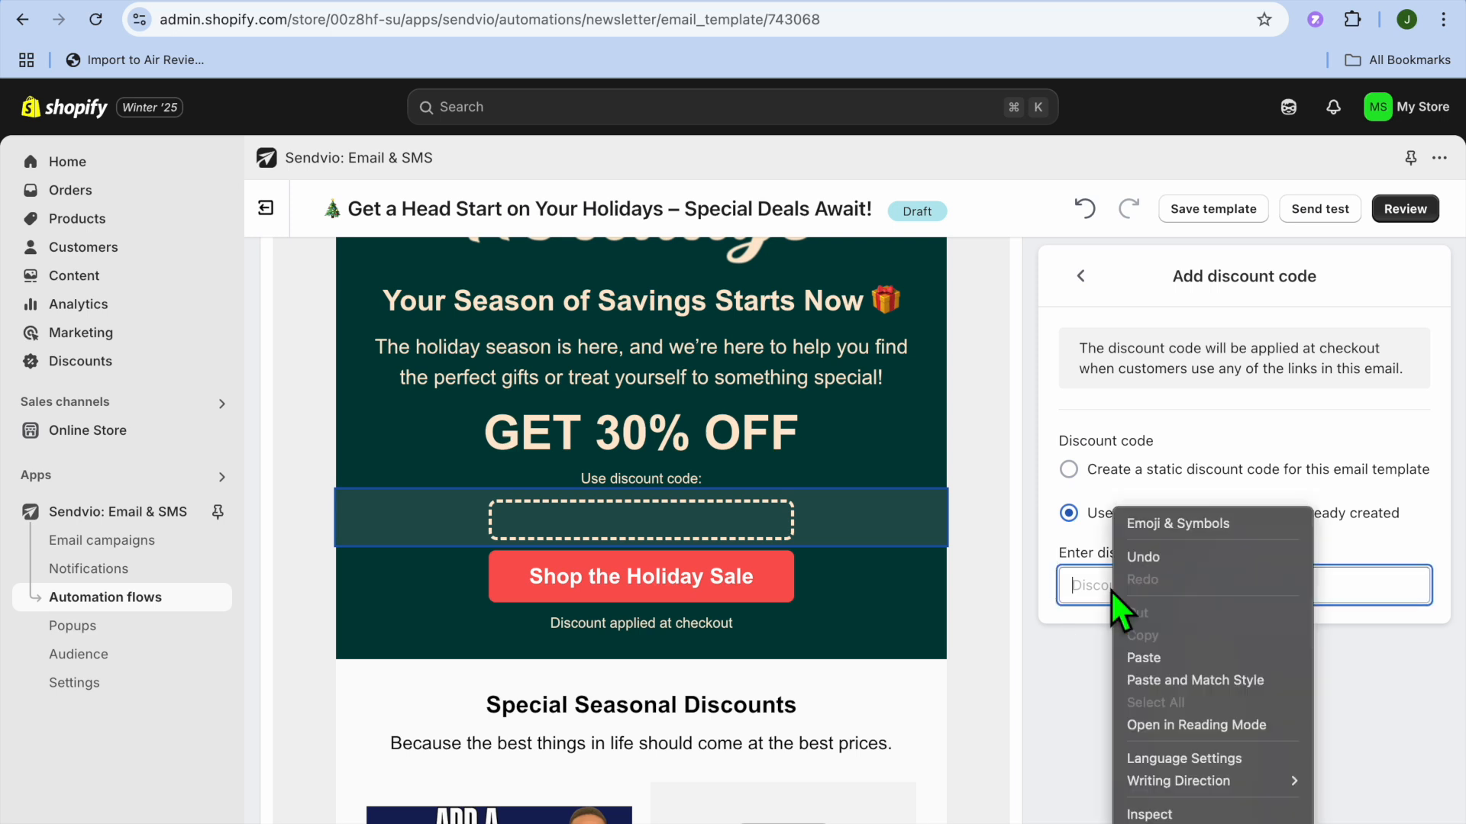
click(1168, 661)
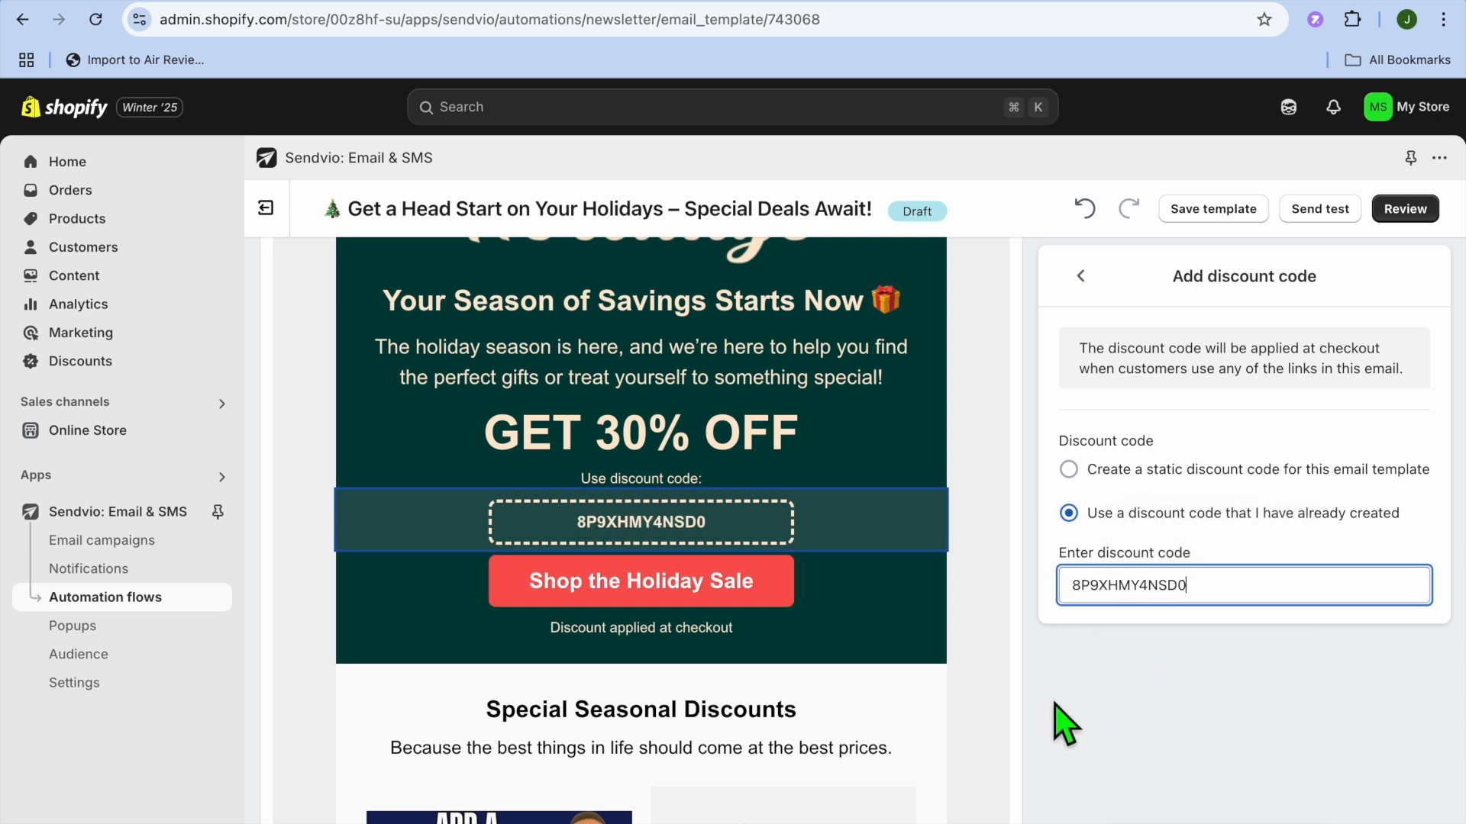
click(1082, 277)
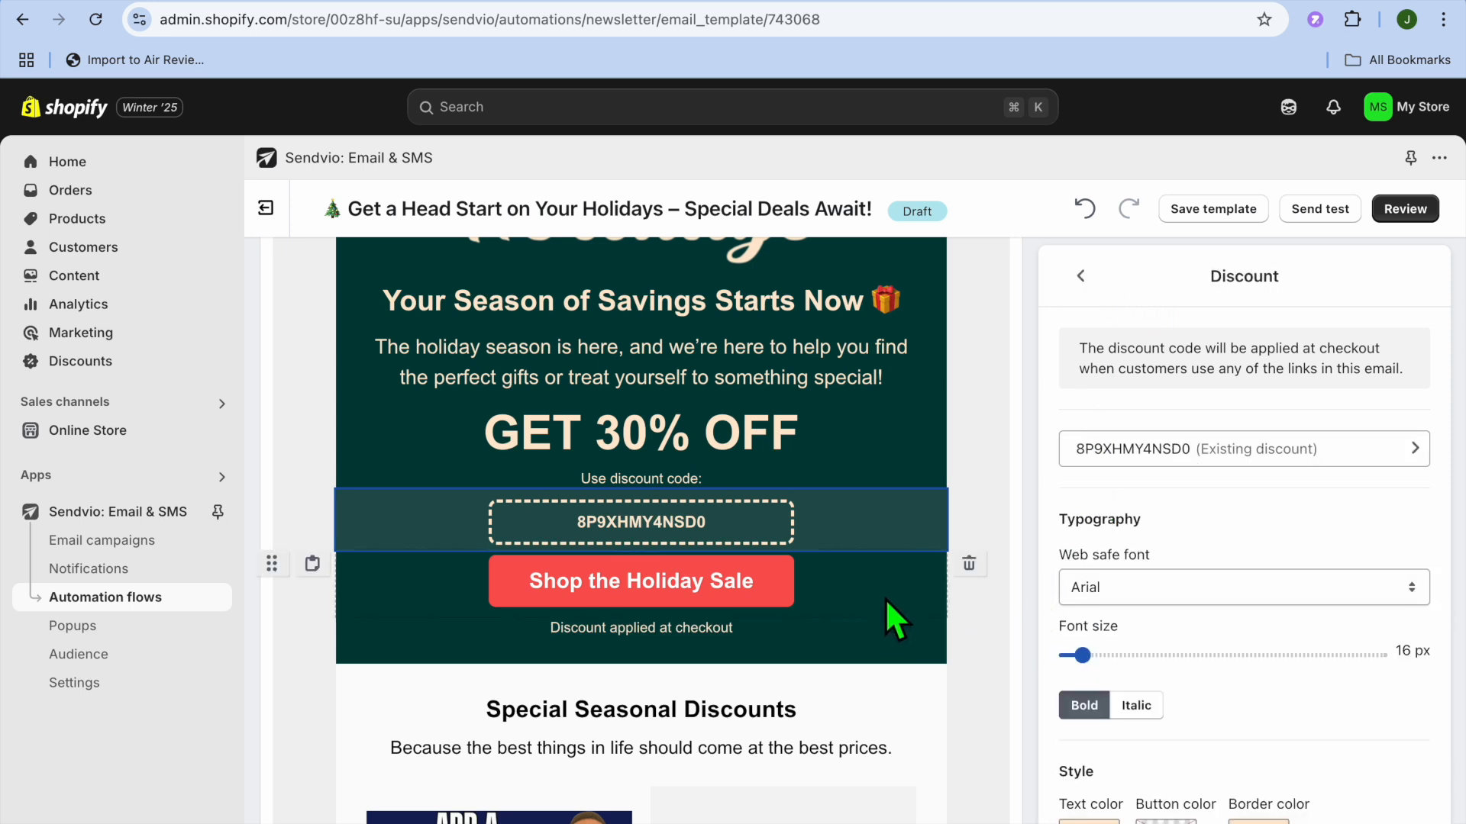
- Inspect the Best Sellers product block under Special Seasonal Discounts and save the email template
scroll(886, 599, down, 5)
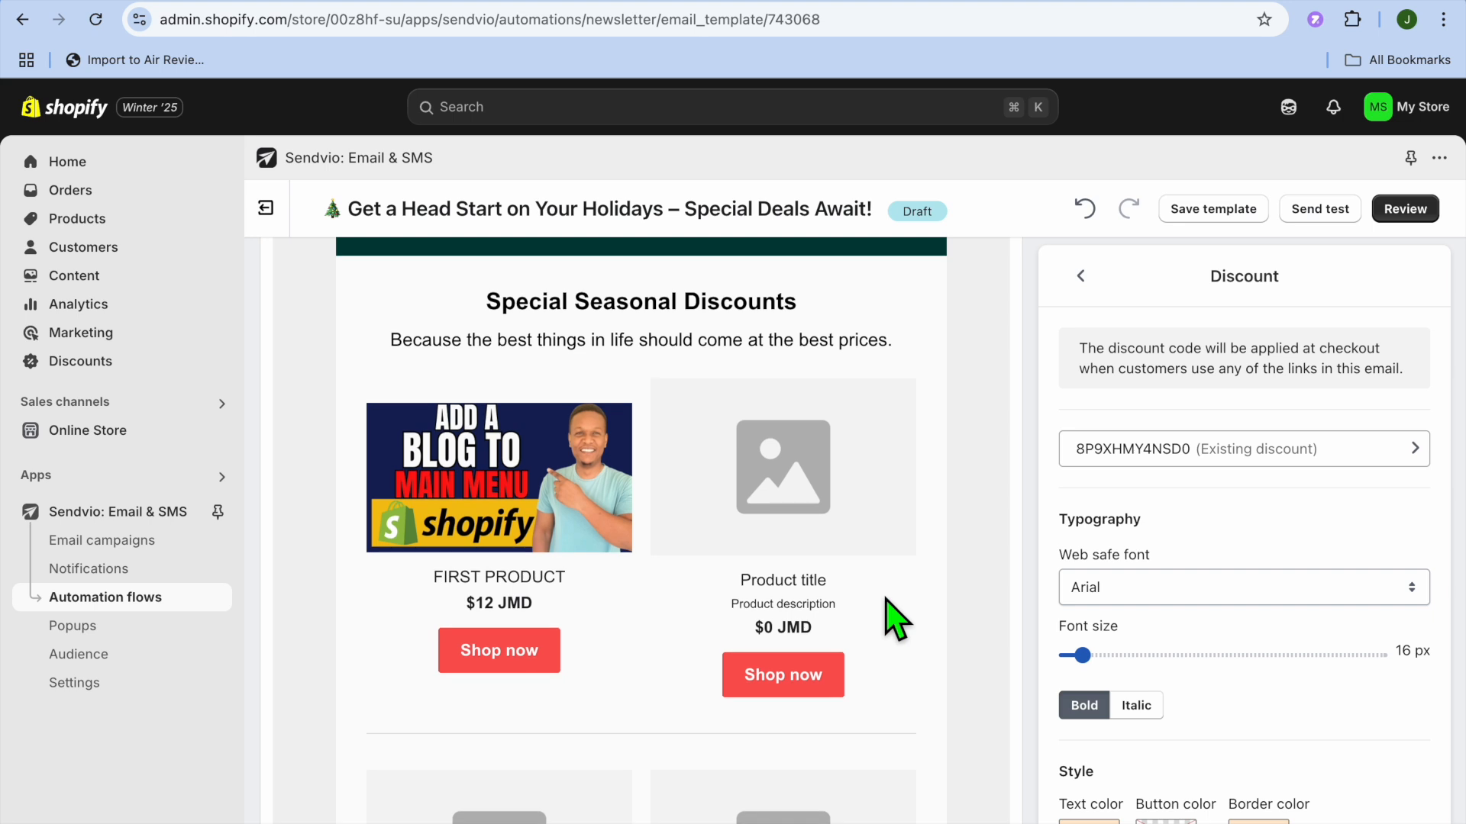
scroll(885, 600, up, 1)
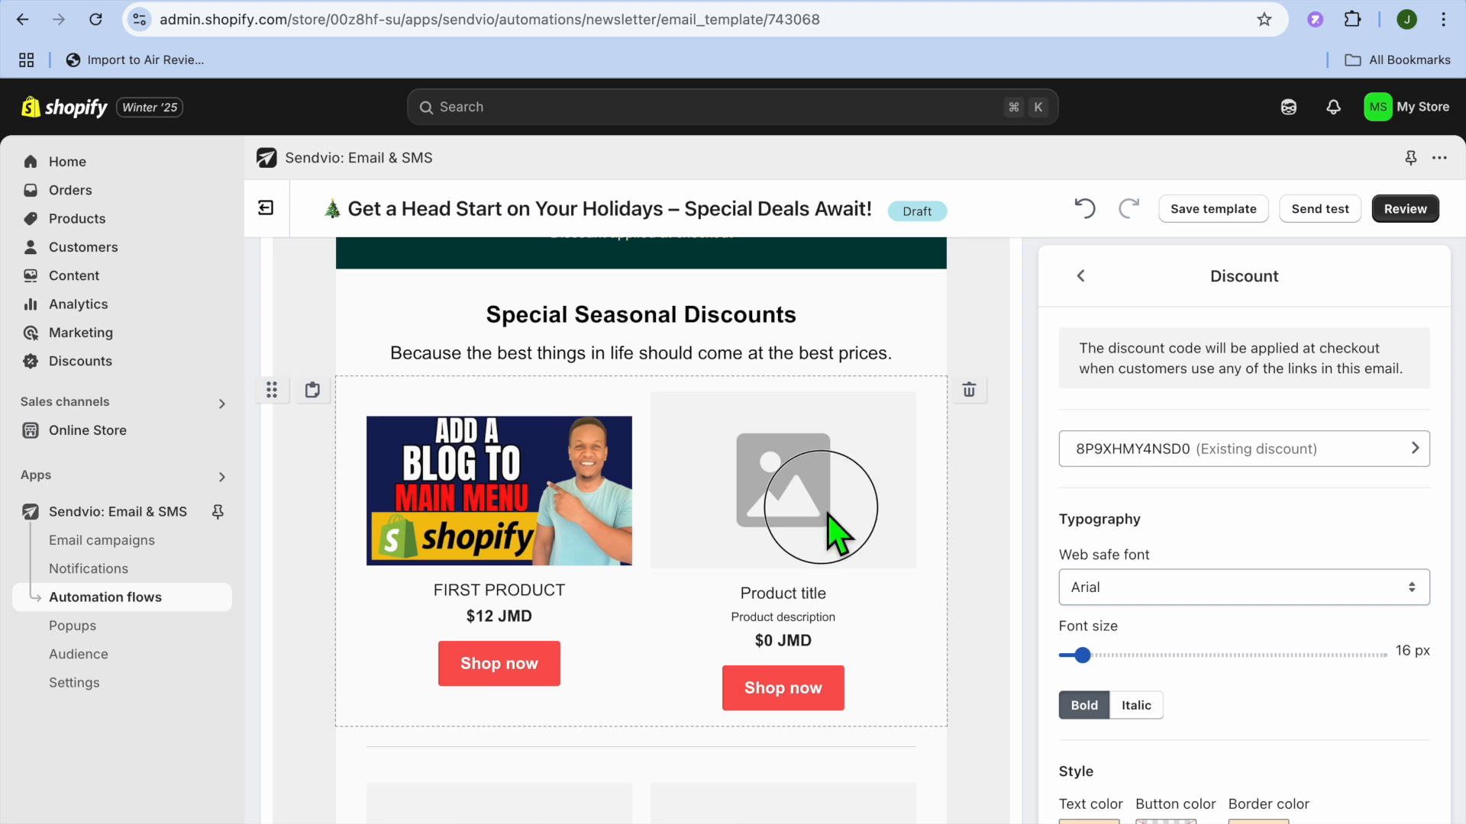
click(839, 534)
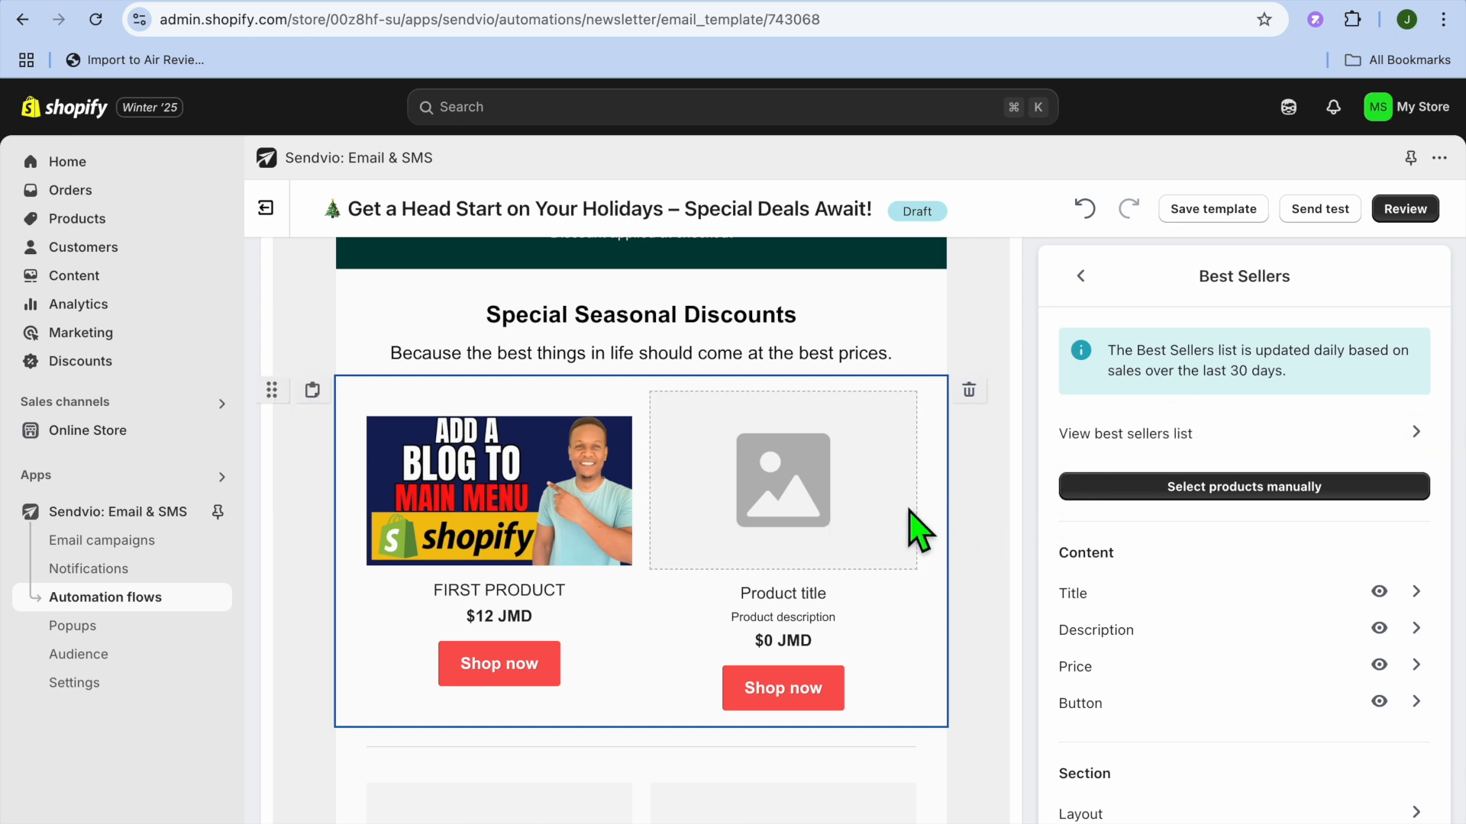
scroll(837, 685, down, 2)
scroll(837, 686, up, 10)
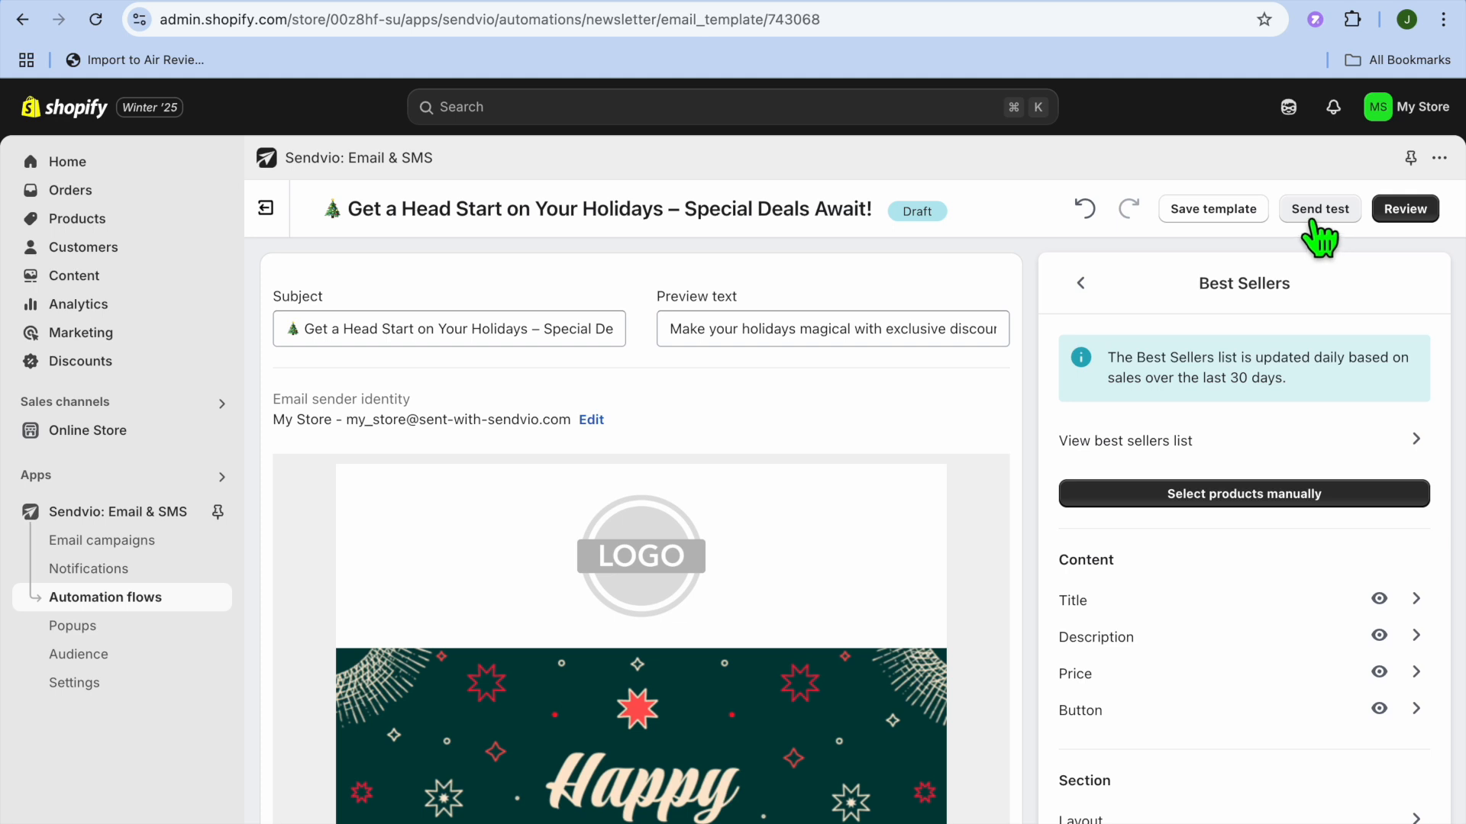
click(1246, 226)
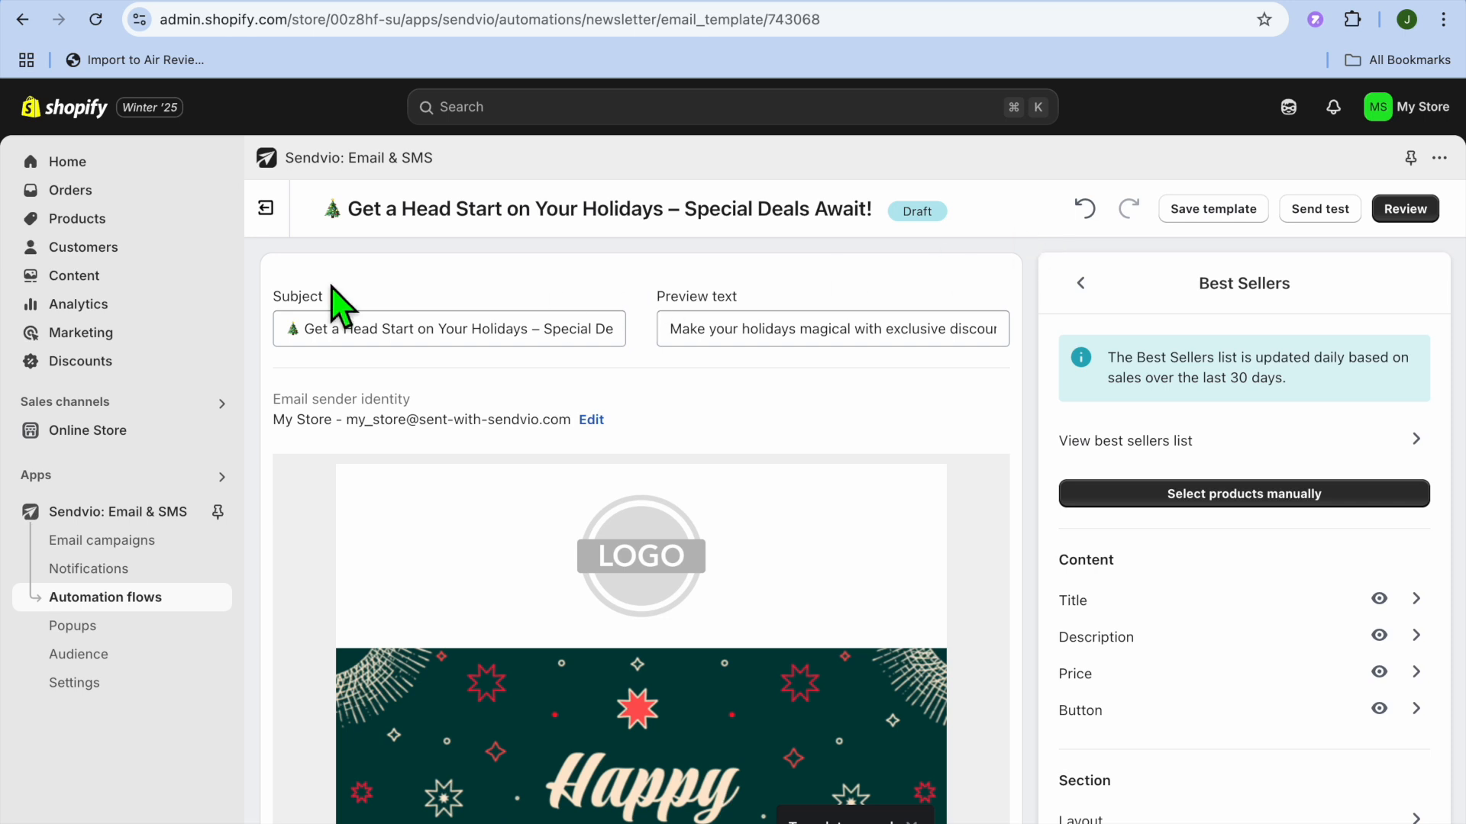
- Create a new Sendvio popup of the Welcome message type
click(110, 635)
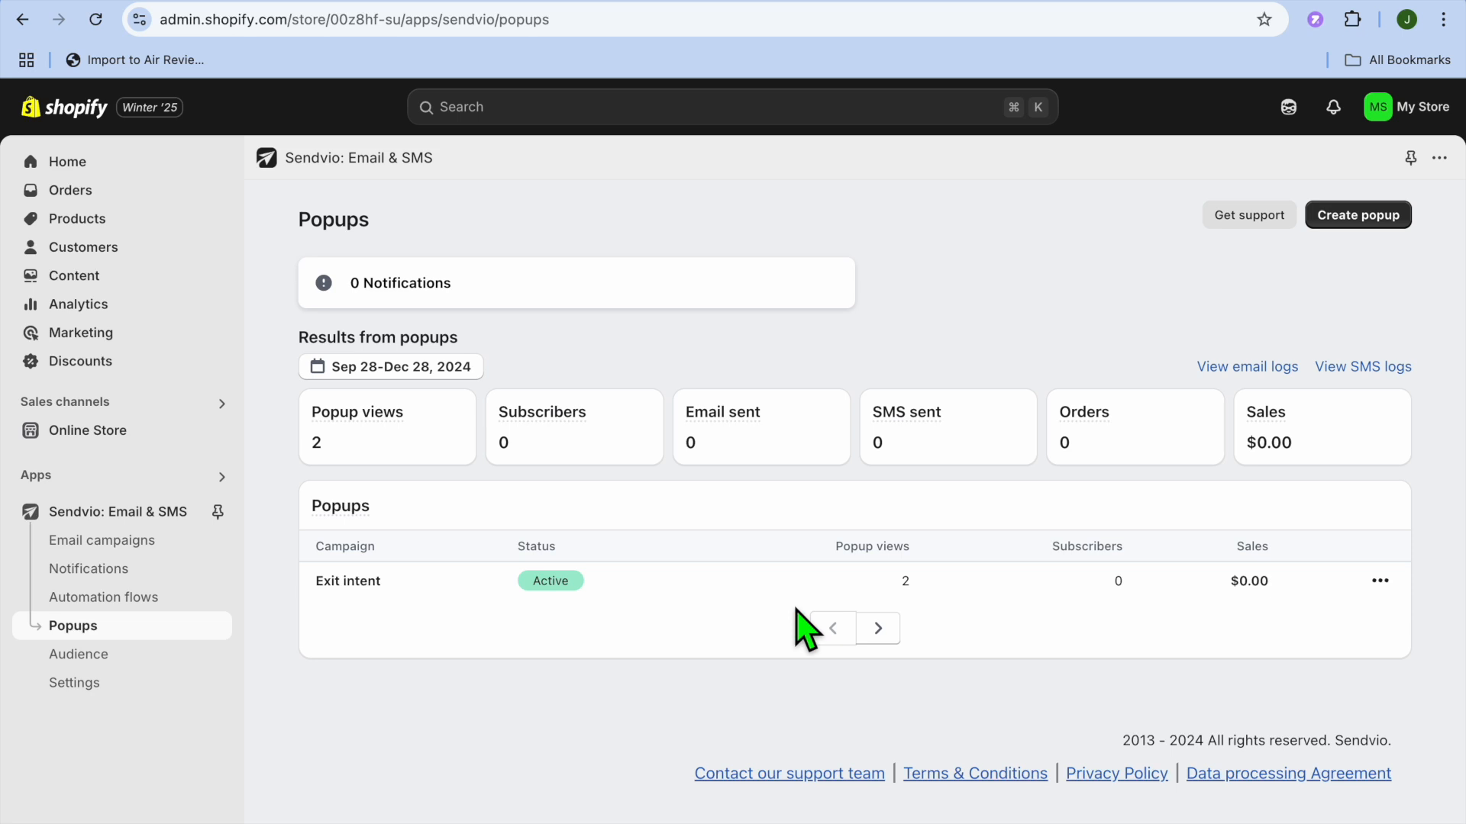
click(1346, 221)
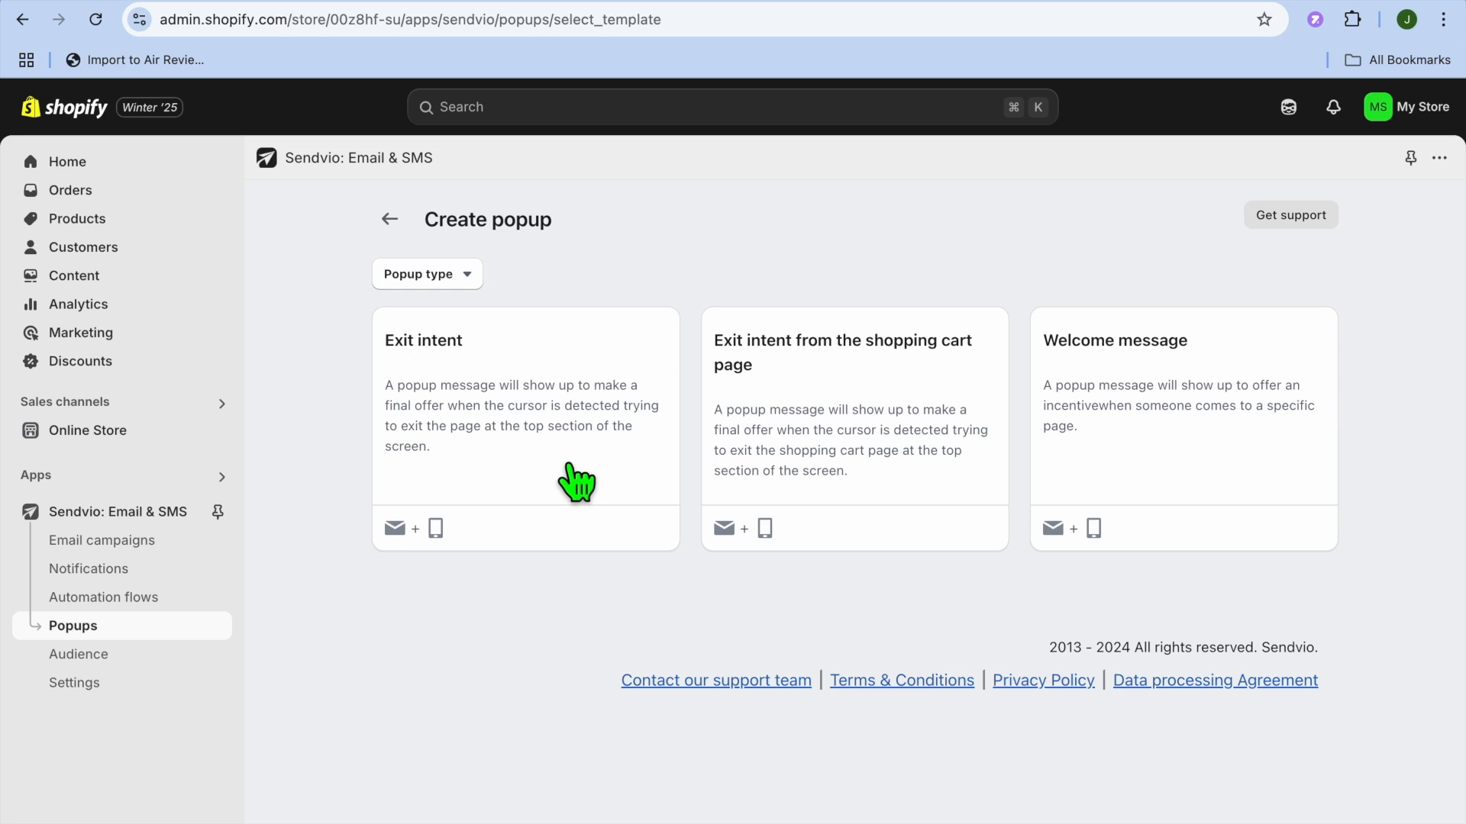
click(1125, 426)
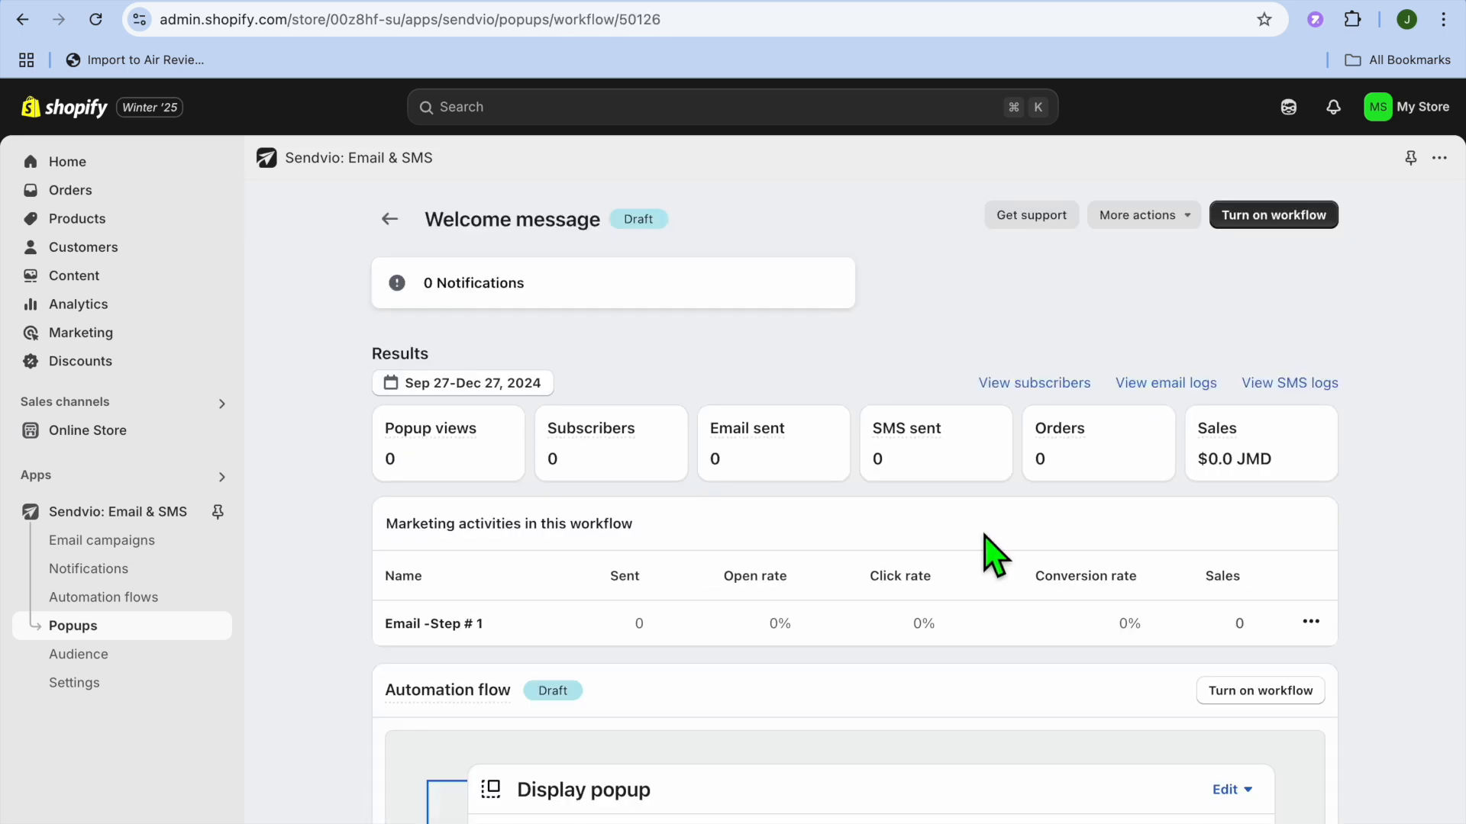
- Review the Display popup settings and the conditions available for its triggers, including Page scrolling, closing the conditions without applying changes
scroll(992, 554, down, 6)
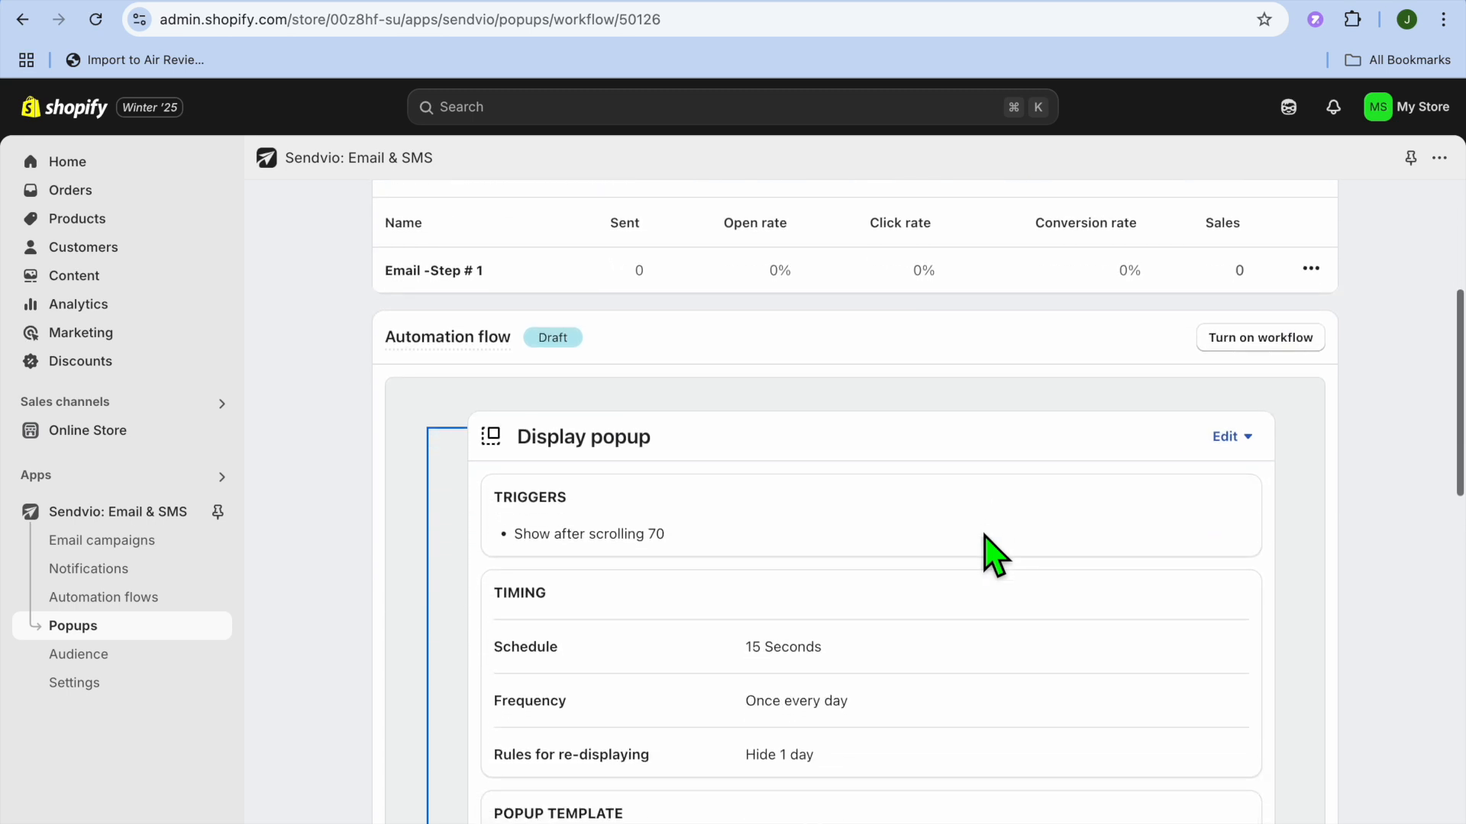
scroll(993, 553, down, 1)
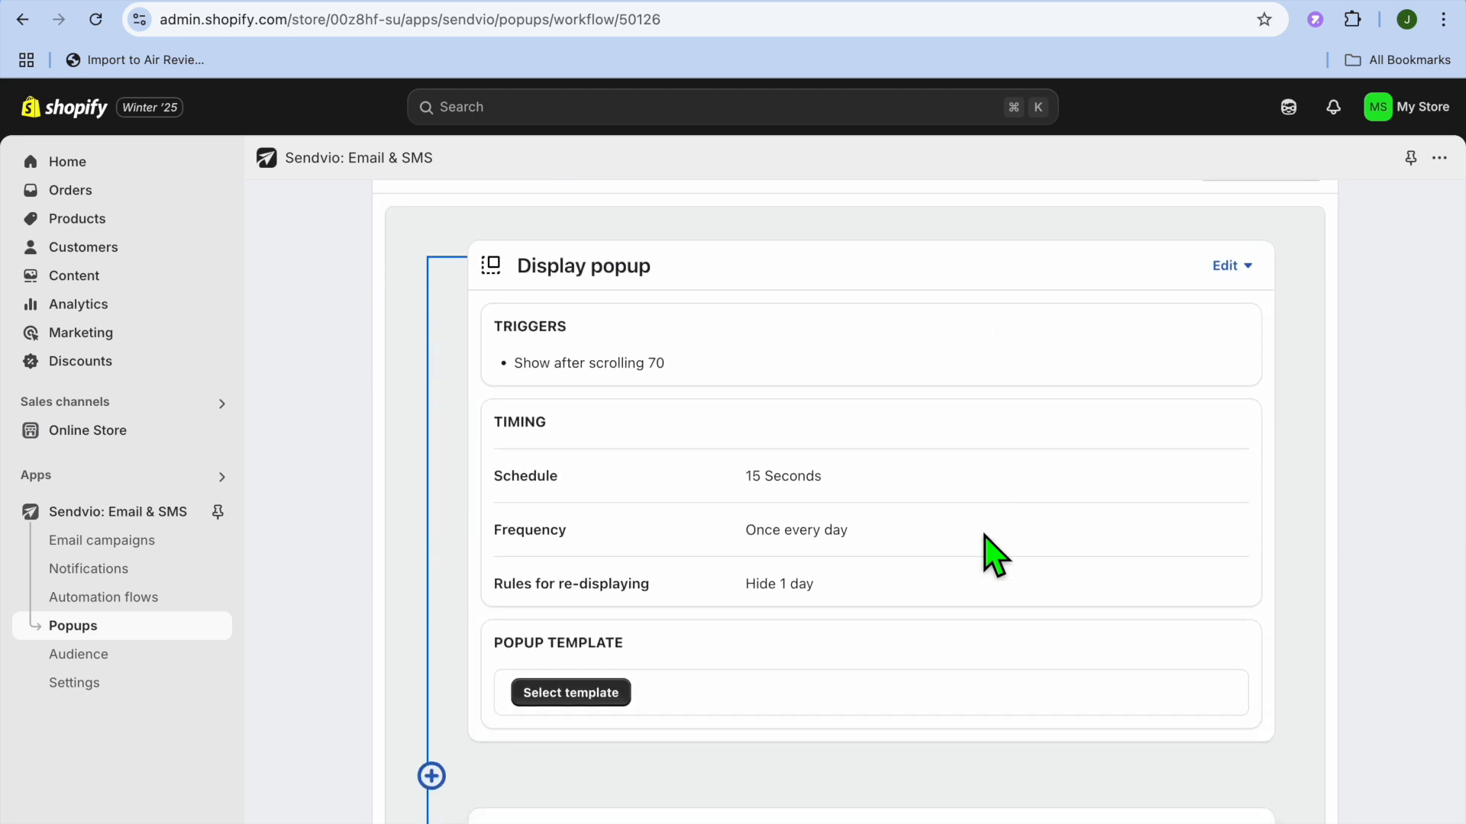
scroll(992, 553, down, 1)
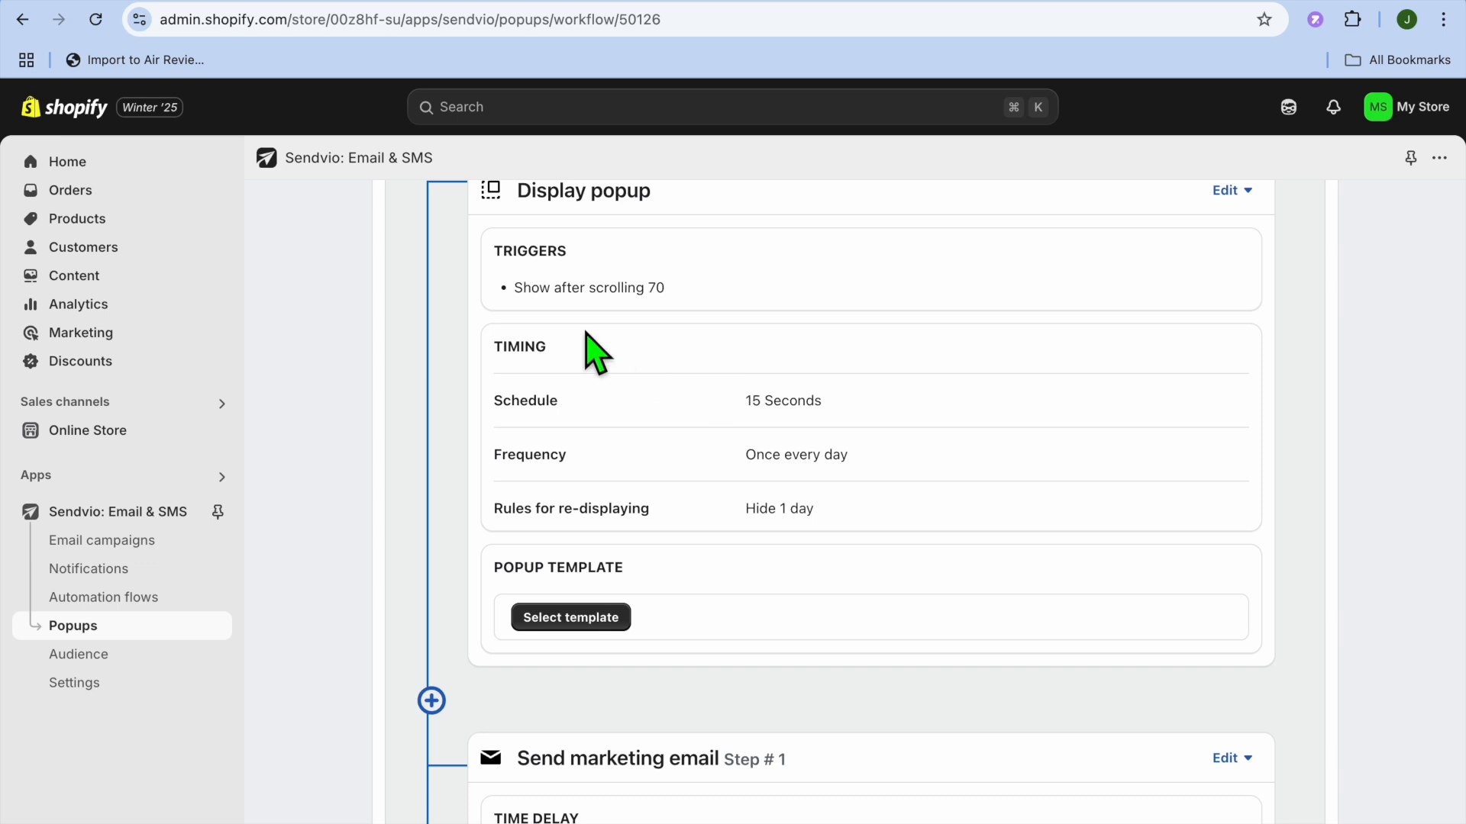
click(633, 304)
scroll(695, 321, up, 1)
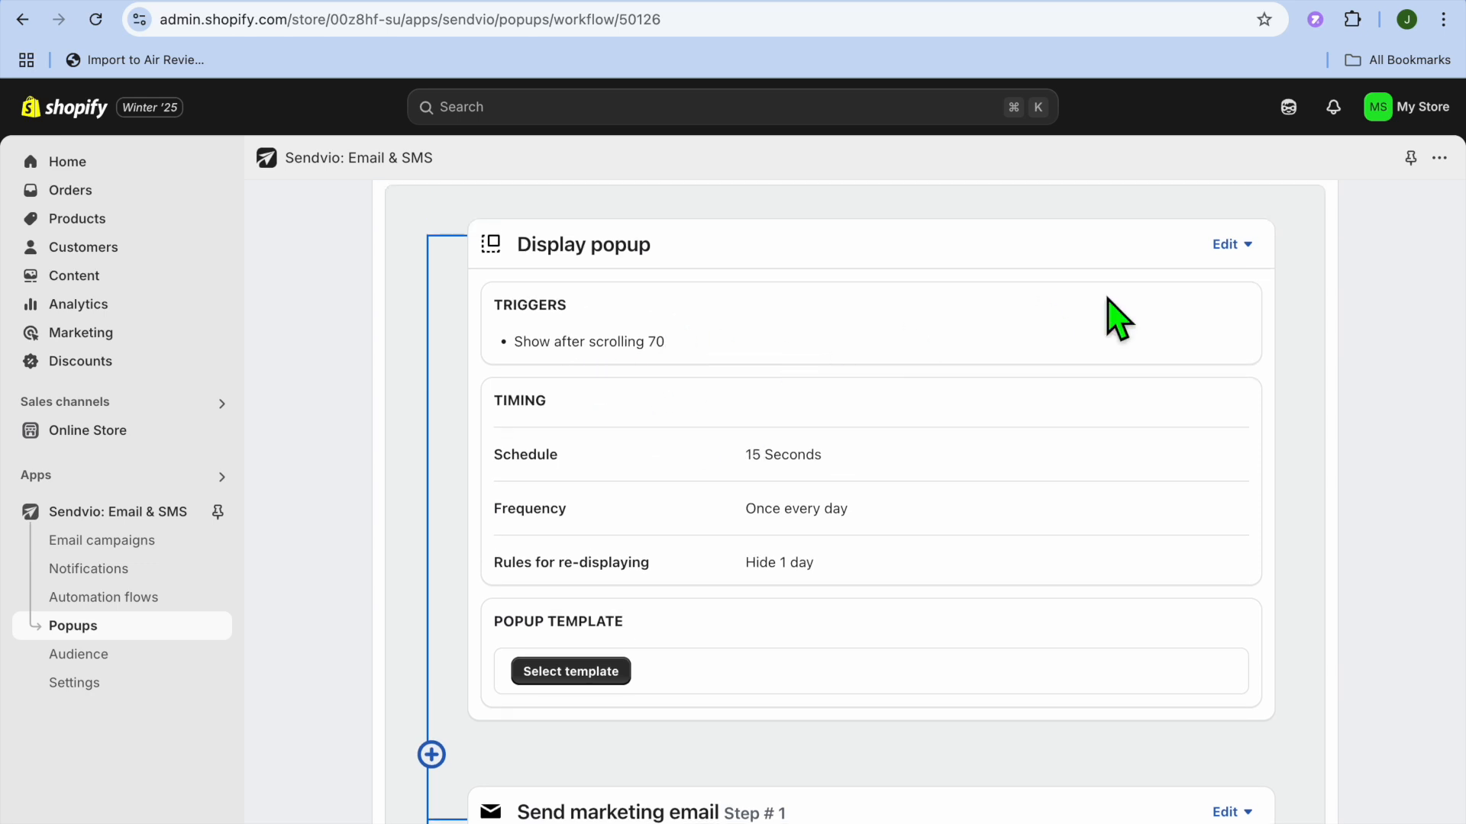
click(1219, 245)
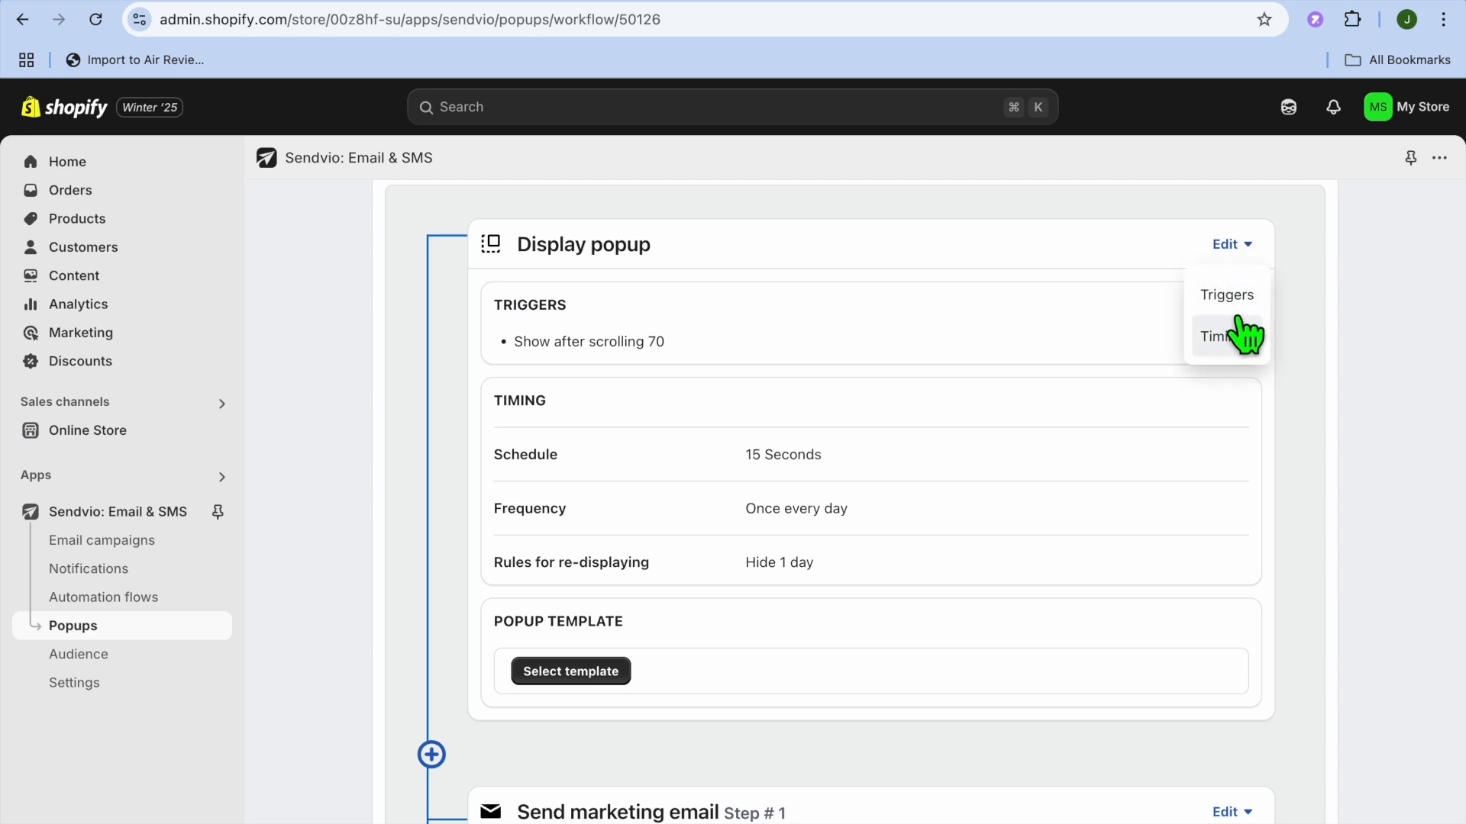
click(1229, 297)
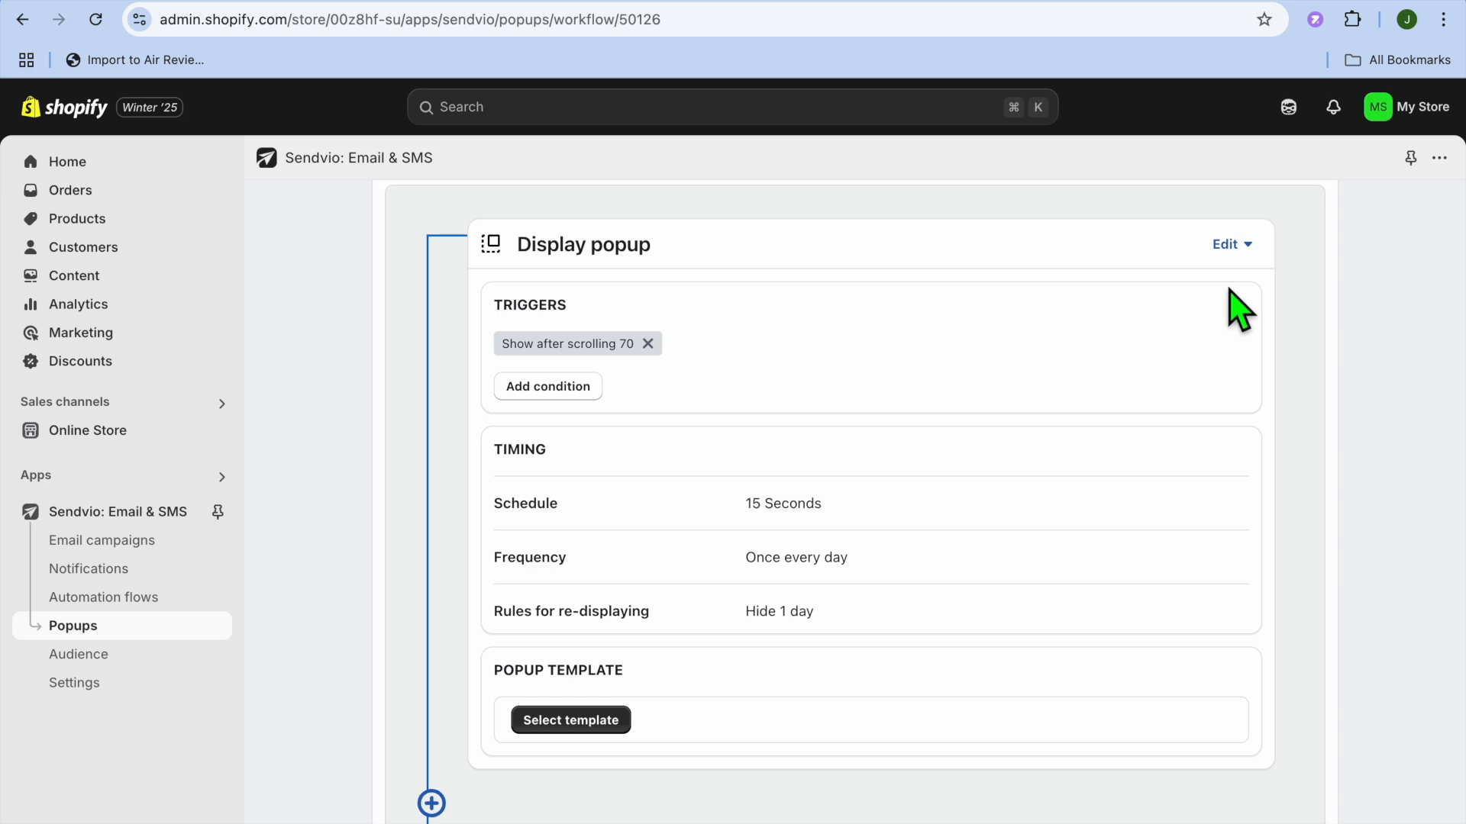
click(547, 387)
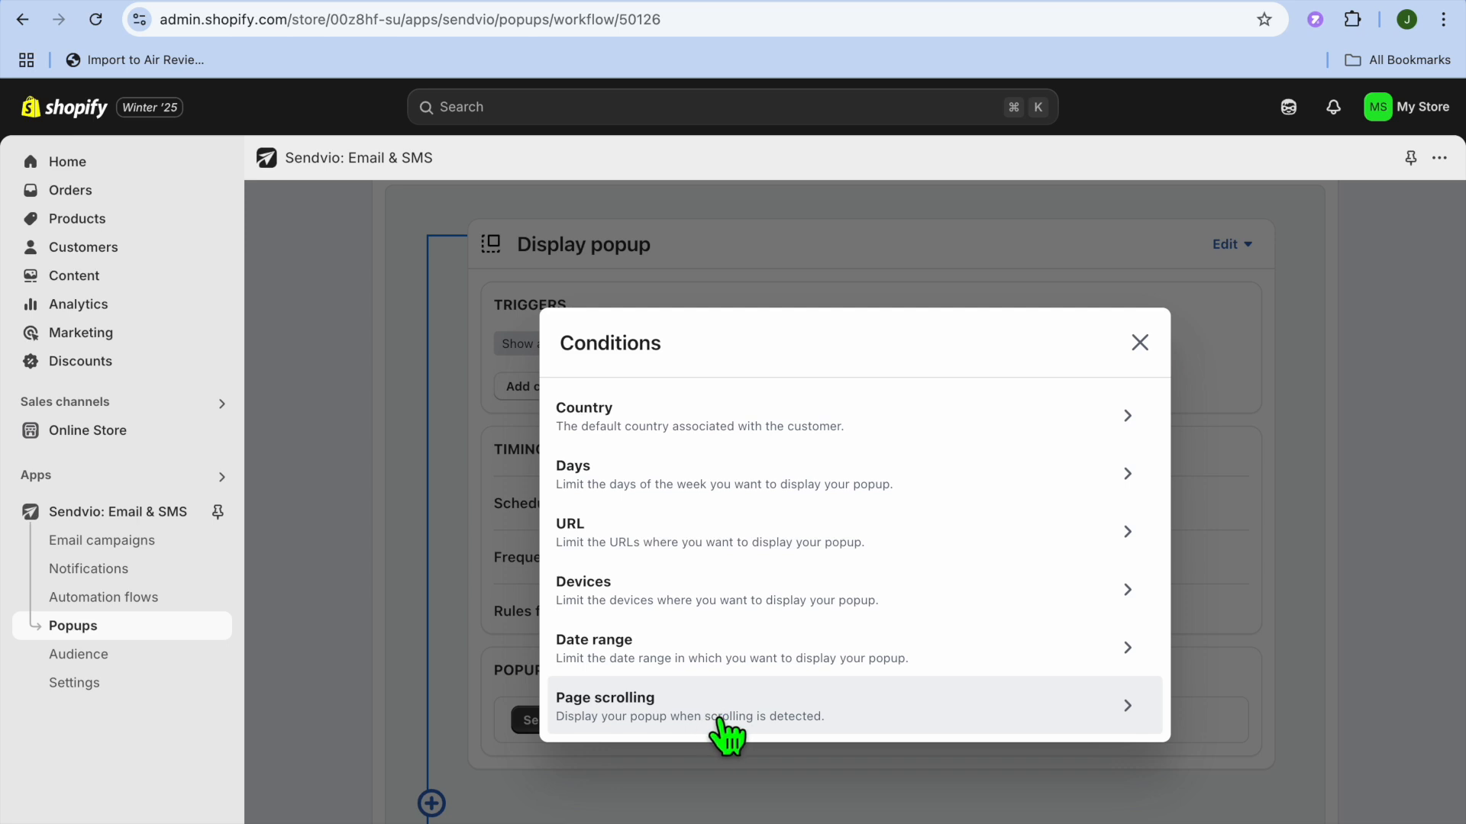
click(790, 726)
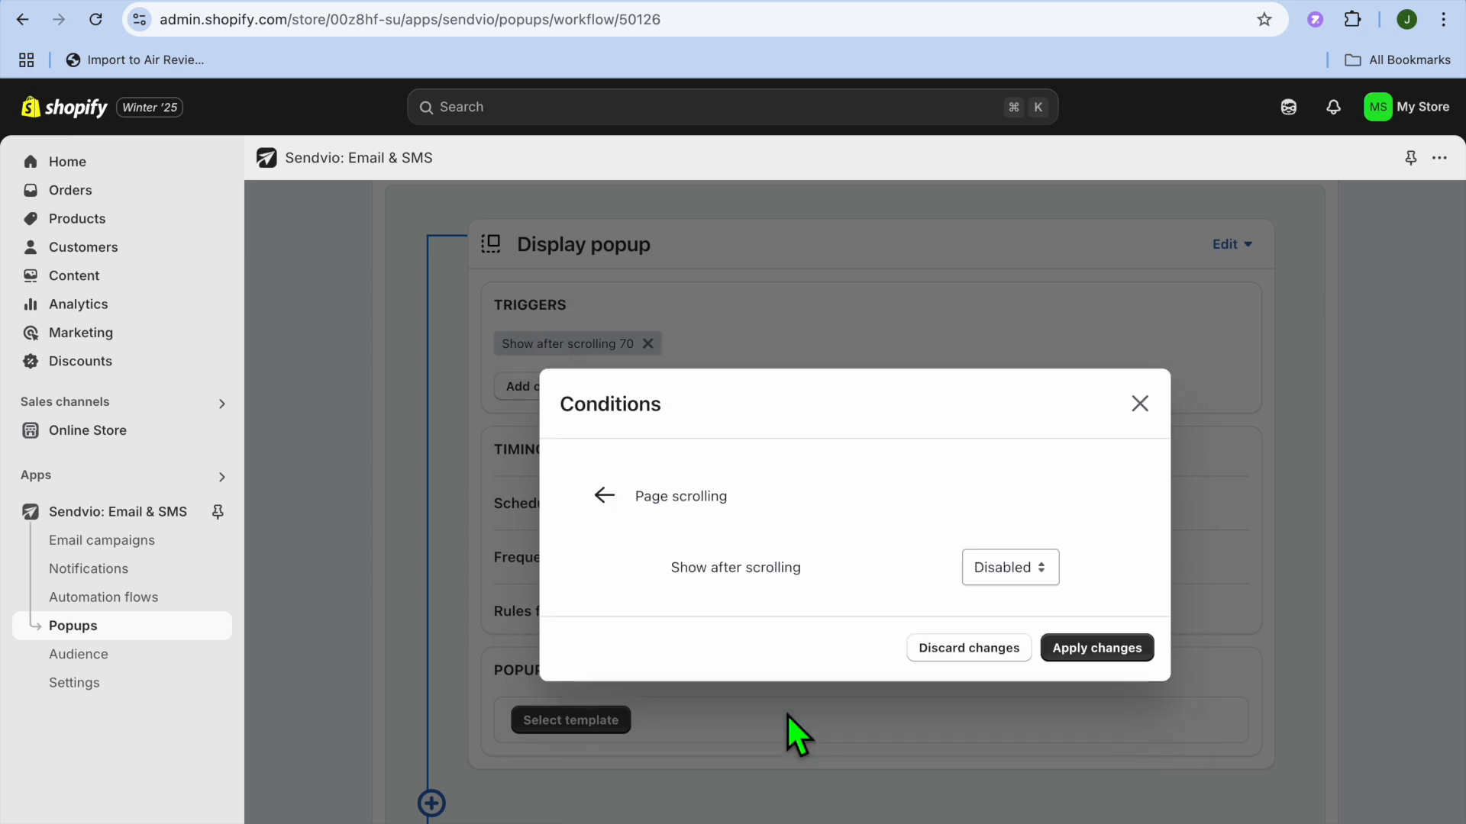
click(601, 496)
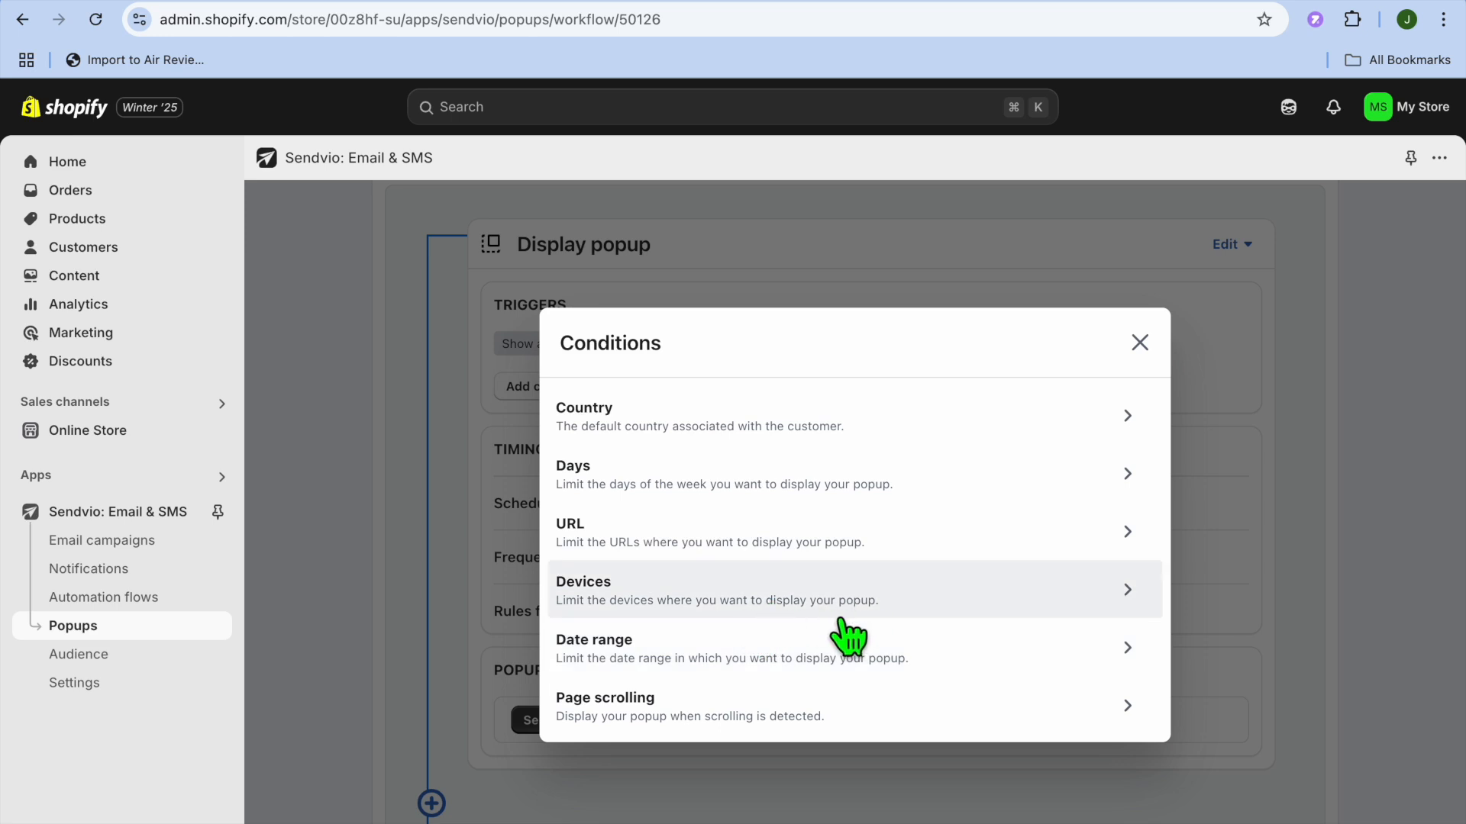
click(1138, 344)
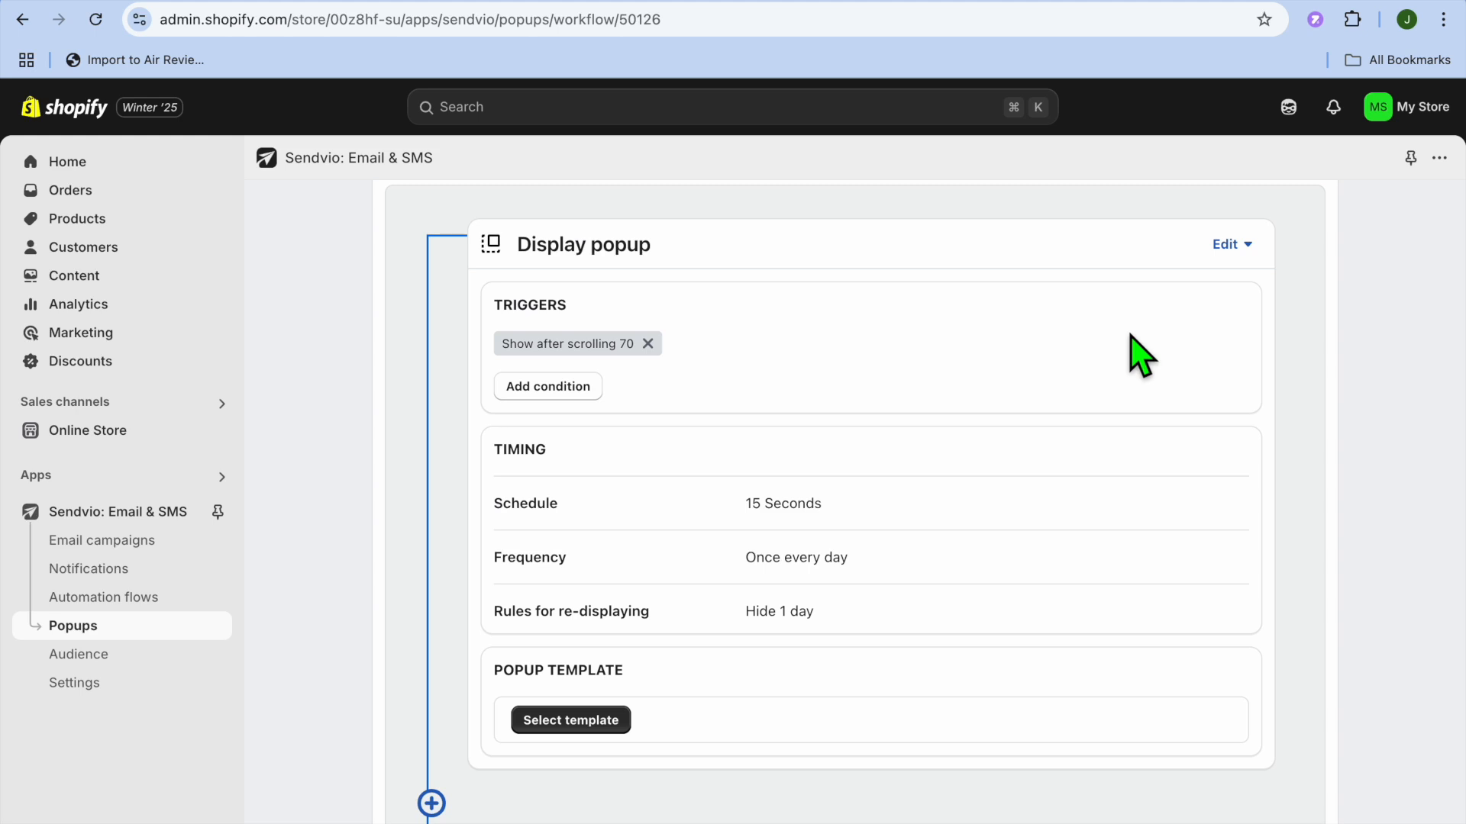
- Browse the popup templates and choose the Join our Newsletter design for the welcome message popup
scroll(946, 588, down, 3)
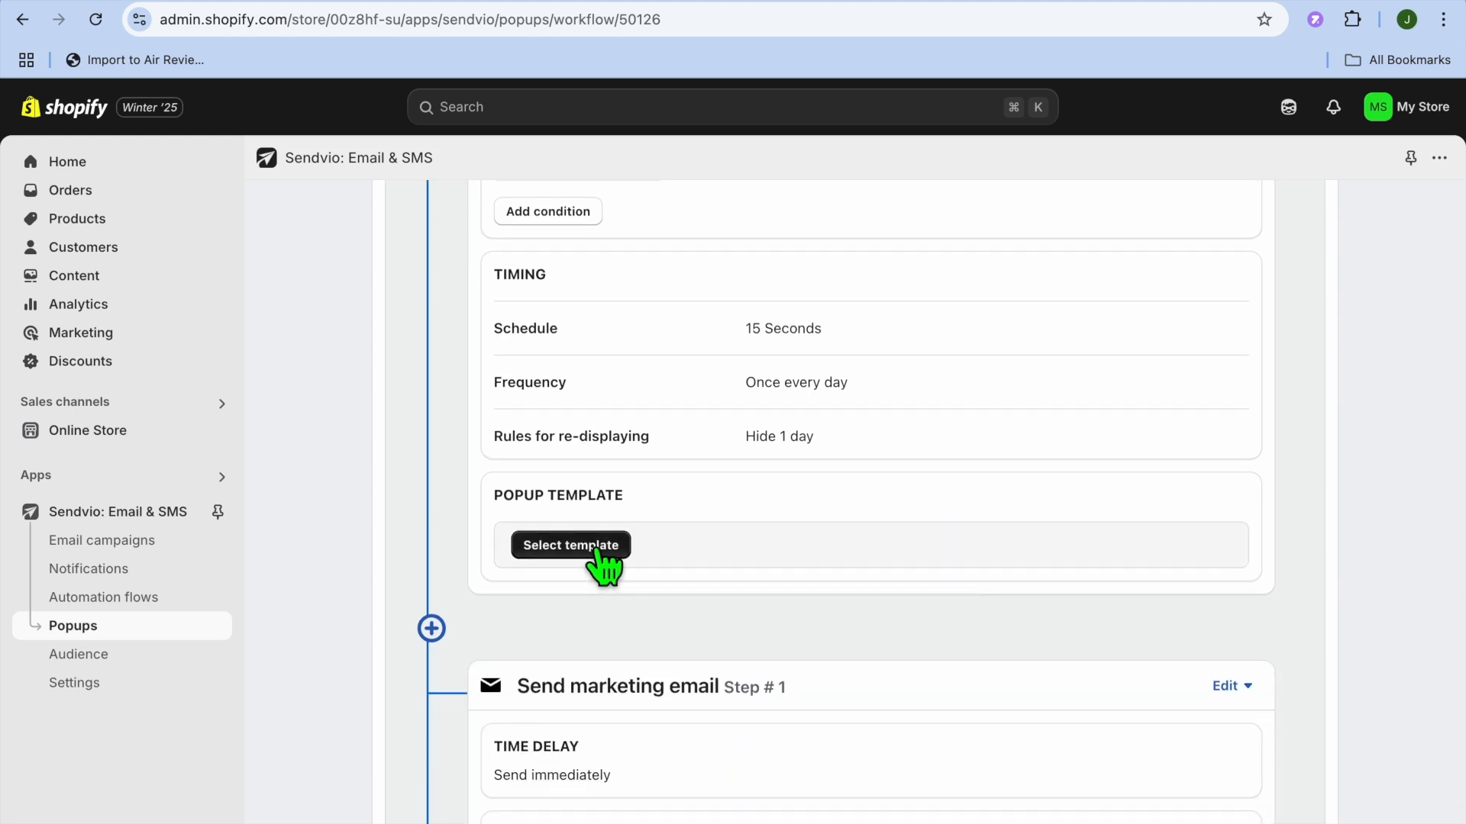
click(603, 561)
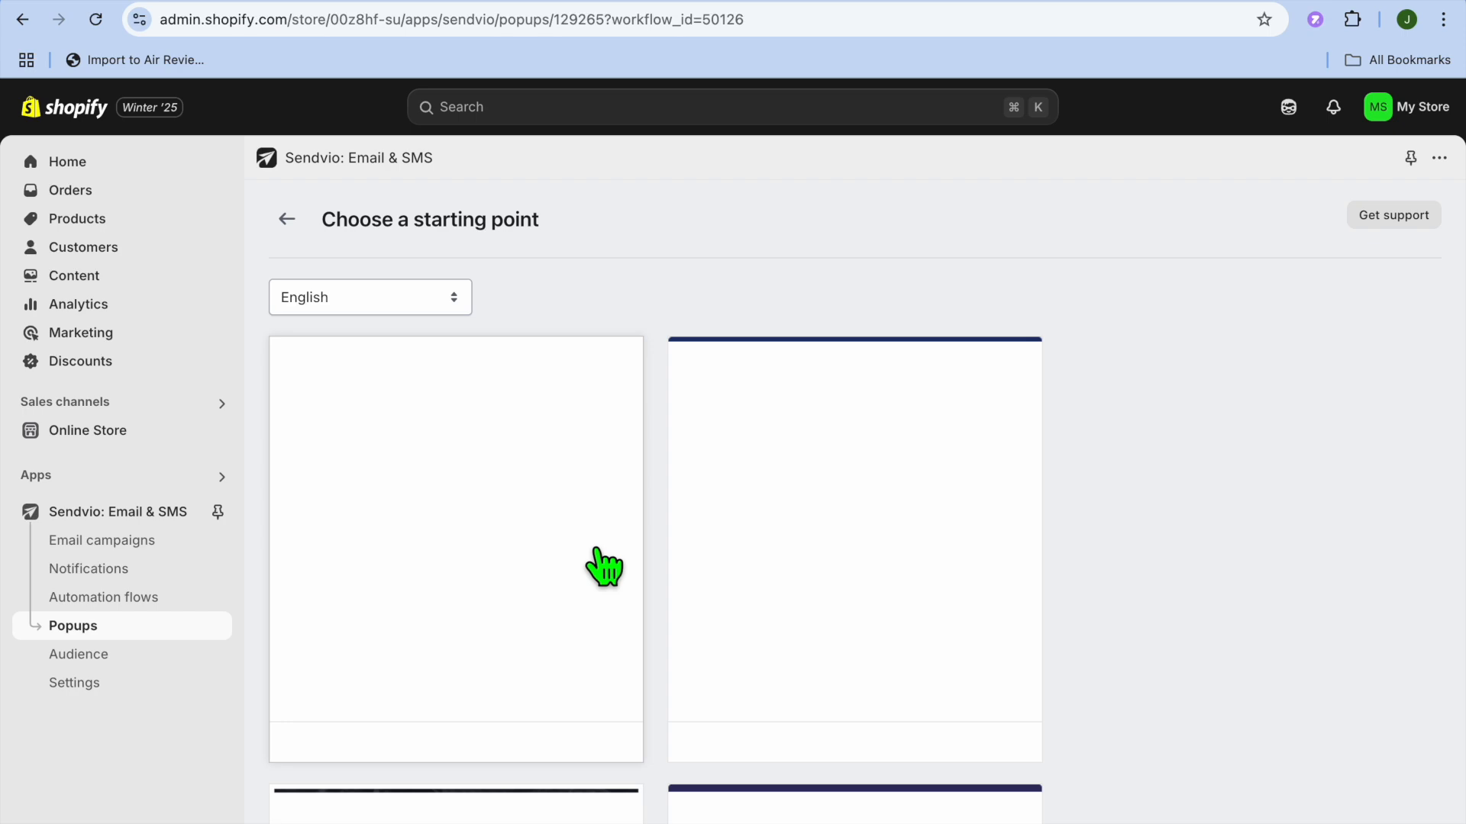
scroll(603, 569, down, 15)
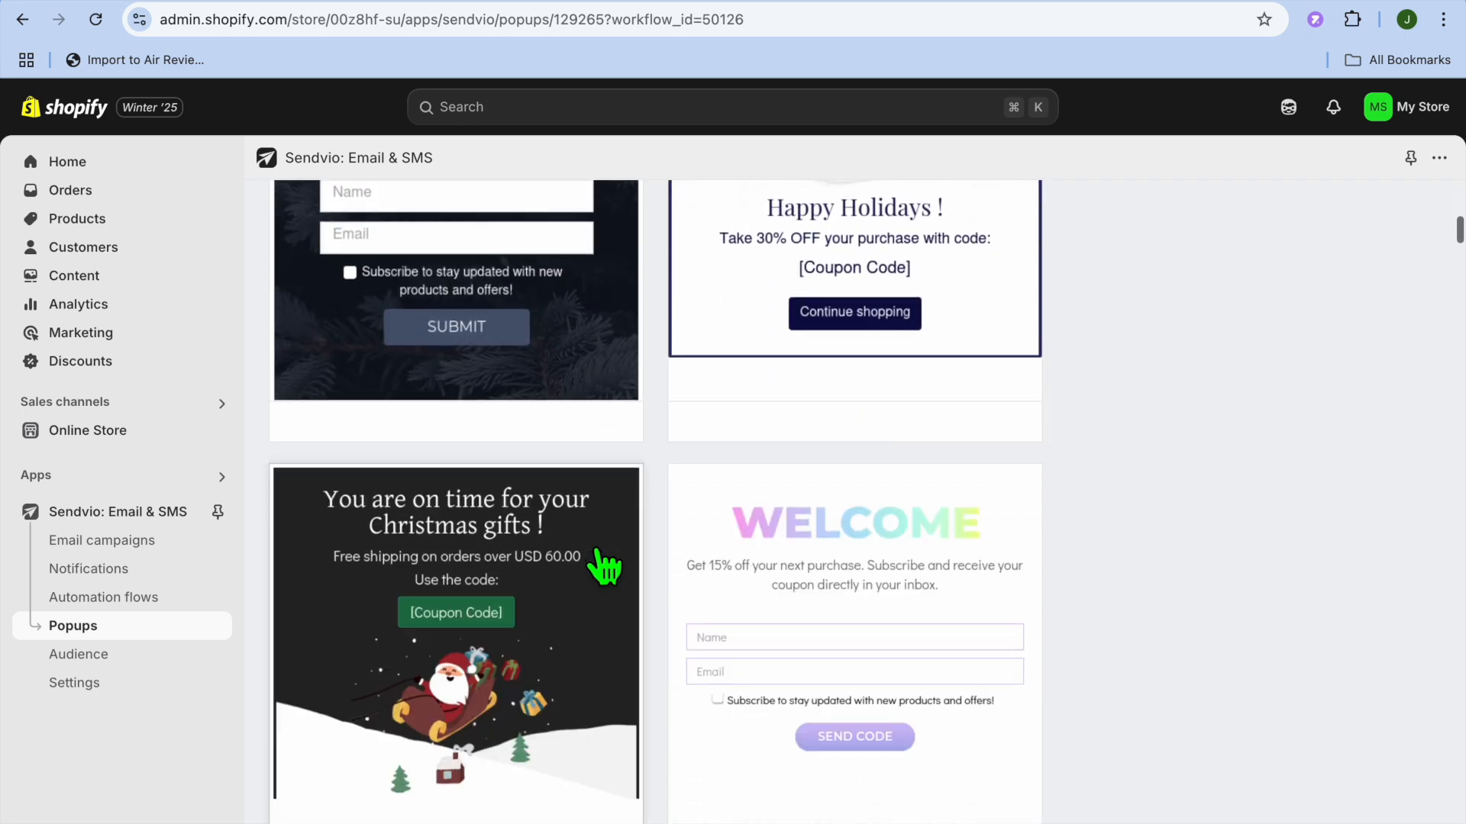
scroll(603, 569, down, 6)
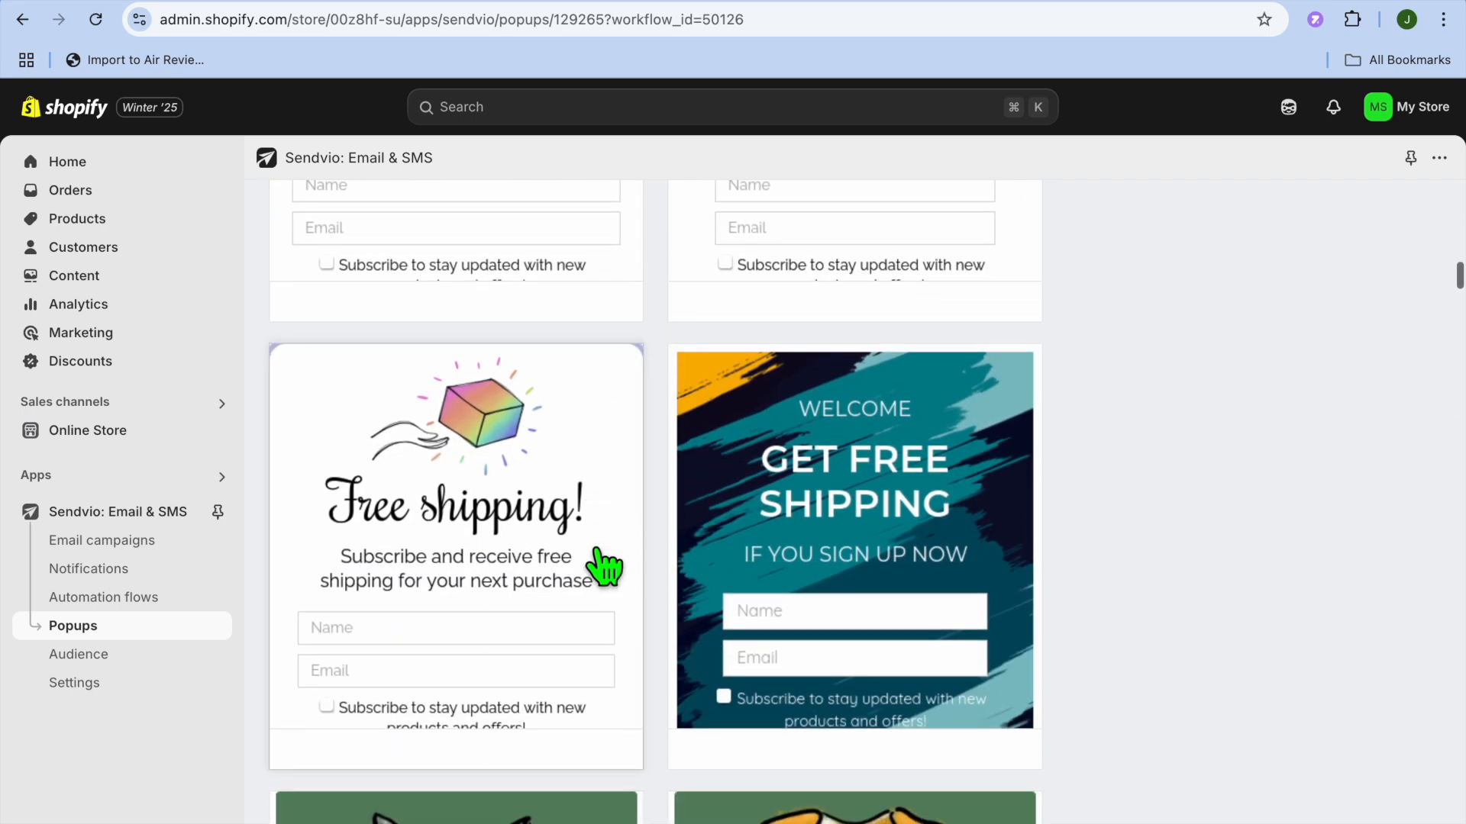
scroll(603, 569, up, 5)
scroll(603, 569, up, 1)
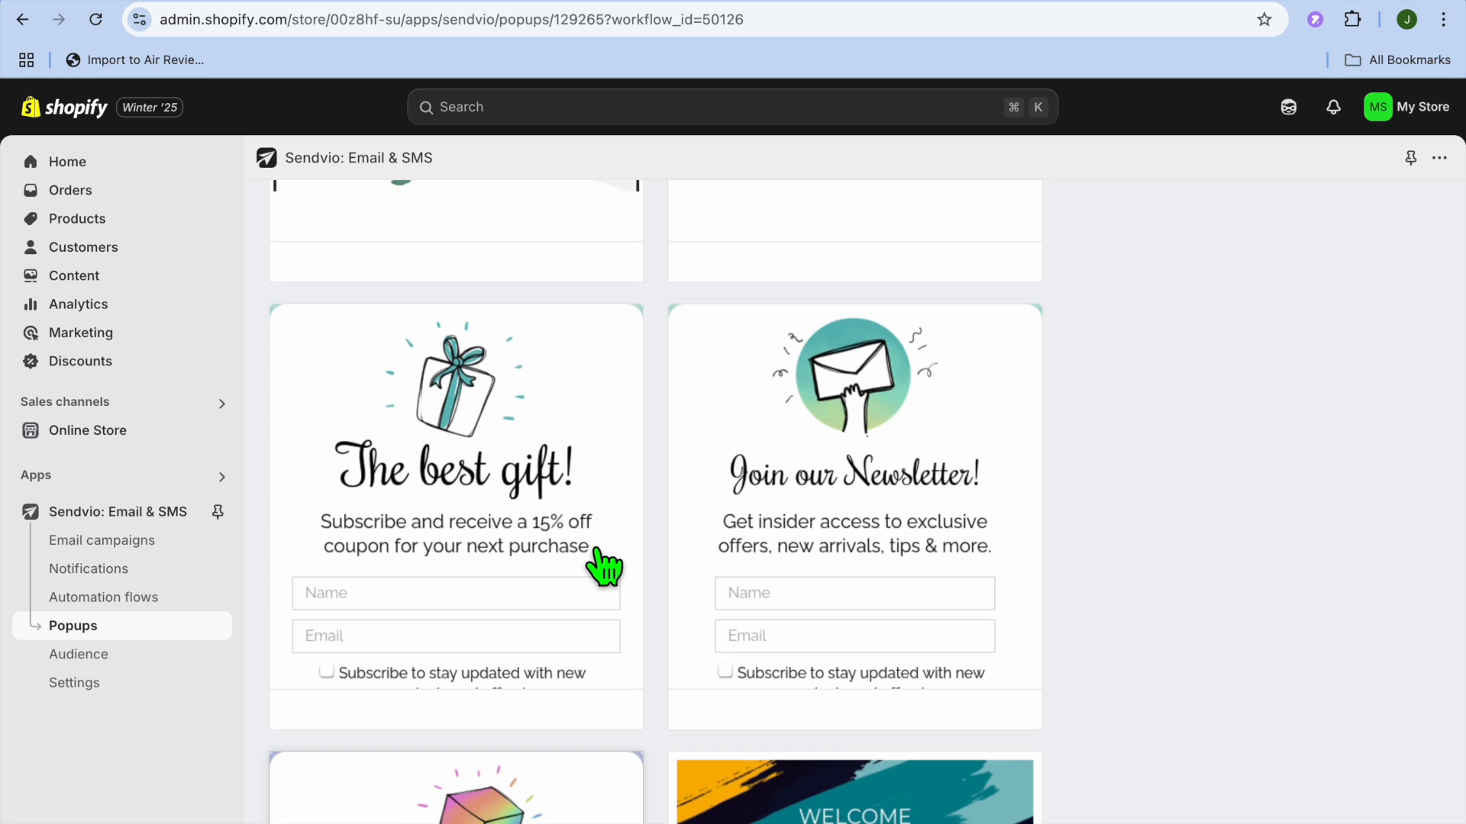
click(718, 469)
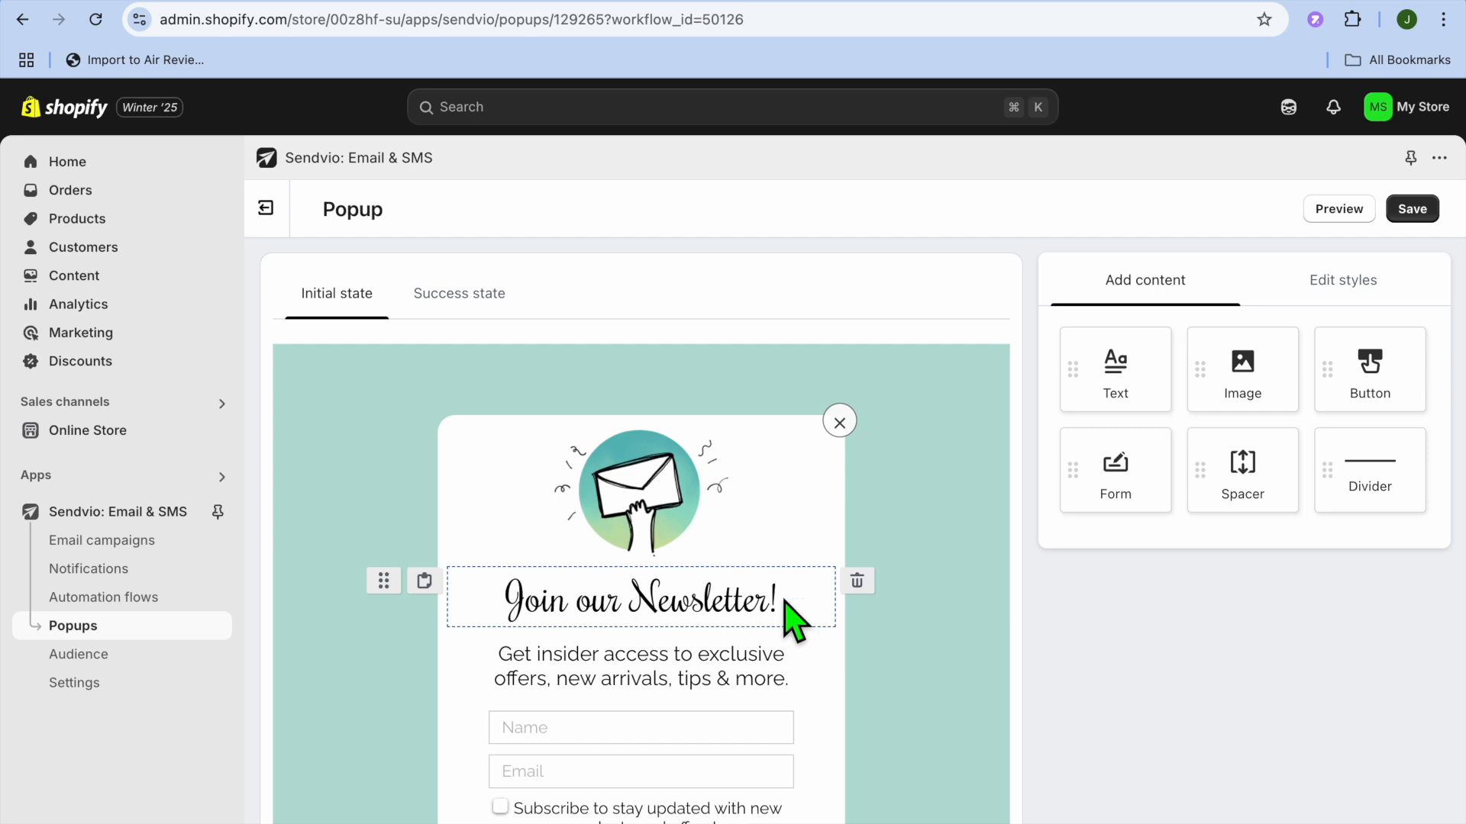
- Inspect the newsletter popup's envelope image block and sign-up form, and save the popup
click(726, 534)
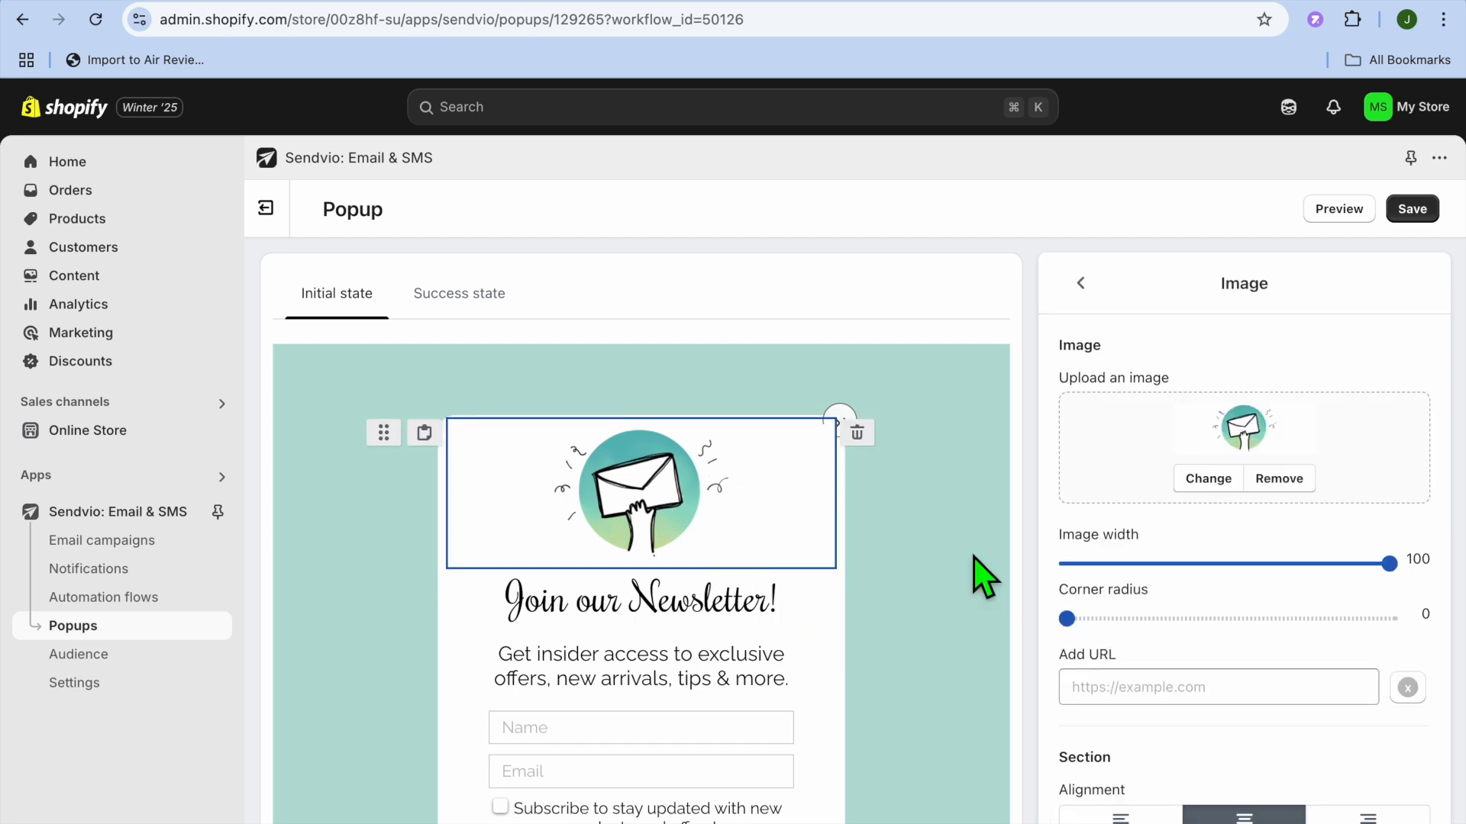
scroll(784, 737, down, 1)
scroll(784, 737, down, 5)
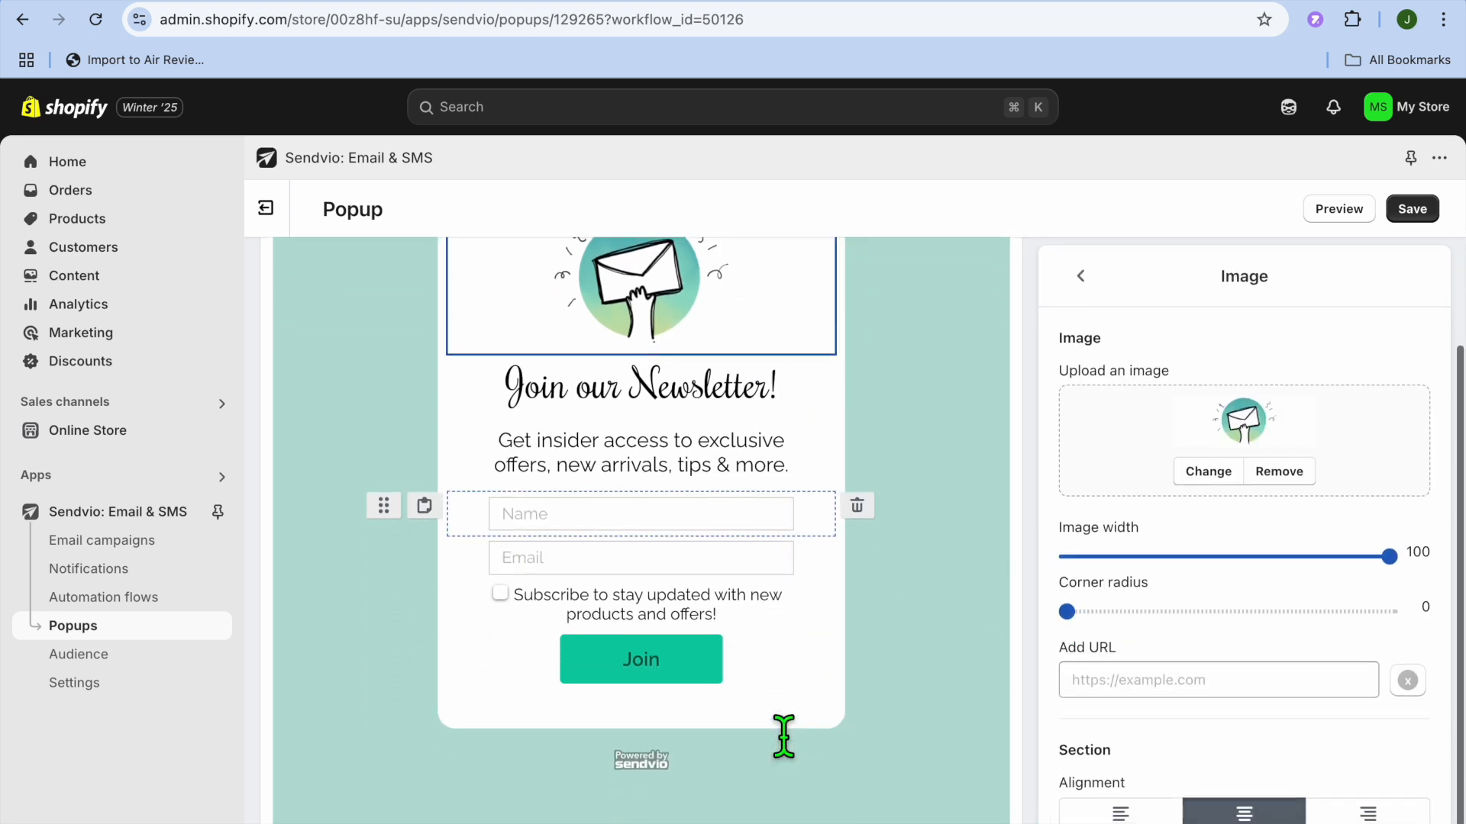
click(1411, 211)
- Use the saved Happy Holidays 30% off template from My templates for marketing email Step # 1 and save it
scroll(840, 573, down, 10)
scroll(850, 573, down, 4)
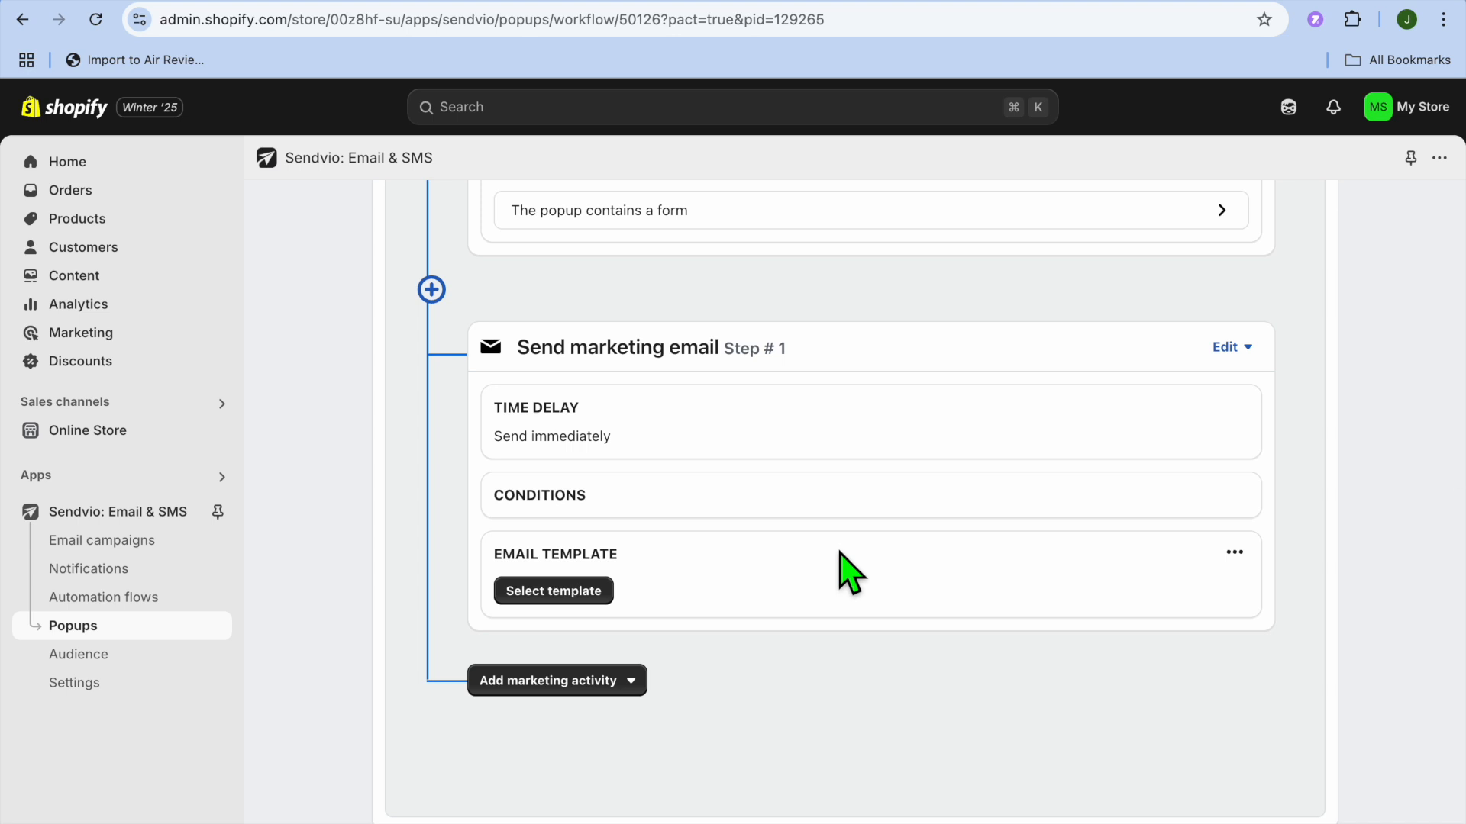
scroll(850, 573, up, 4)
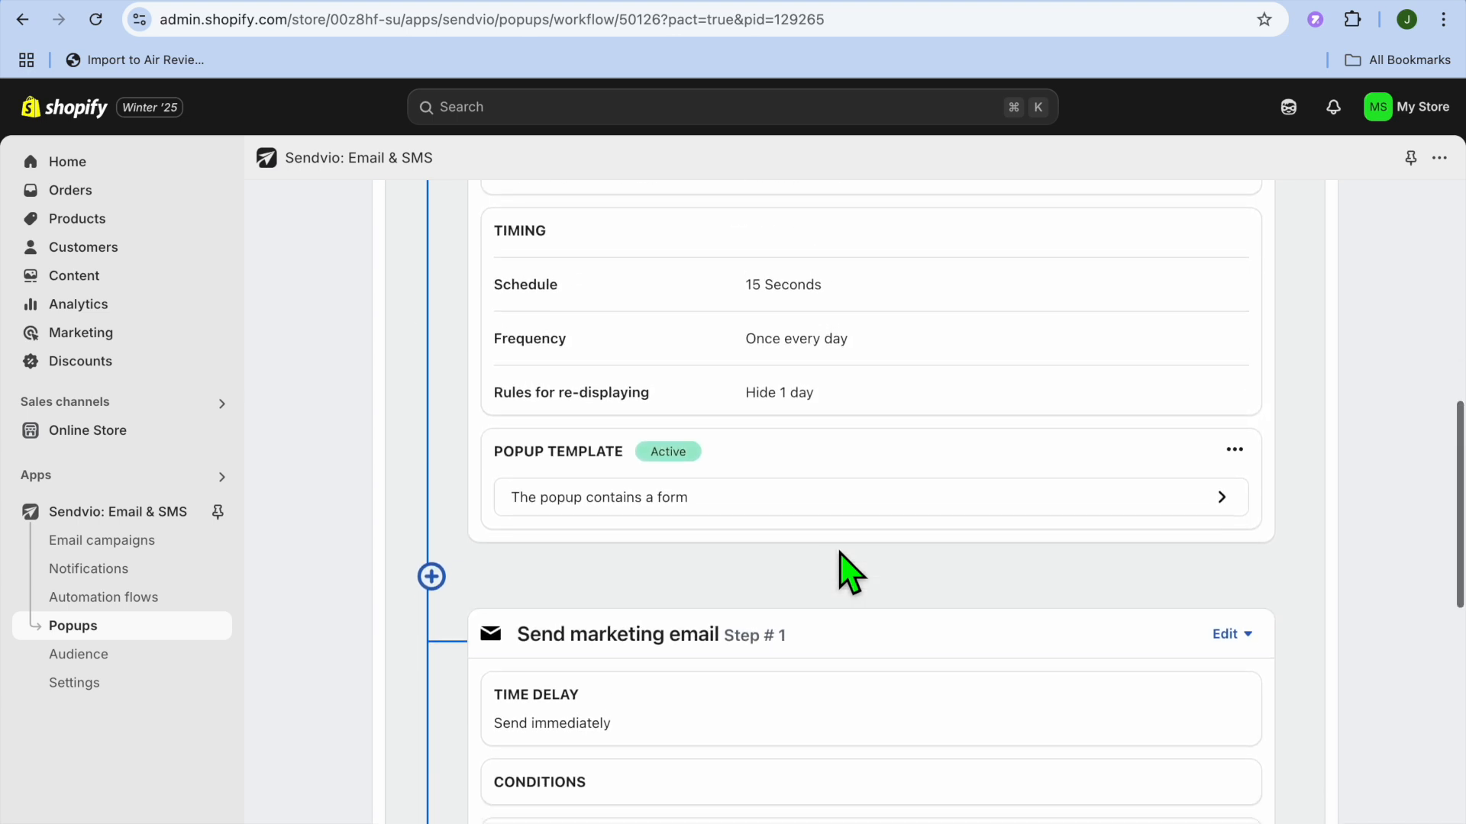
scroll(850, 573, down, 3)
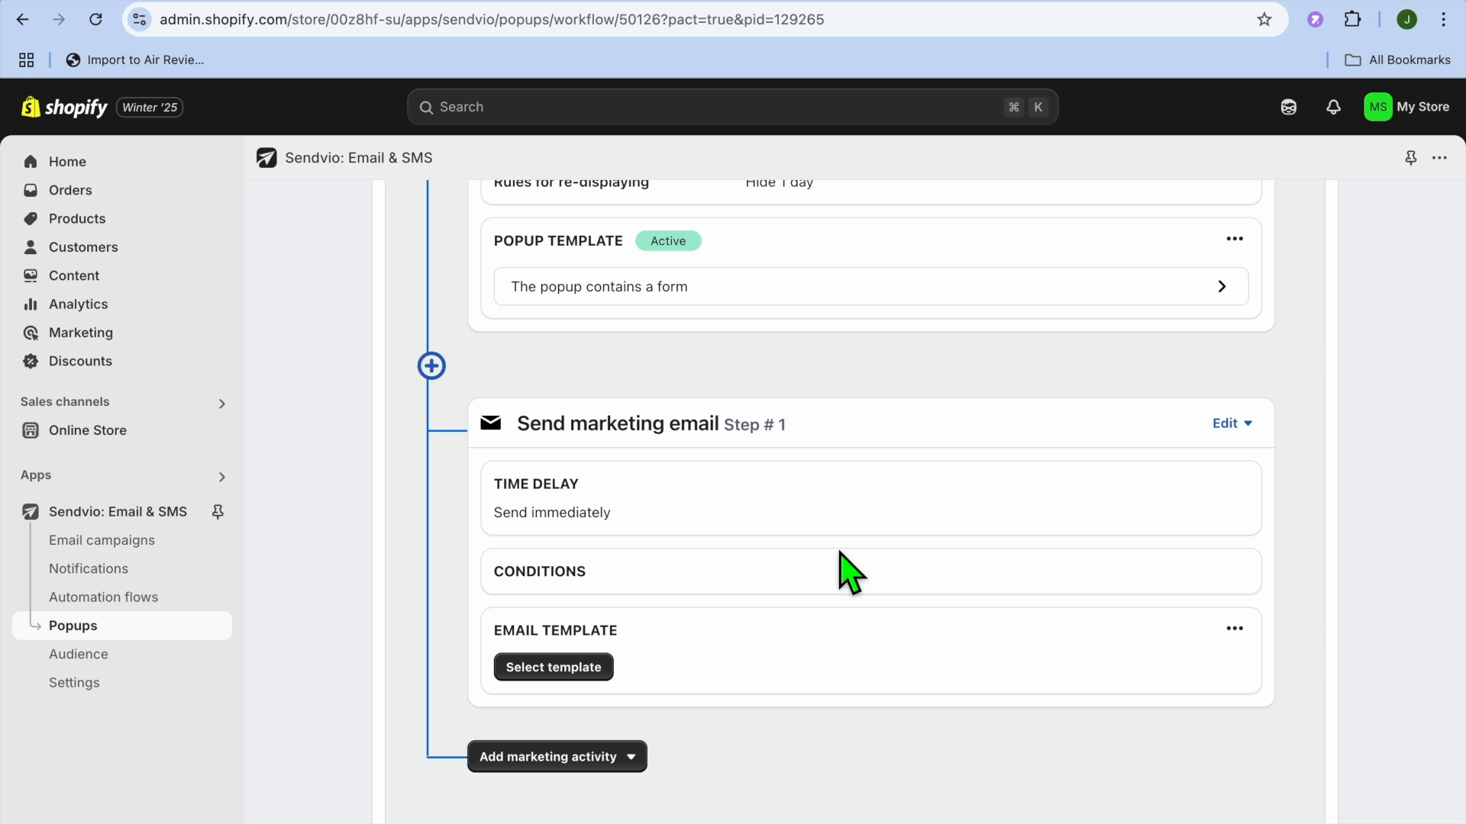
scroll(847, 572, down, 2)
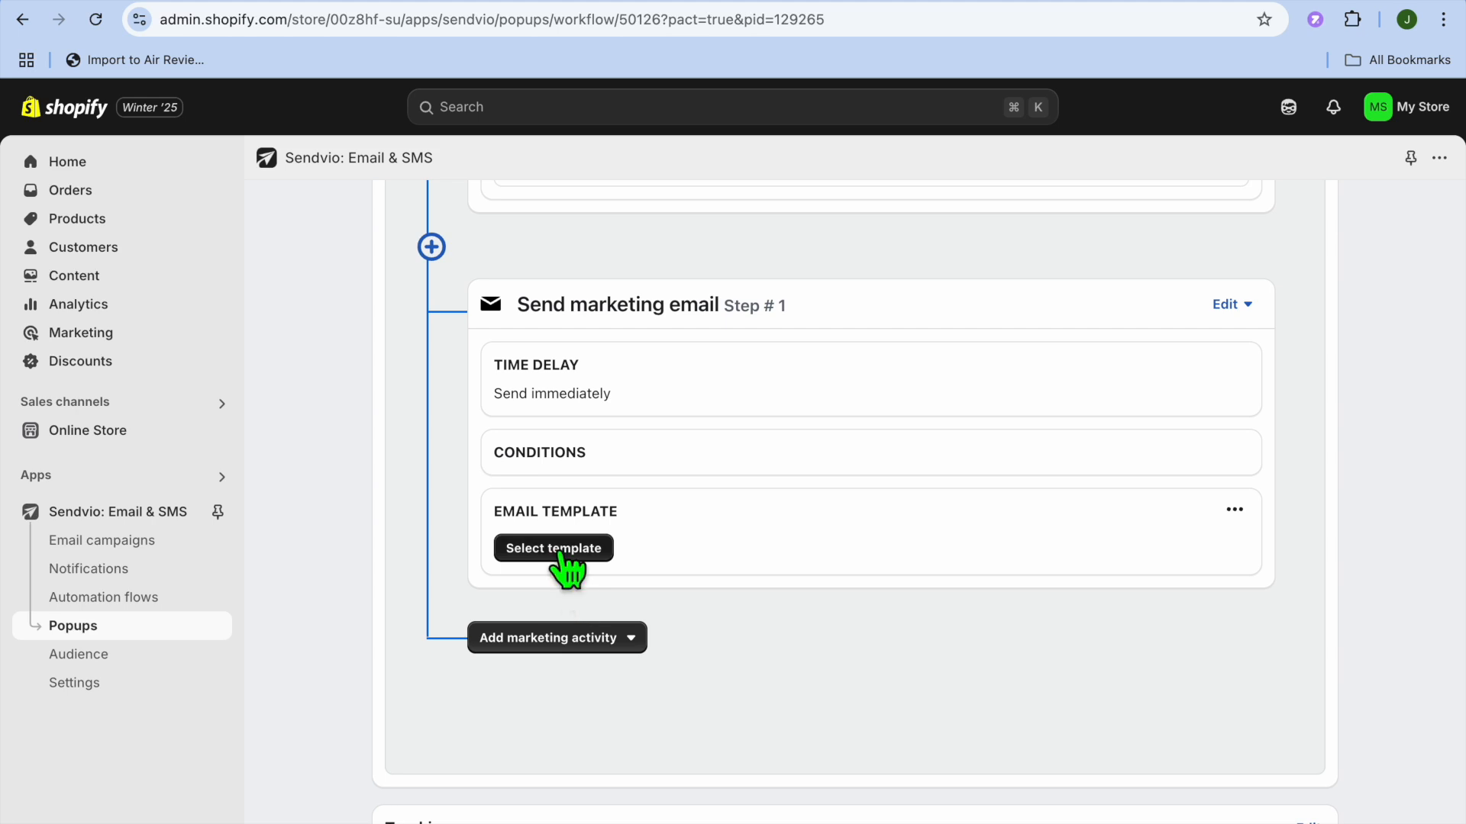
click(561, 549)
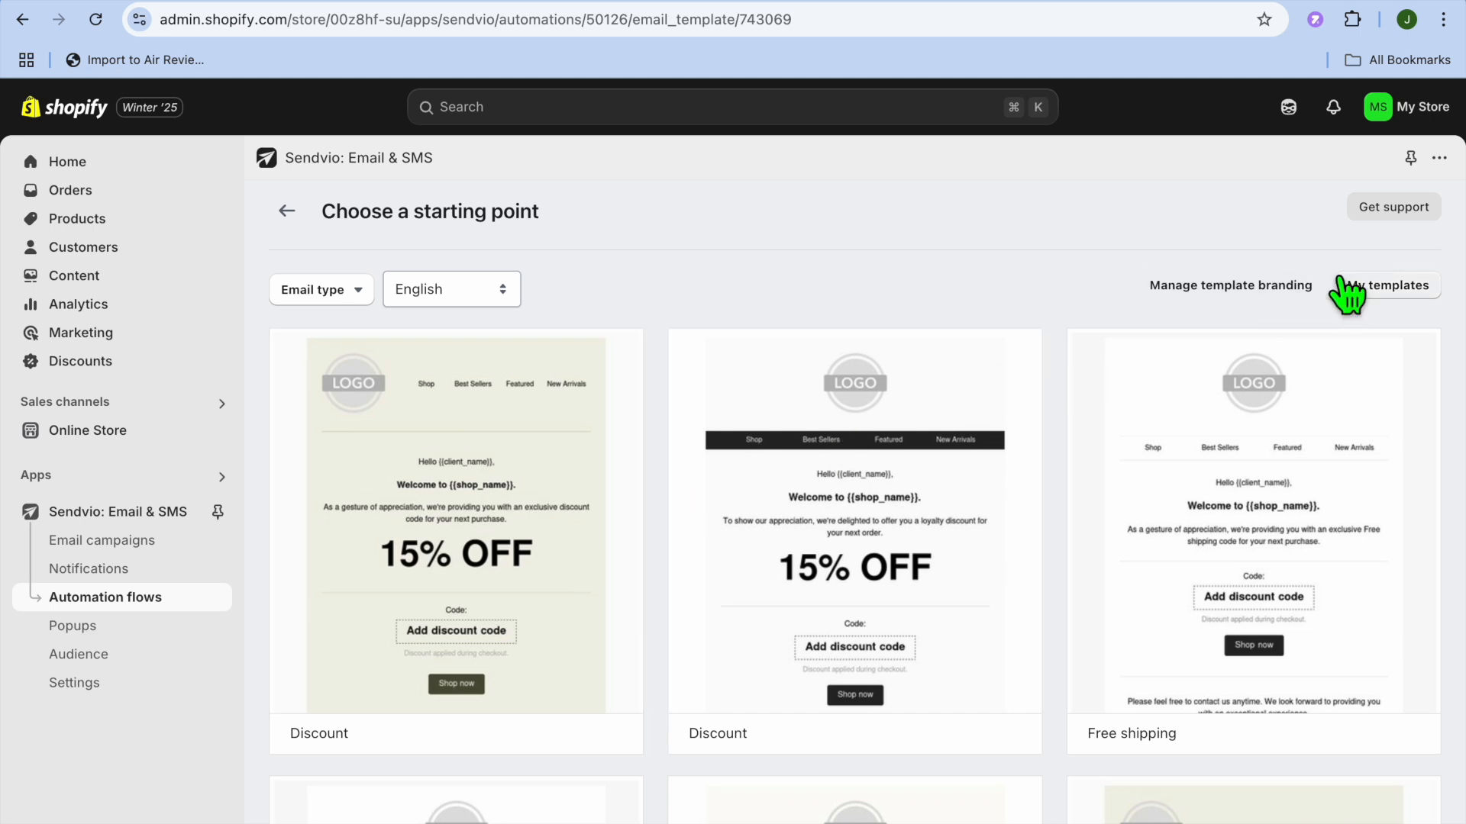
click(1401, 294)
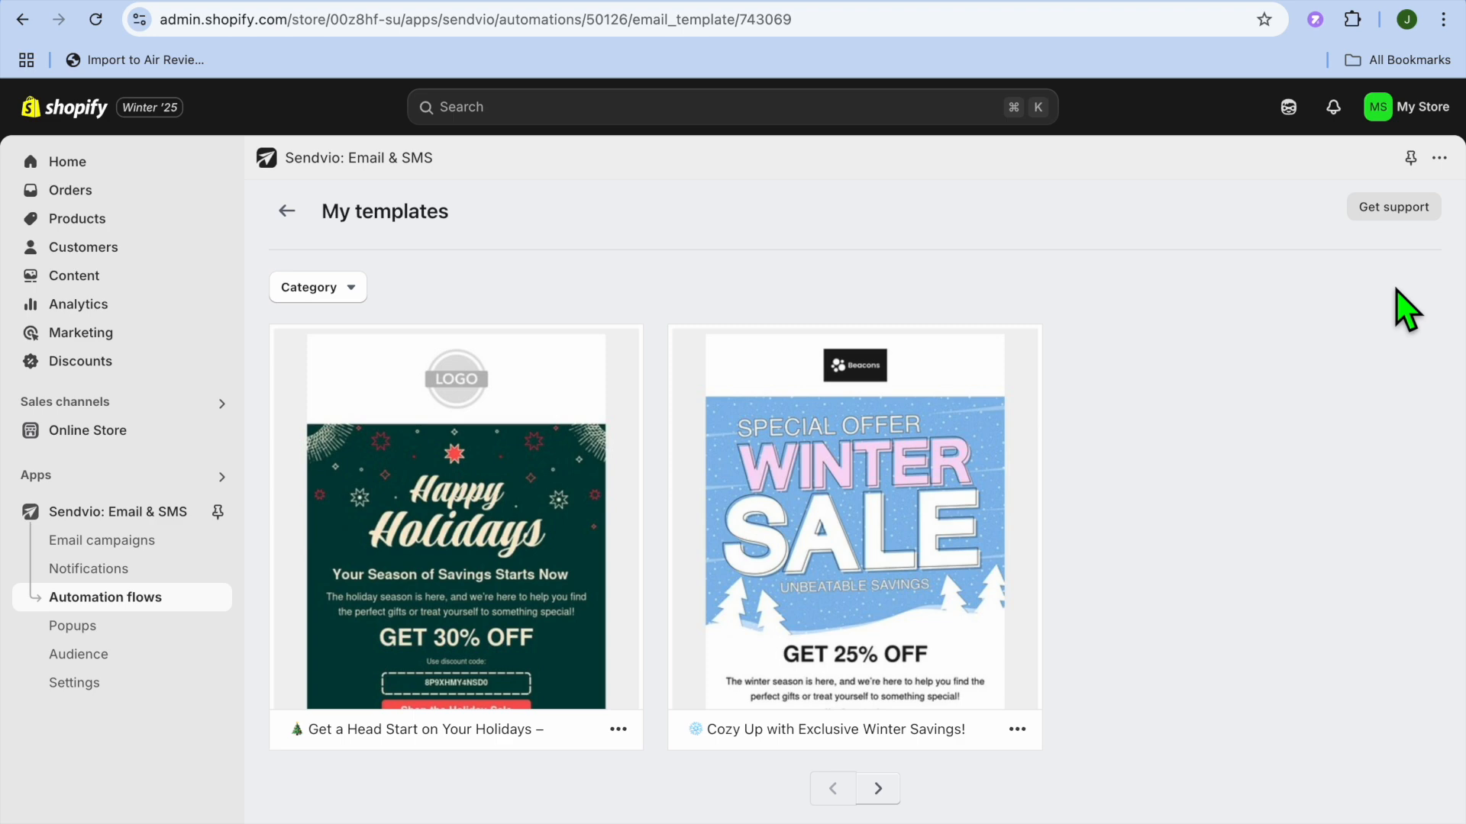
click(463, 587)
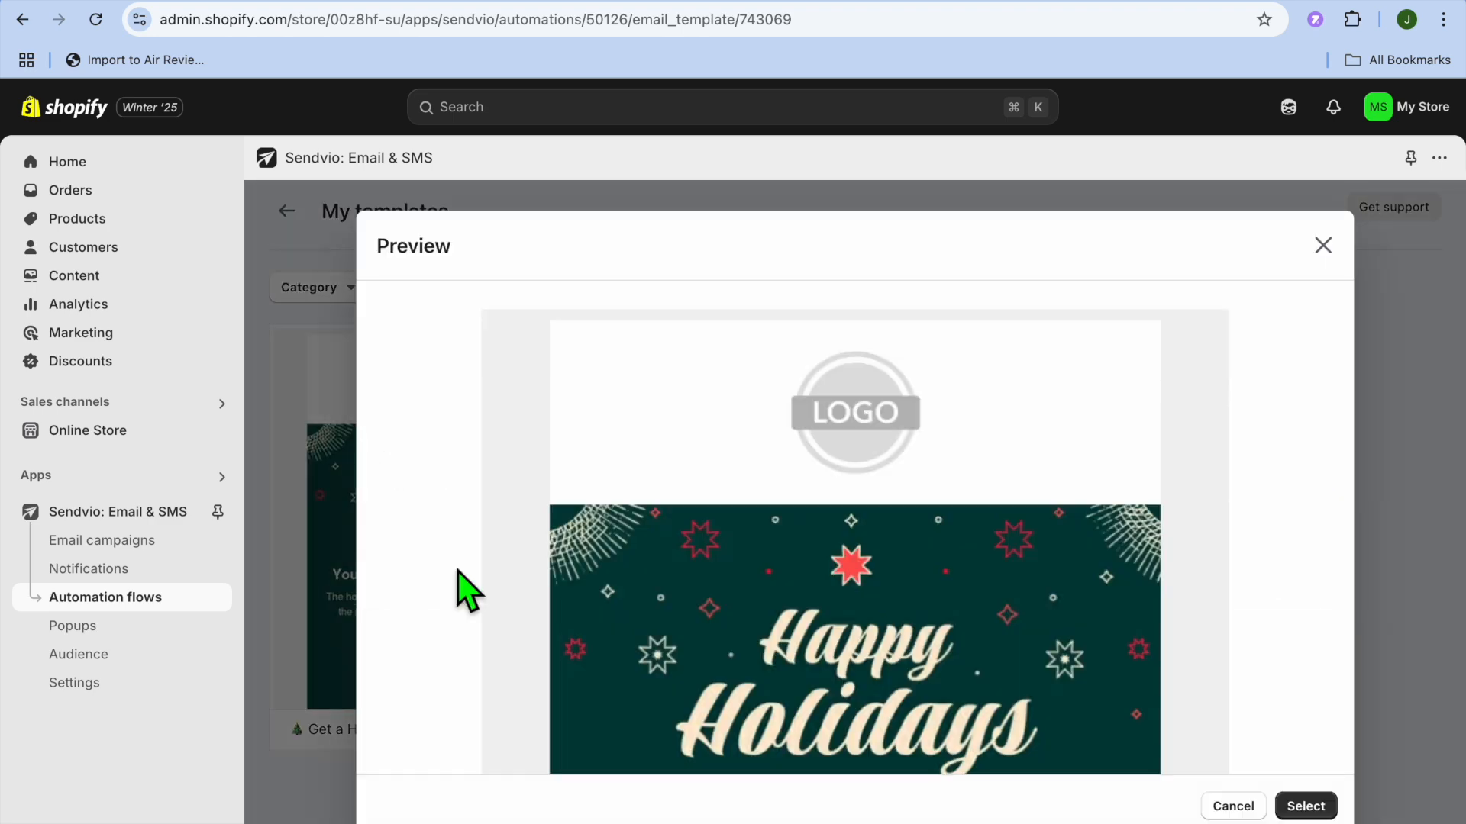
click(1304, 806)
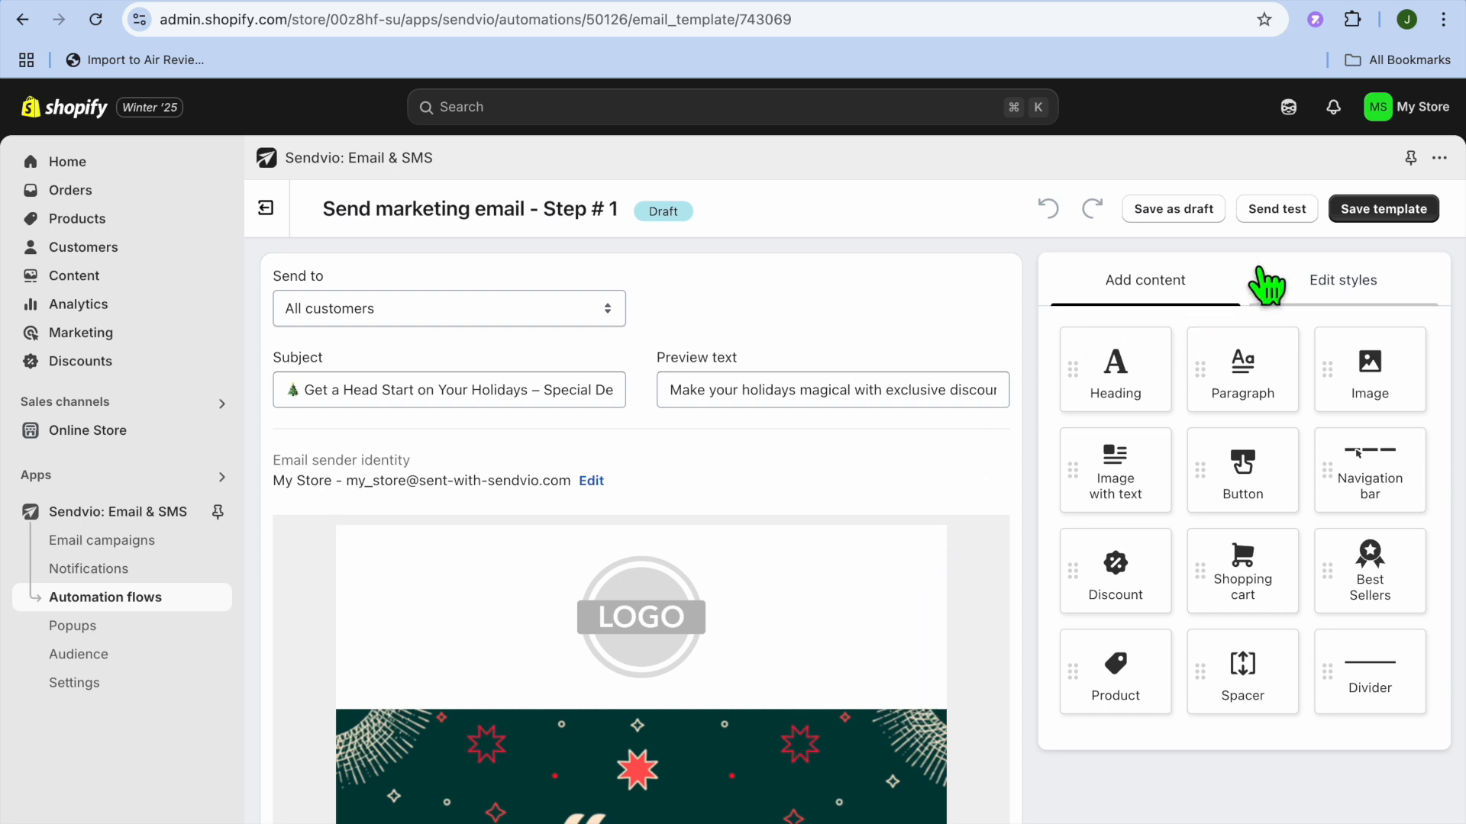
click(1395, 221)
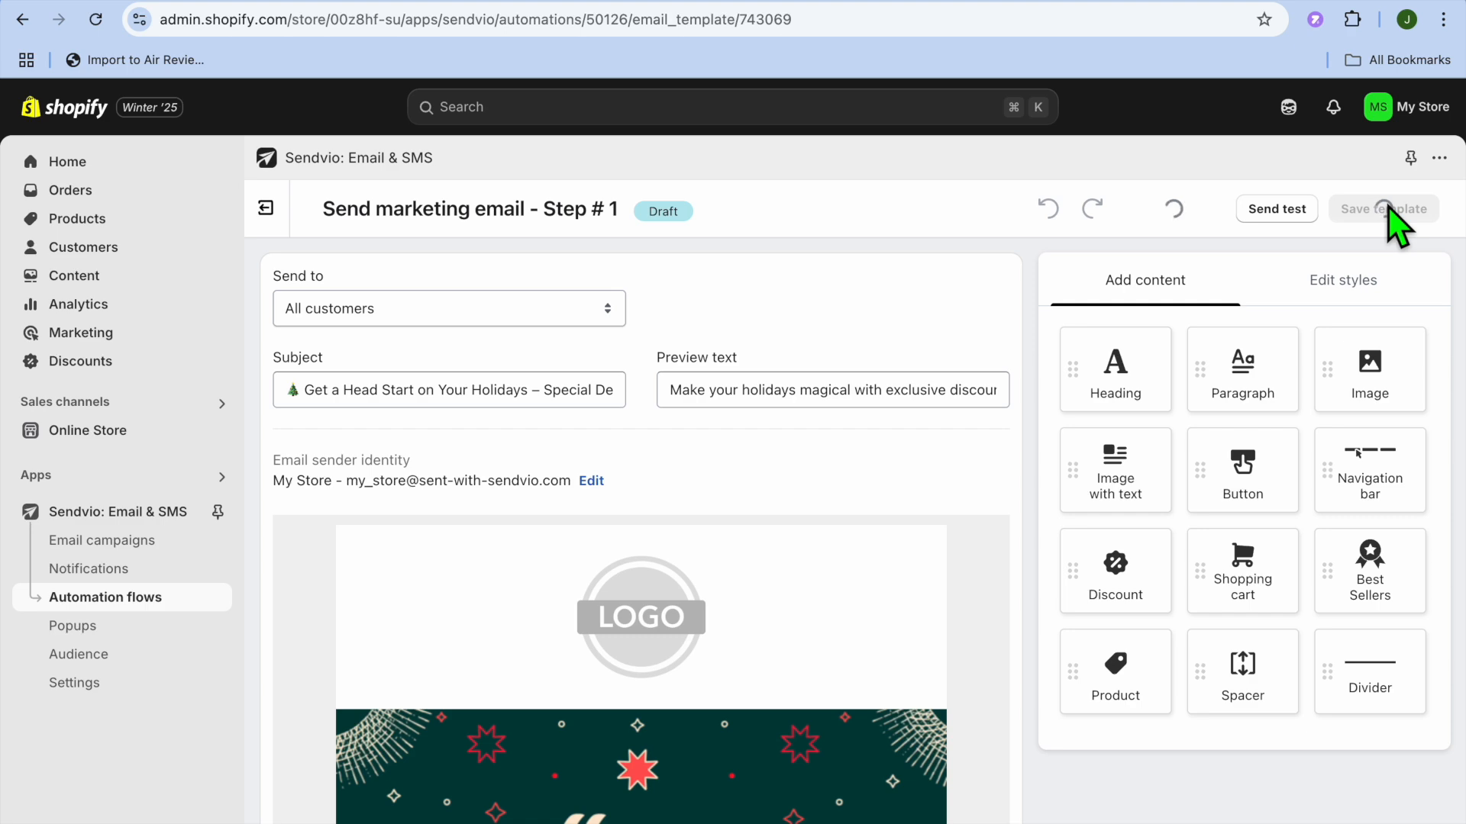
- Review the Welcome message workflow, and open the Dawn theme's app embeds to check whether Sendvio Popups is enabled
scroll(968, 602, down, 10)
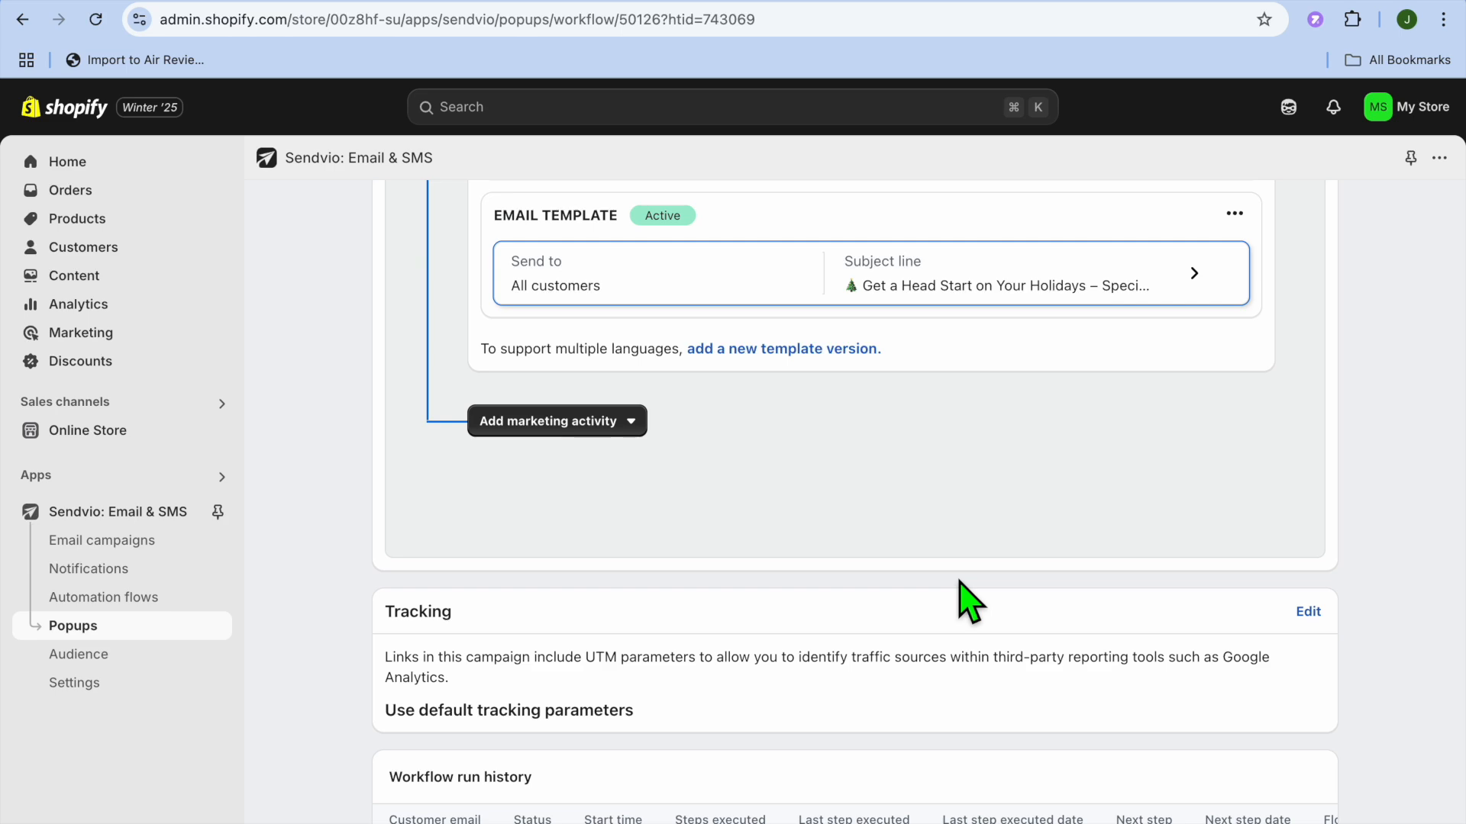
scroll(968, 602, down, 3)
scroll(968, 602, up, 15)
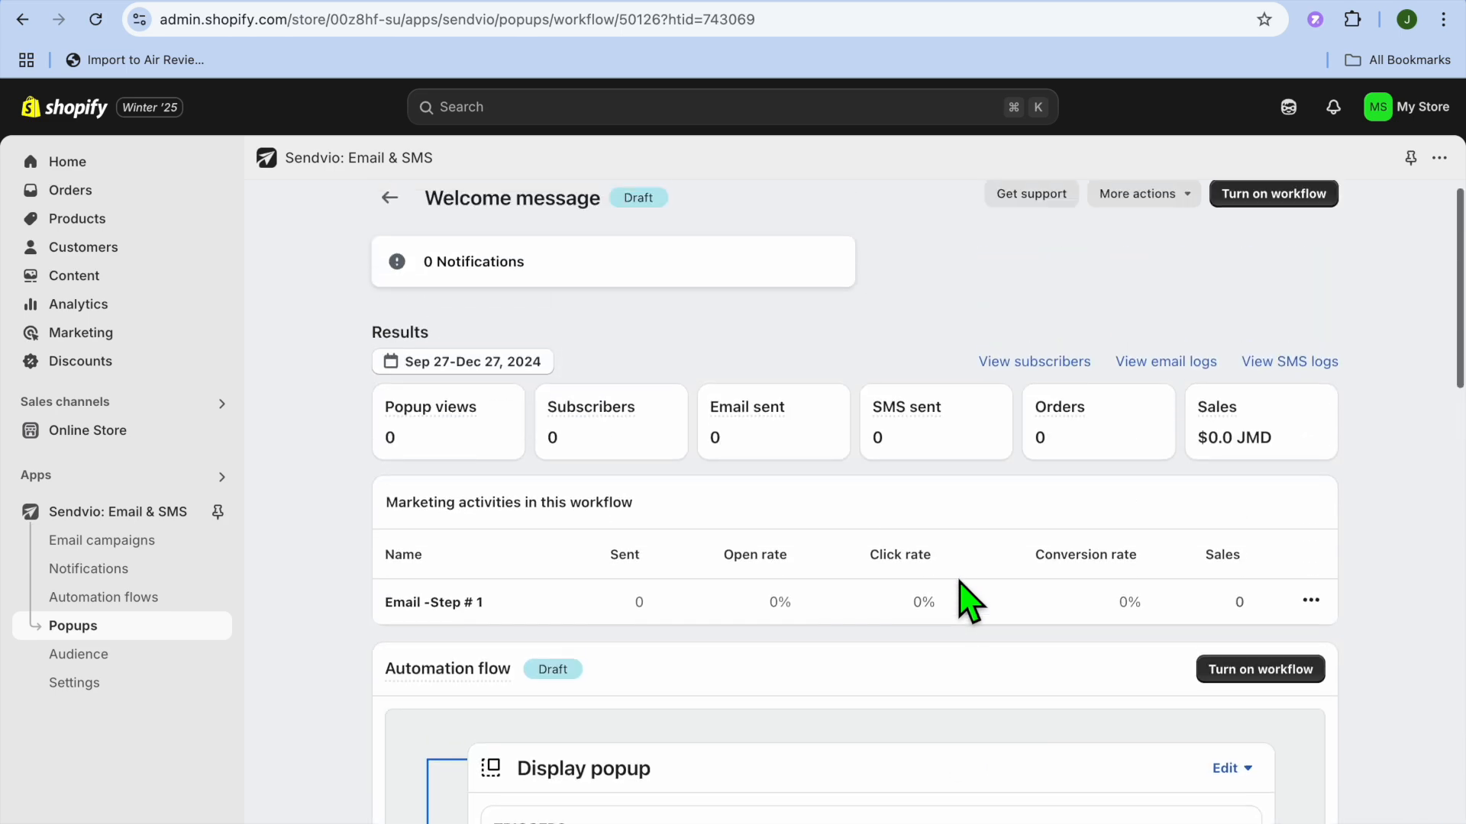
scroll(968, 602, up, 1)
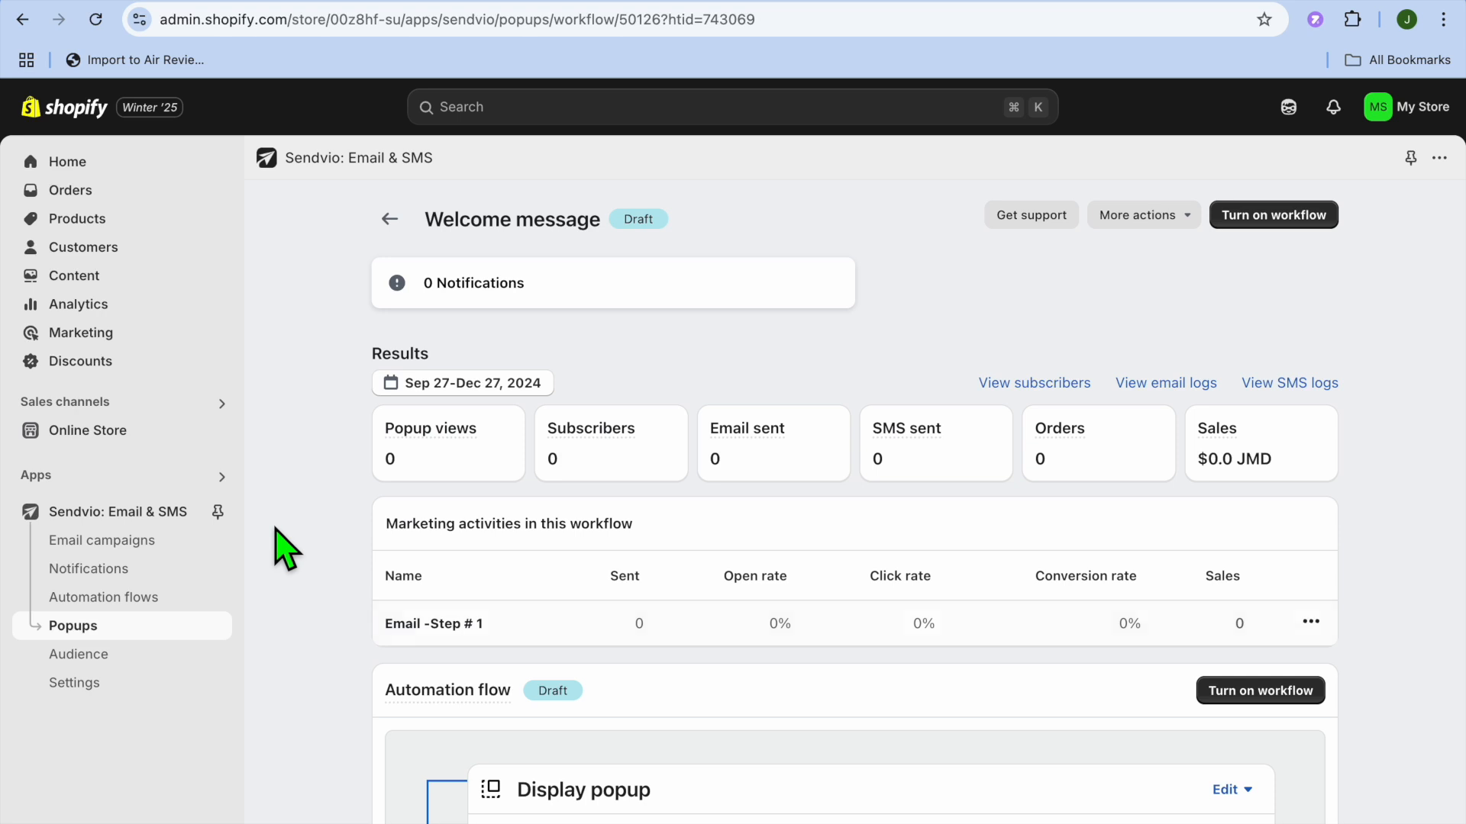
click(76, 432)
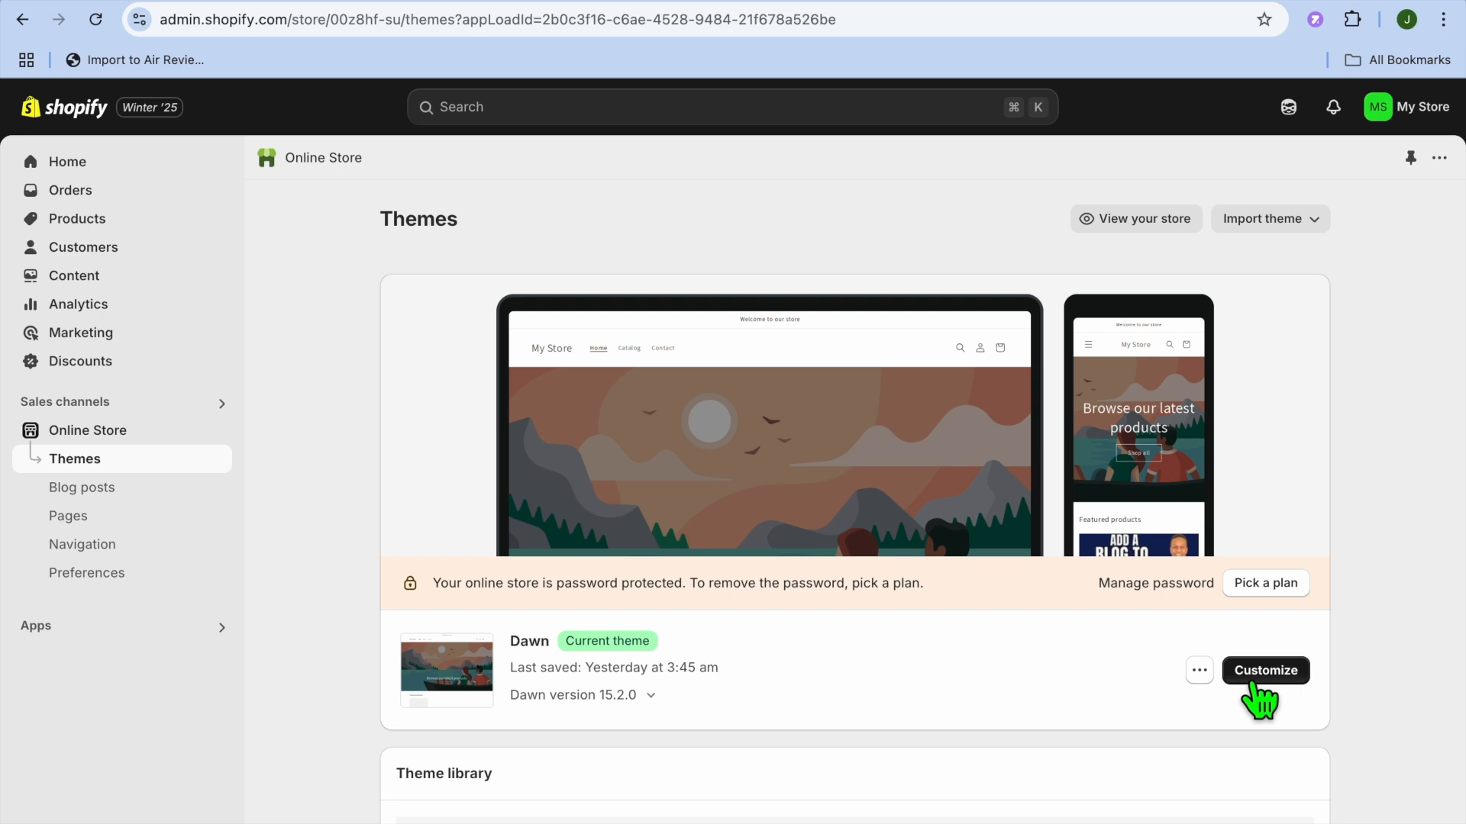
click(1256, 682)
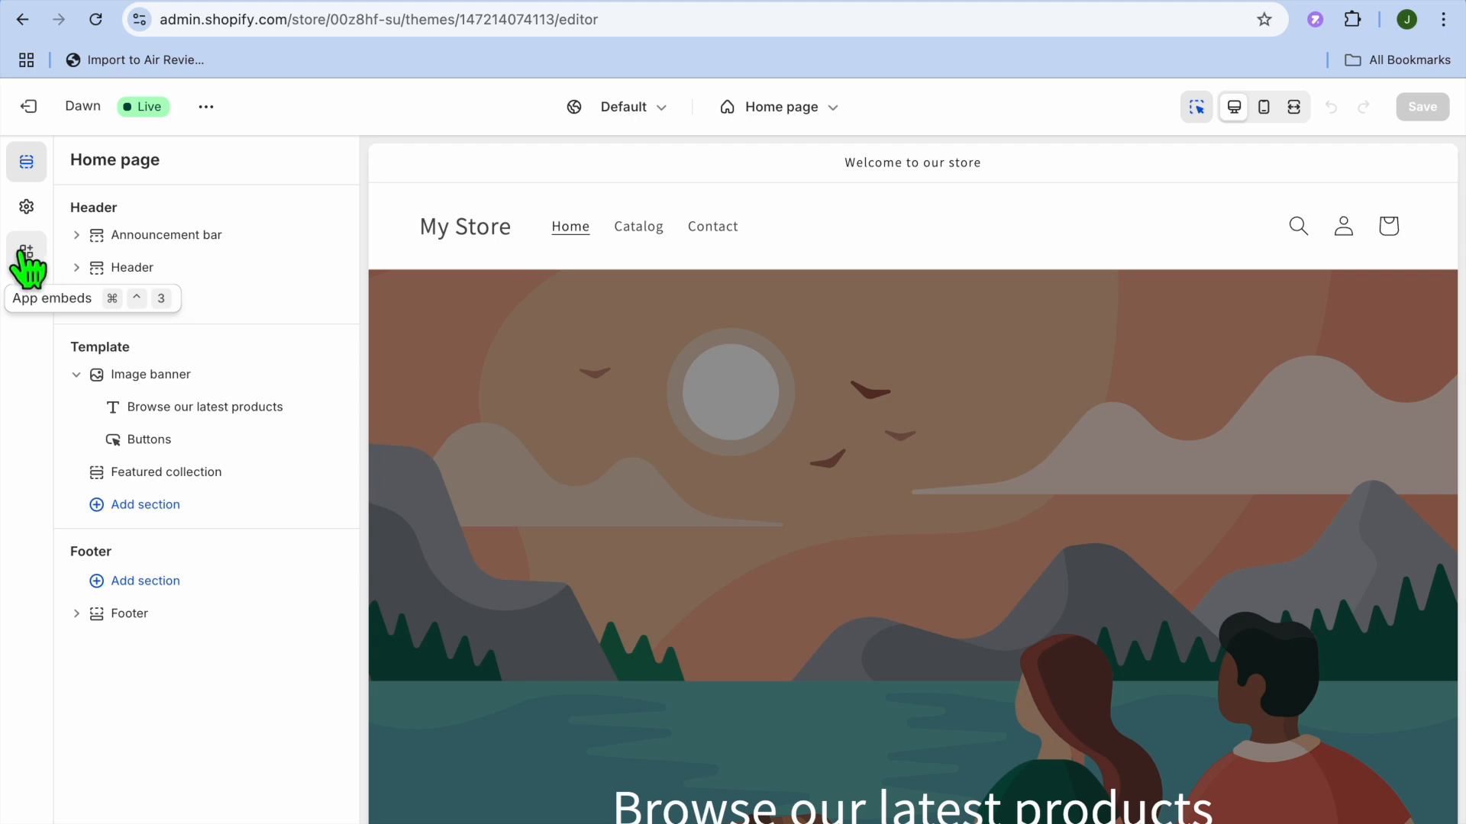
click(27, 256)
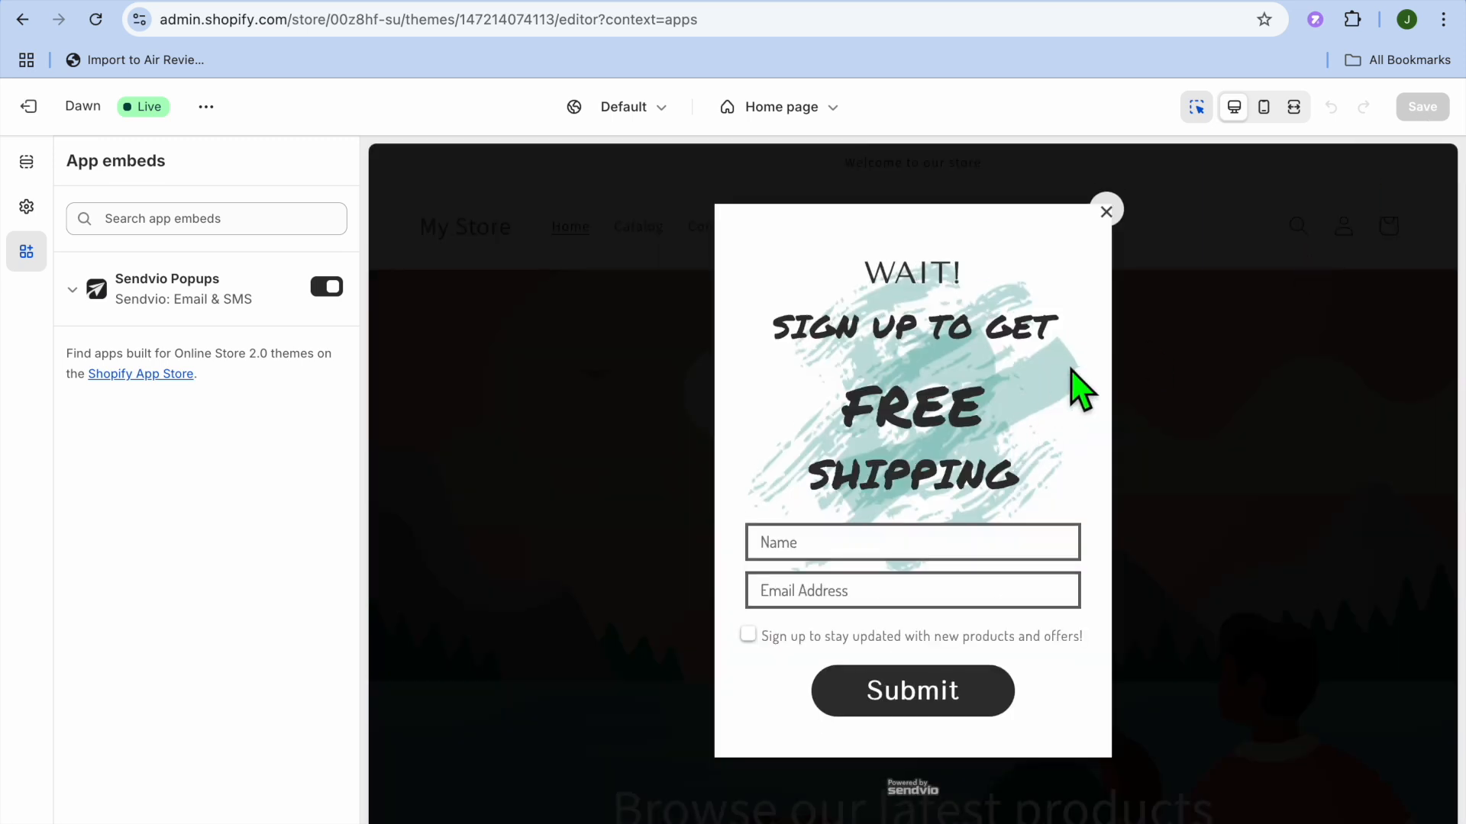
- Dismiss the free shipping popup in the store preview and exit the theme editor back to the Themes page
click(1109, 236)
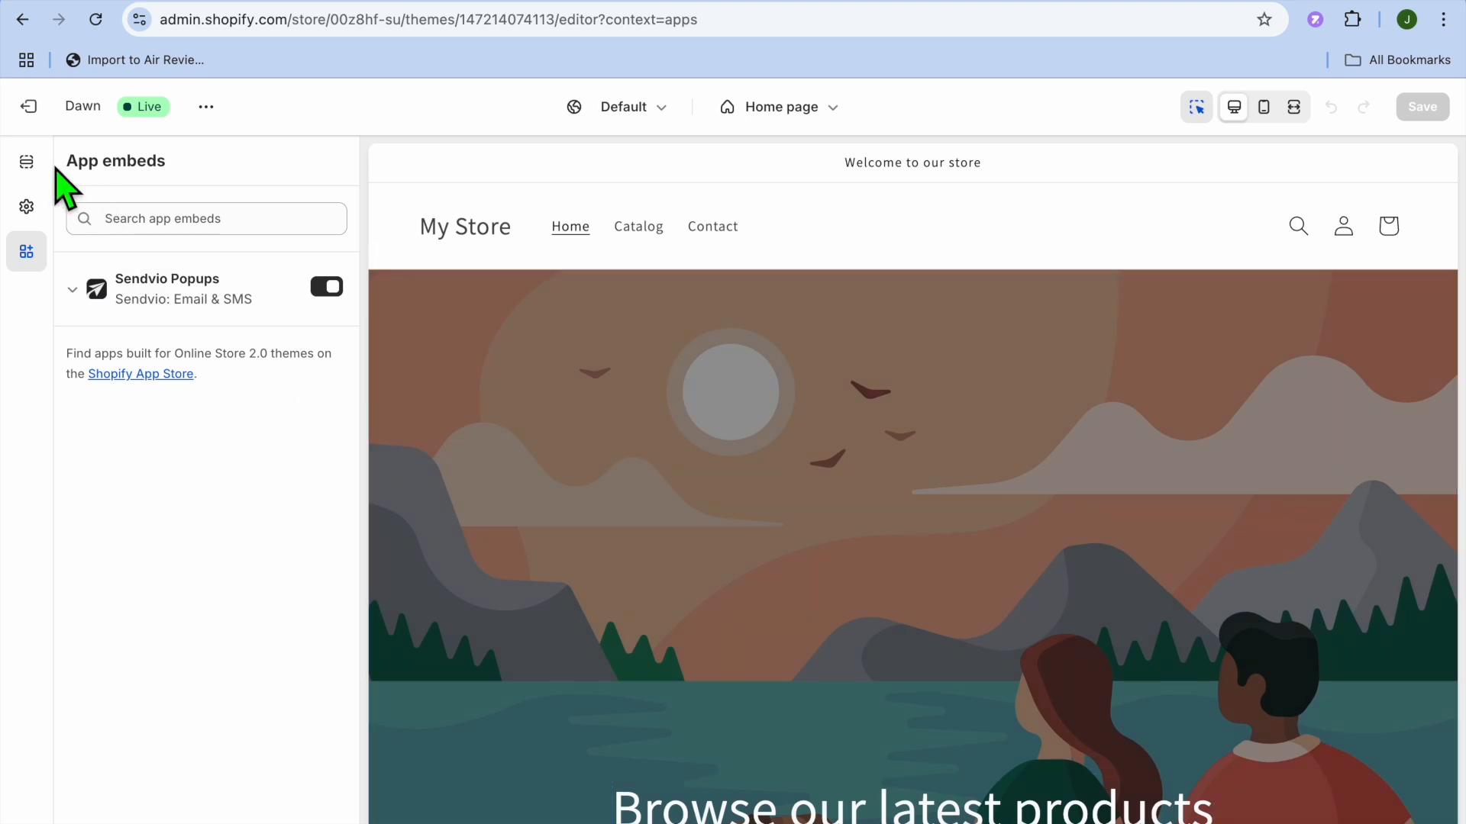
click(26, 109)
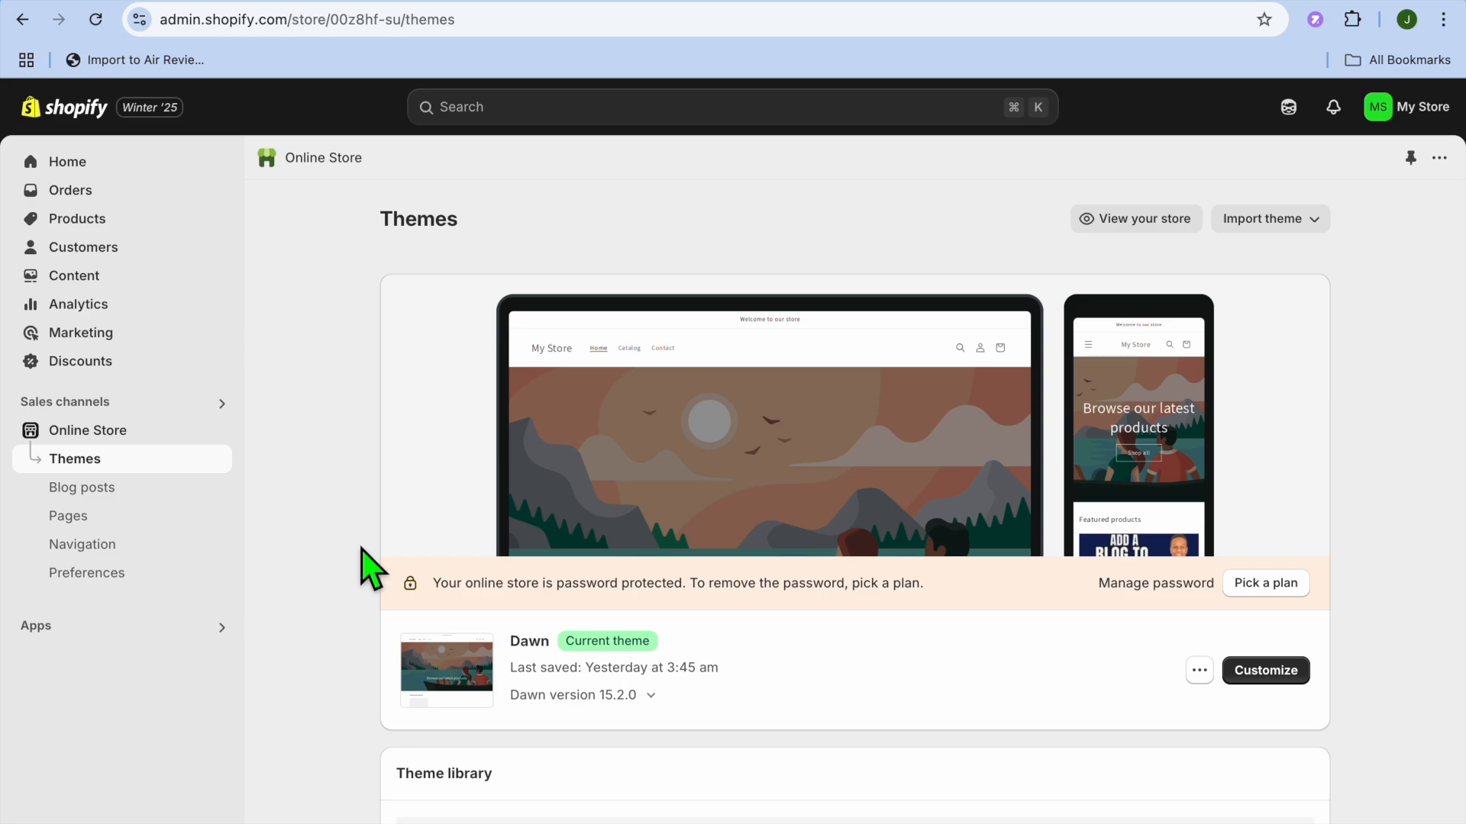
mouse_move(1342, 0)
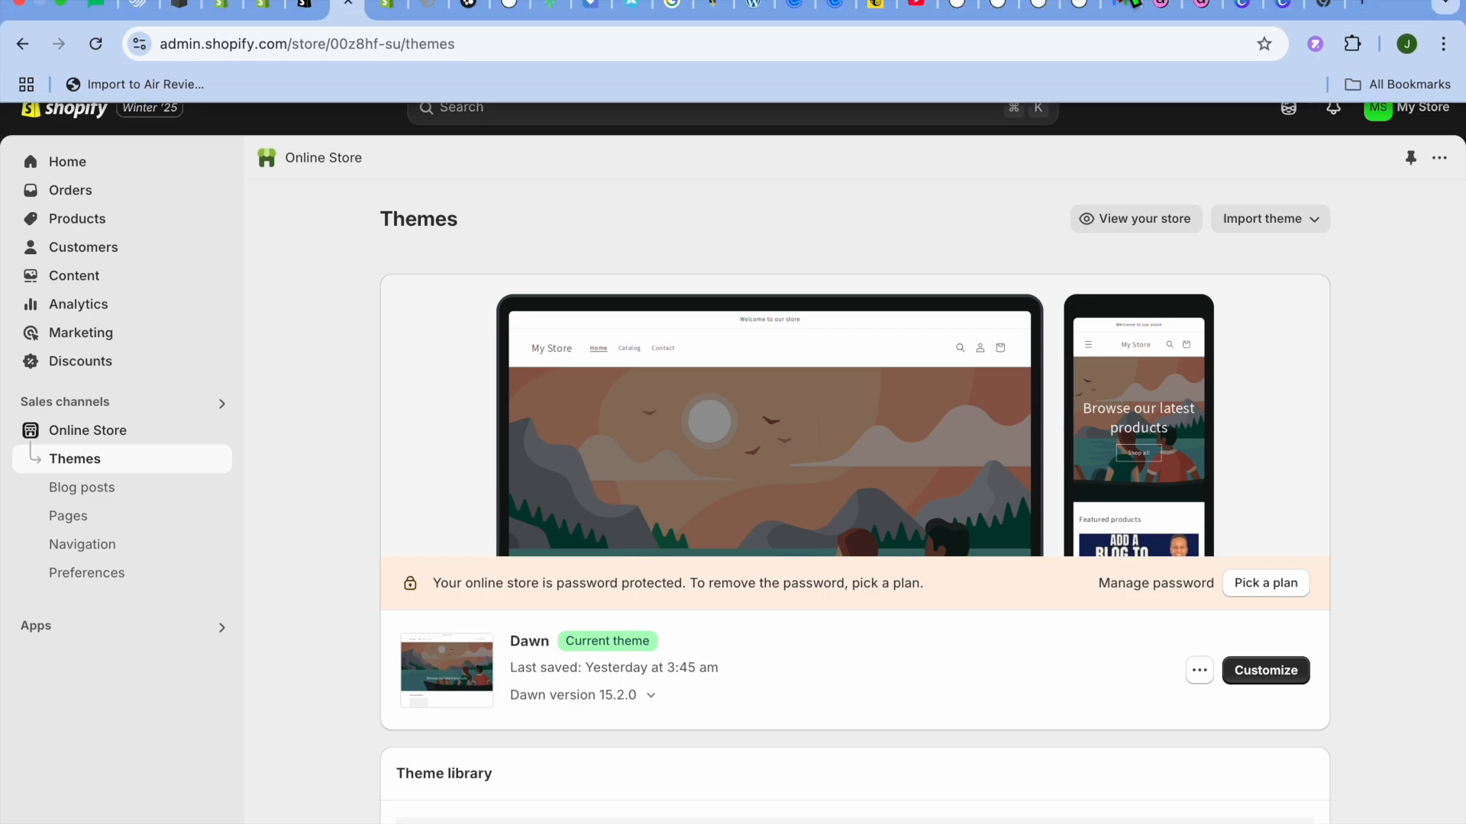